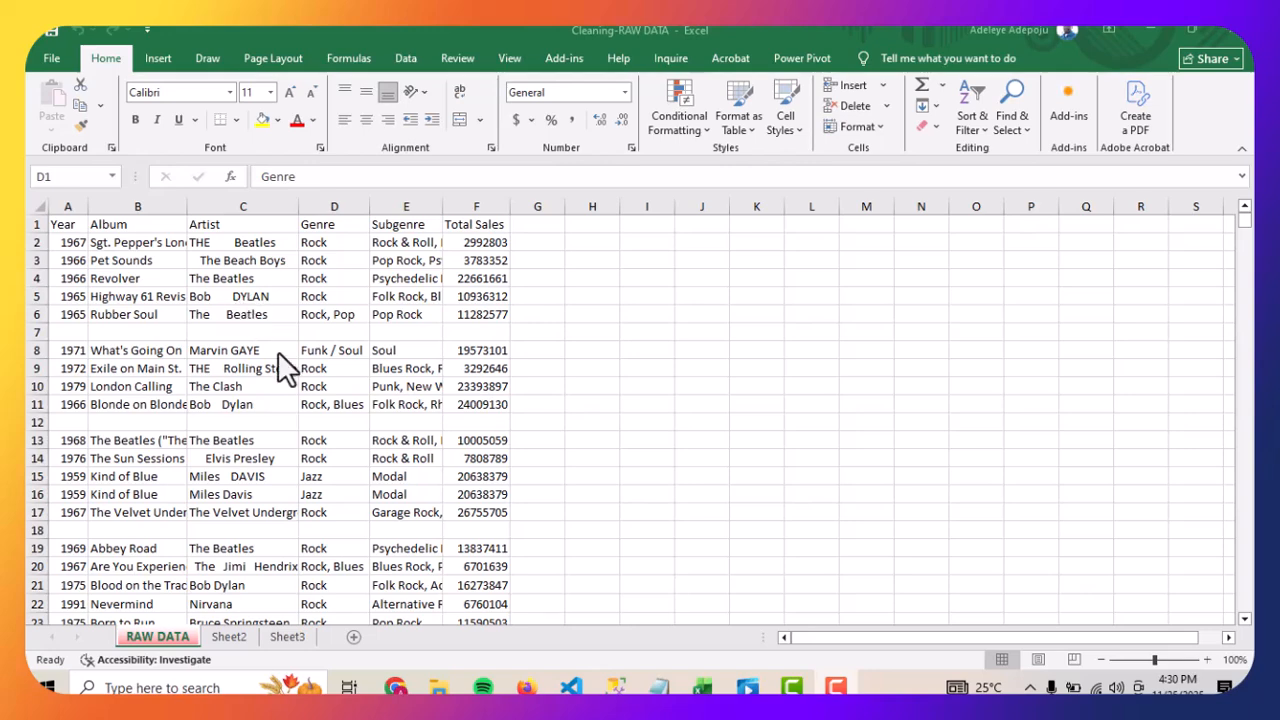
Look through the album sales records on the RAW DATA sheet for blank rows, duplicates and inconsistent artist names.
{"action": "scroll", "coordinate": [337, 427], "scroll_direction": "down", "scroll_amount": 16}
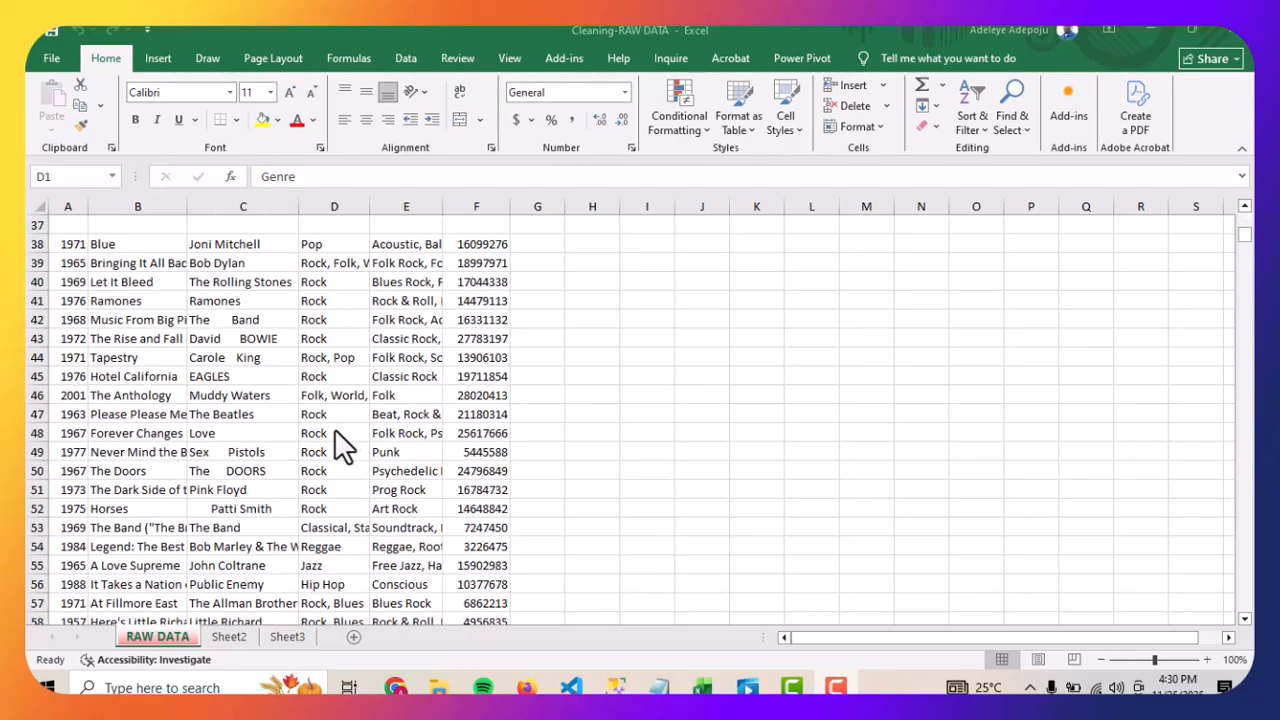
{"action": "scroll", "coordinate": [334, 428], "scroll_direction": "down", "scroll_amount": 20}
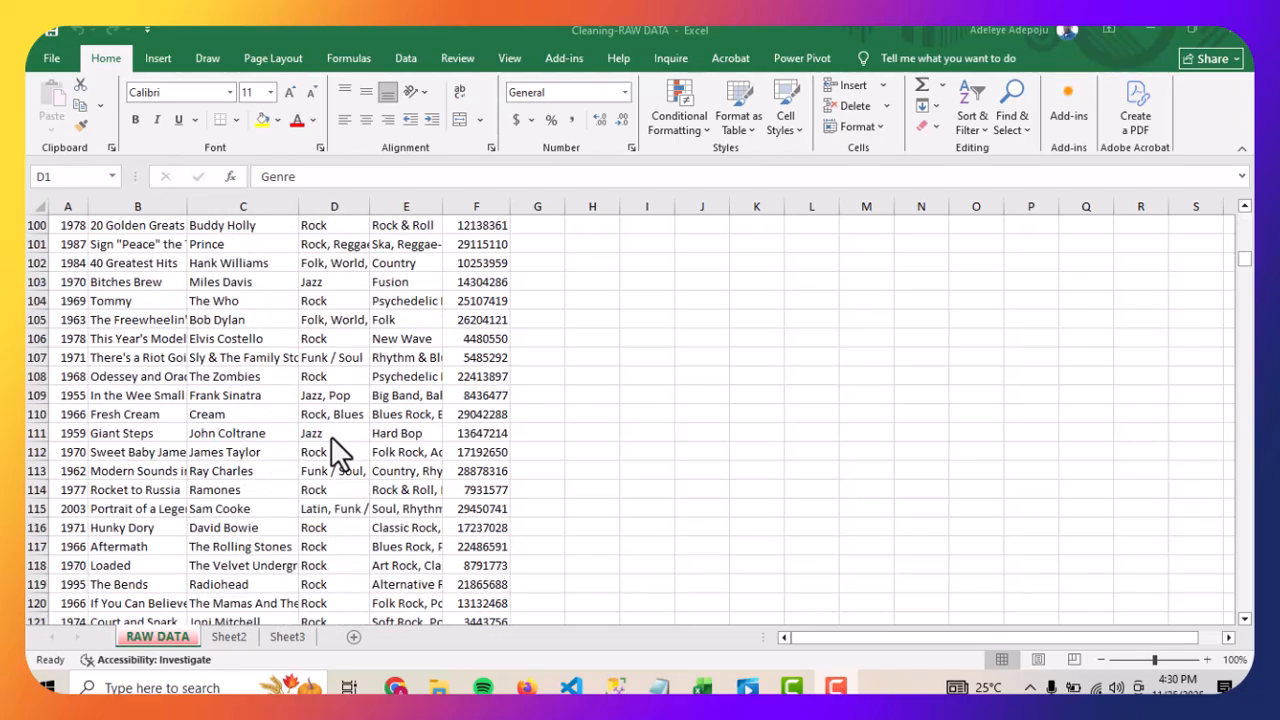
{"action": "scroll", "coordinate": [332, 440], "scroll_direction": "down", "scroll_amount": 20}
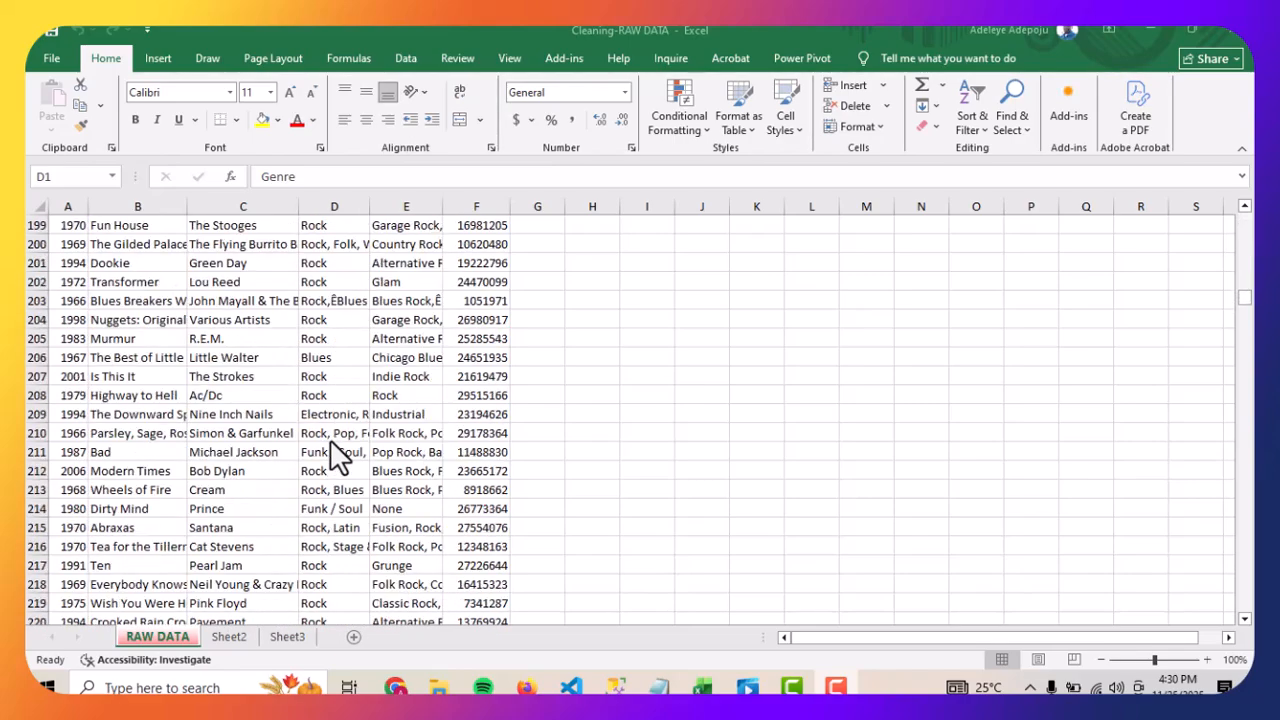
{"action": "scroll", "coordinate": [331, 441], "scroll_direction": "up", "scroll_amount": 20}
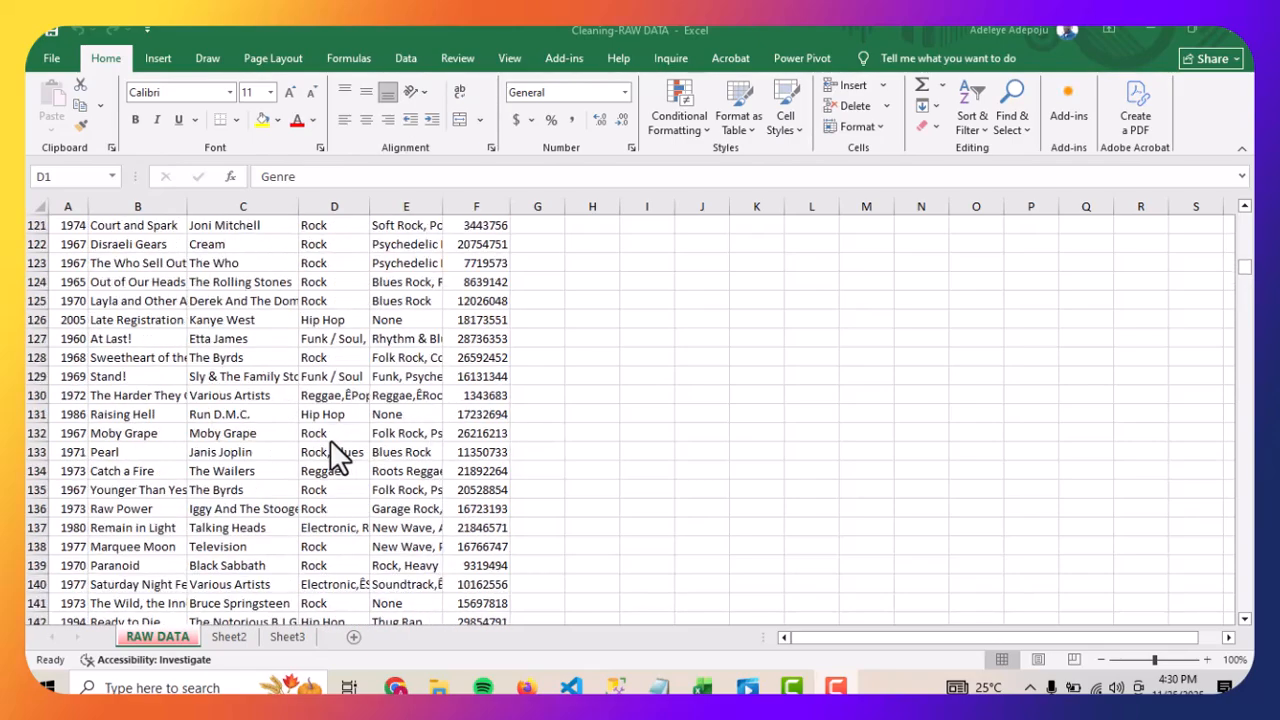
{"action": "scroll", "coordinate": [338, 458], "scroll_direction": "up", "scroll_amount": 20}
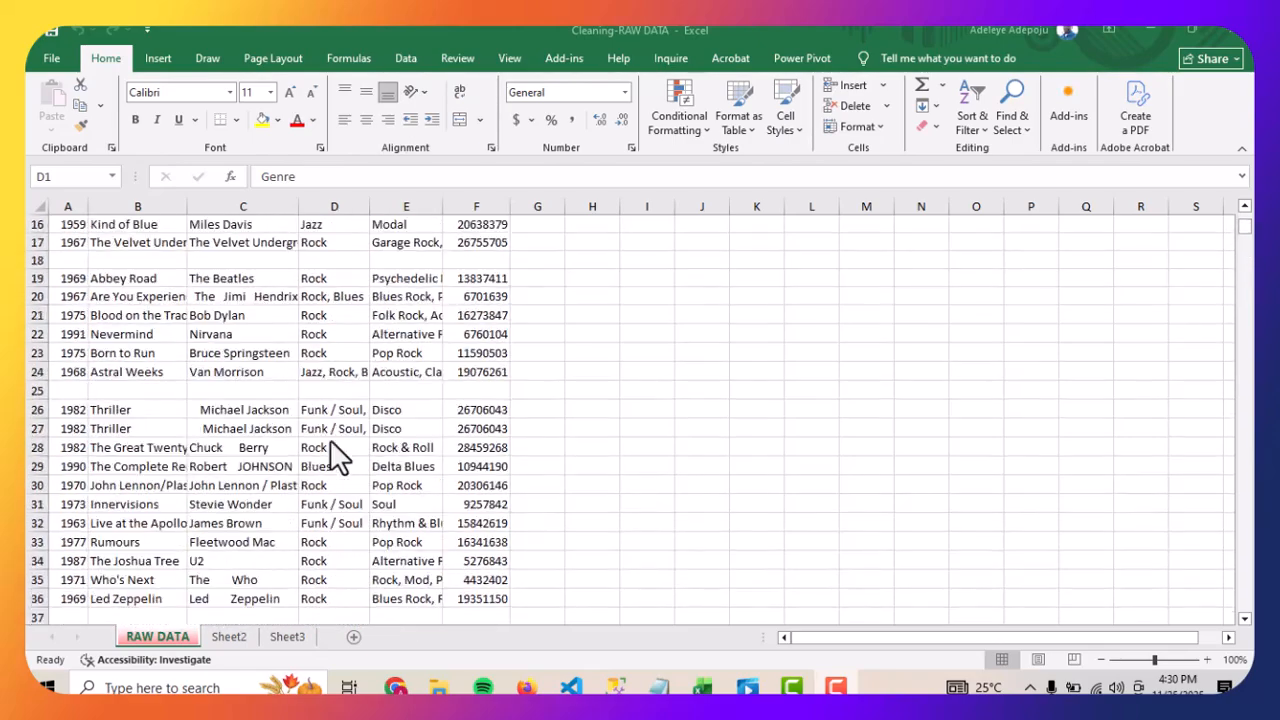
{"action": "scroll", "coordinate": [338, 458], "scroll_direction": "up", "scroll_amount": 4}
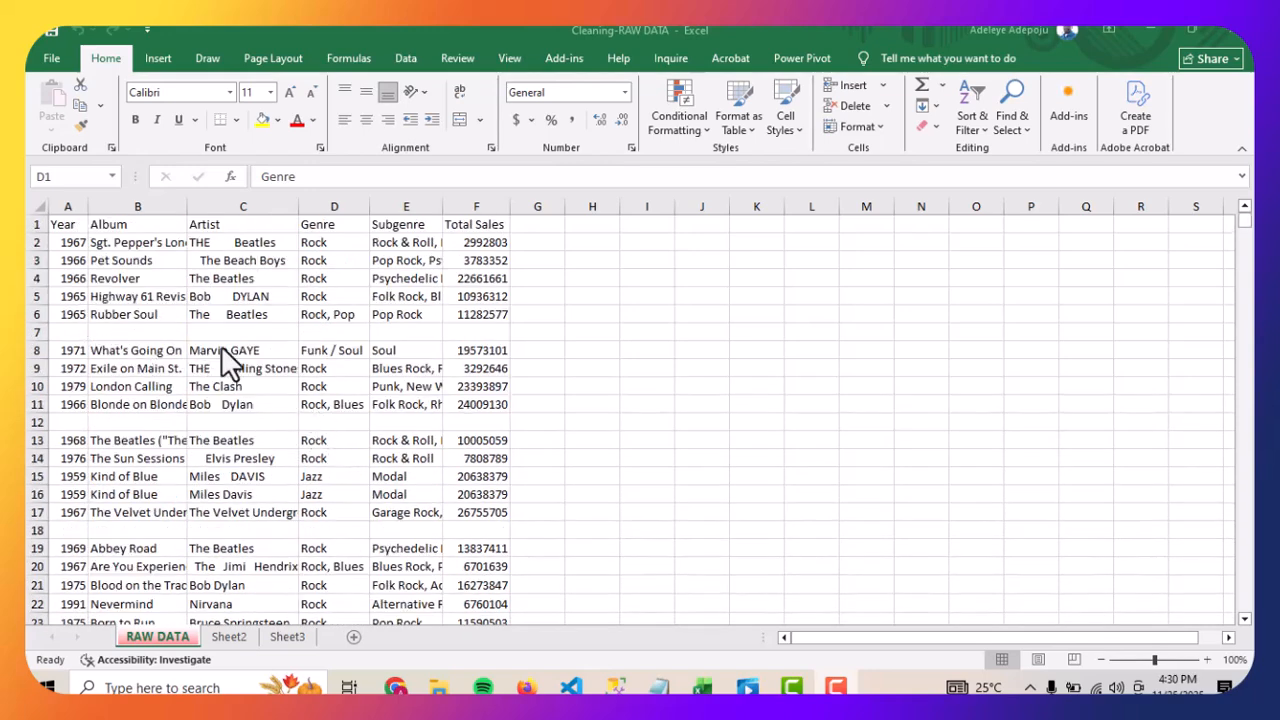
{"action": "scroll", "coordinate": [259, 354], "scroll_direction": "down", "scroll_amount": 19}
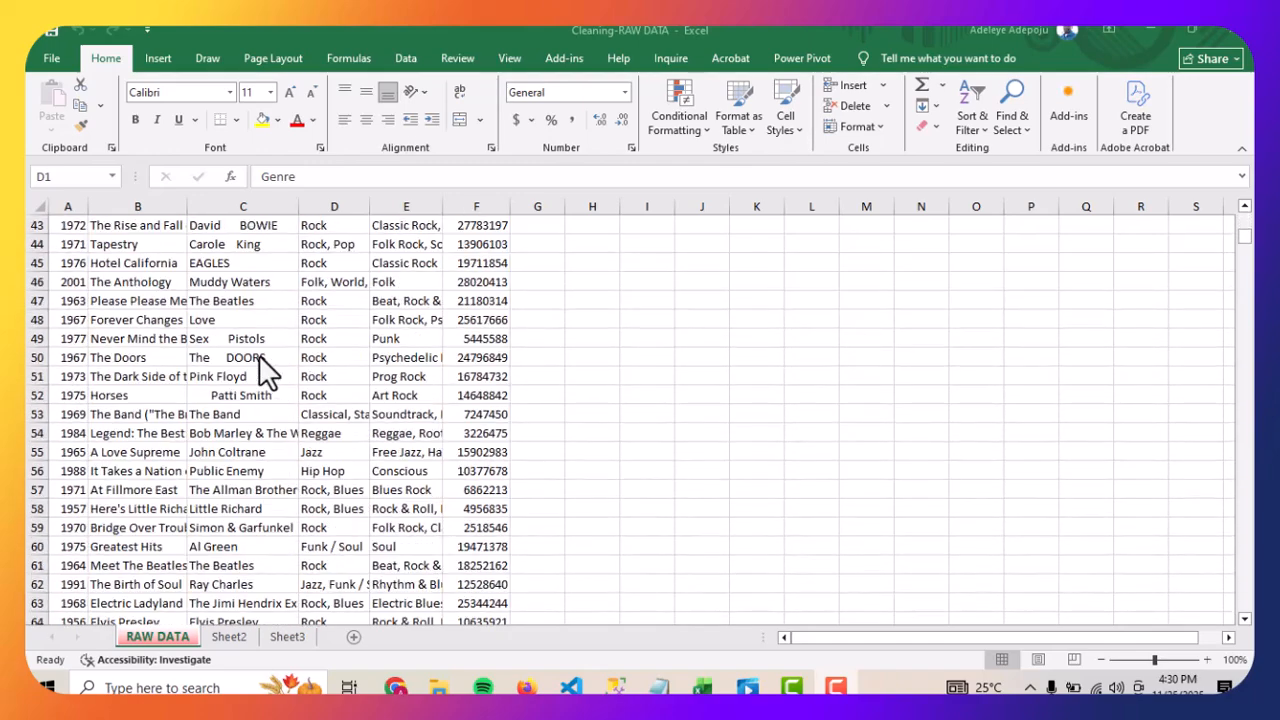
{"action": "scroll", "coordinate": [259, 354], "scroll_direction": "down", "scroll_amount": 5}
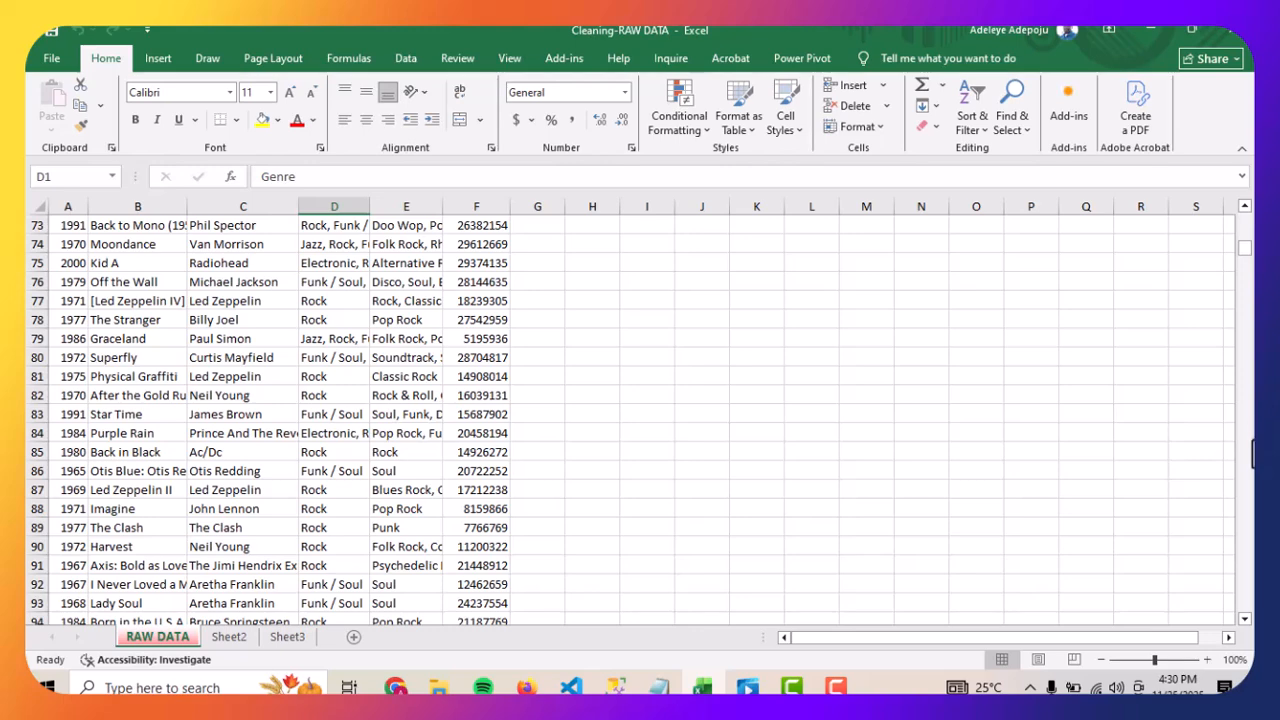
{"action": "left_click_drag", "start_coordinate": [1245, 250], "coordinate": [1246, 222]}
{"action": "left_click", "coordinate": [1242, 356]}
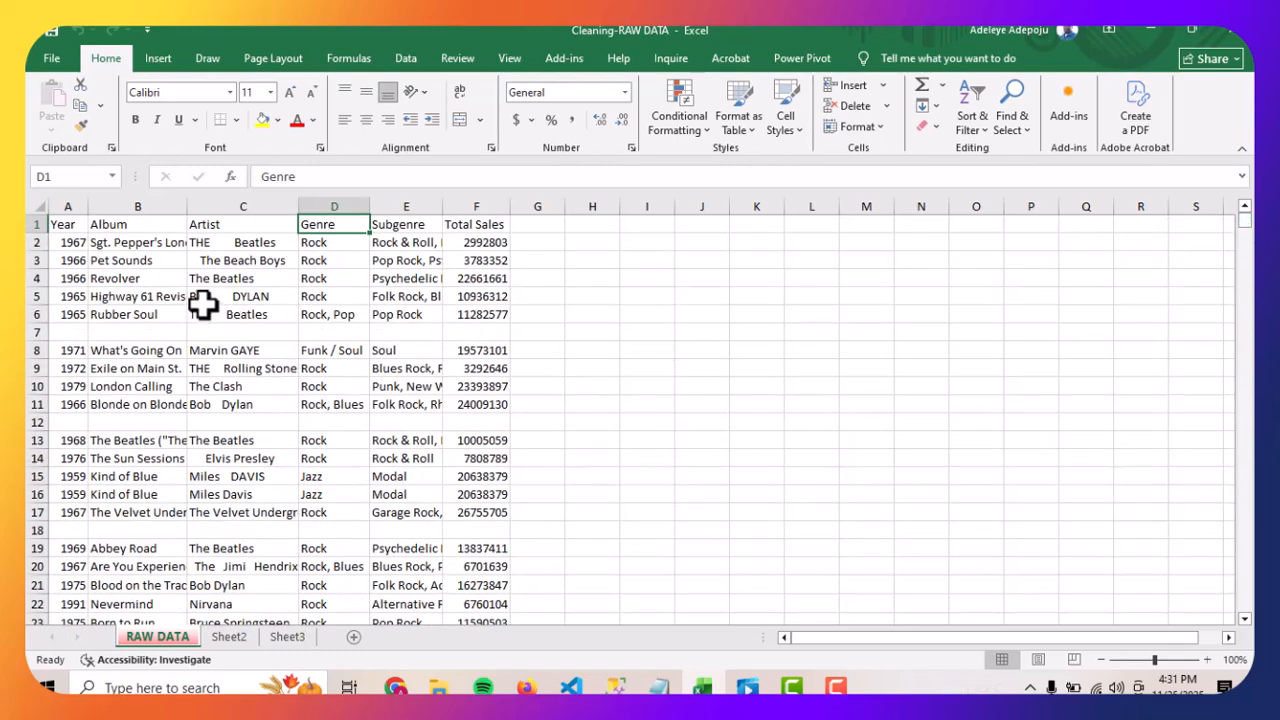
{"action": "left_click", "coordinate": [63, 224]}
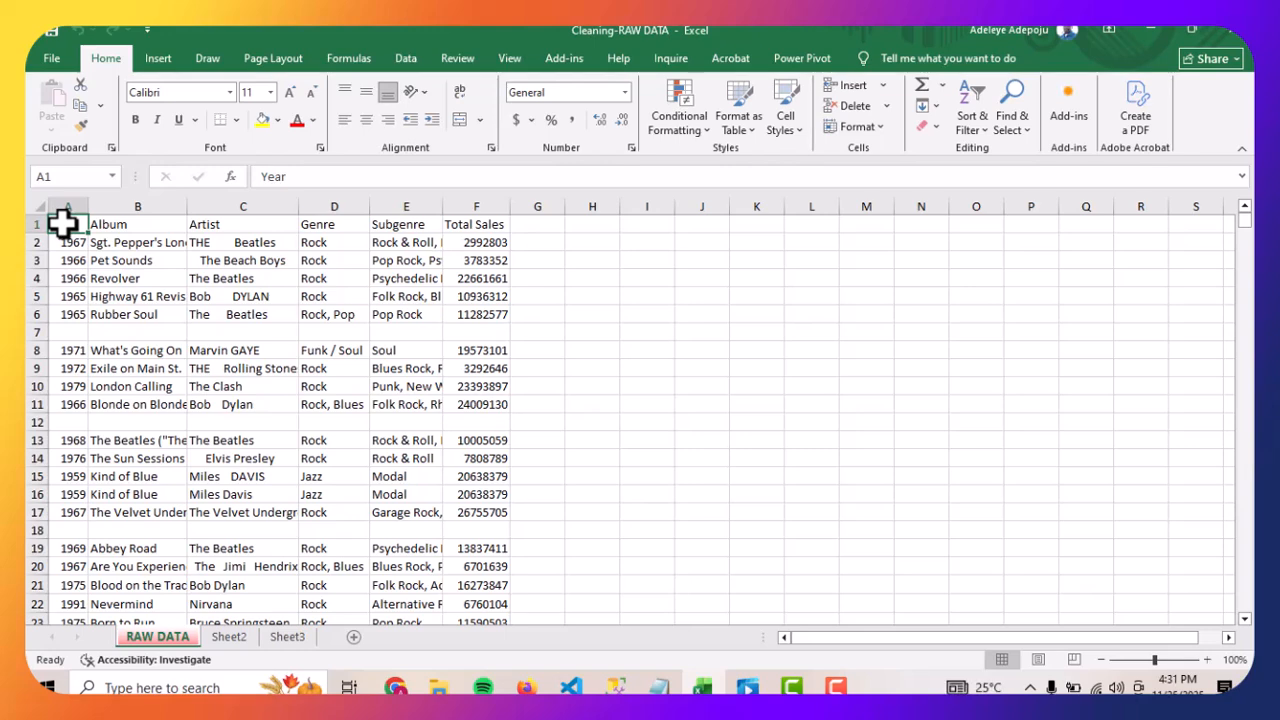
{"action": "left_click_drag", "start_coordinate": [63, 224], "coordinate": [479, 663]}
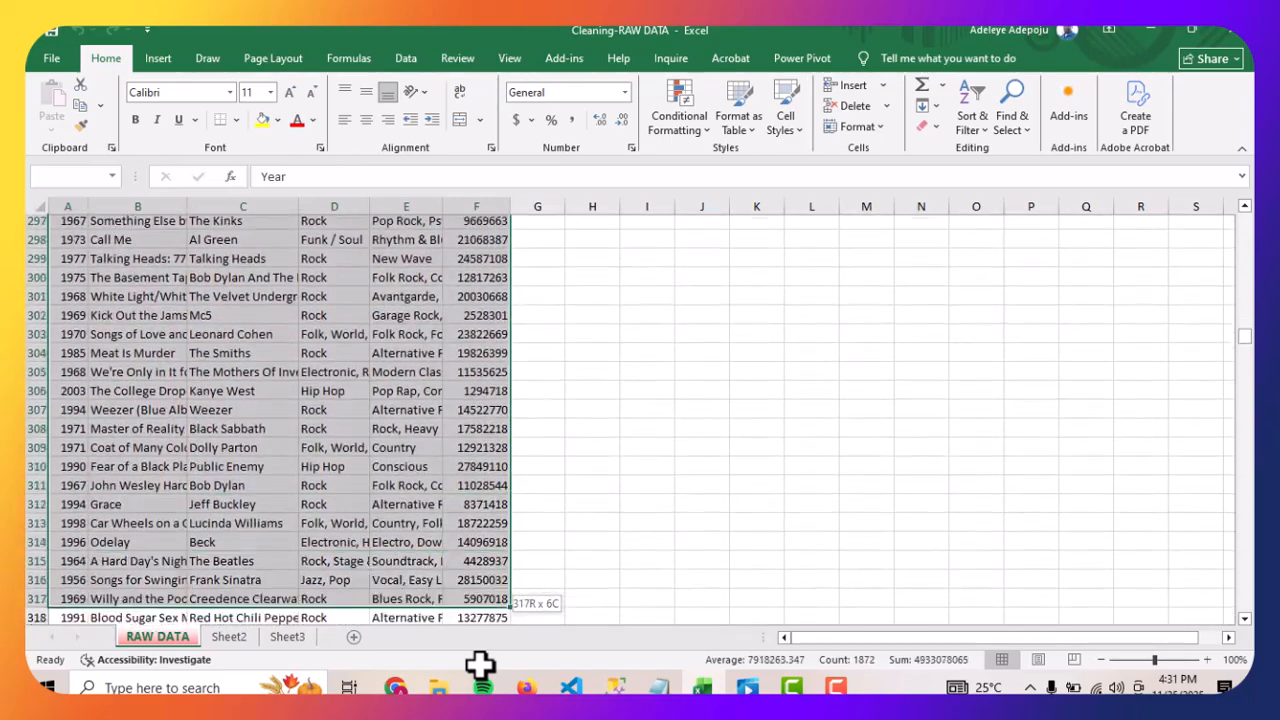
{"action": "left_click_drag", "start_coordinate": [479, 663], "coordinate": [484, 673]}
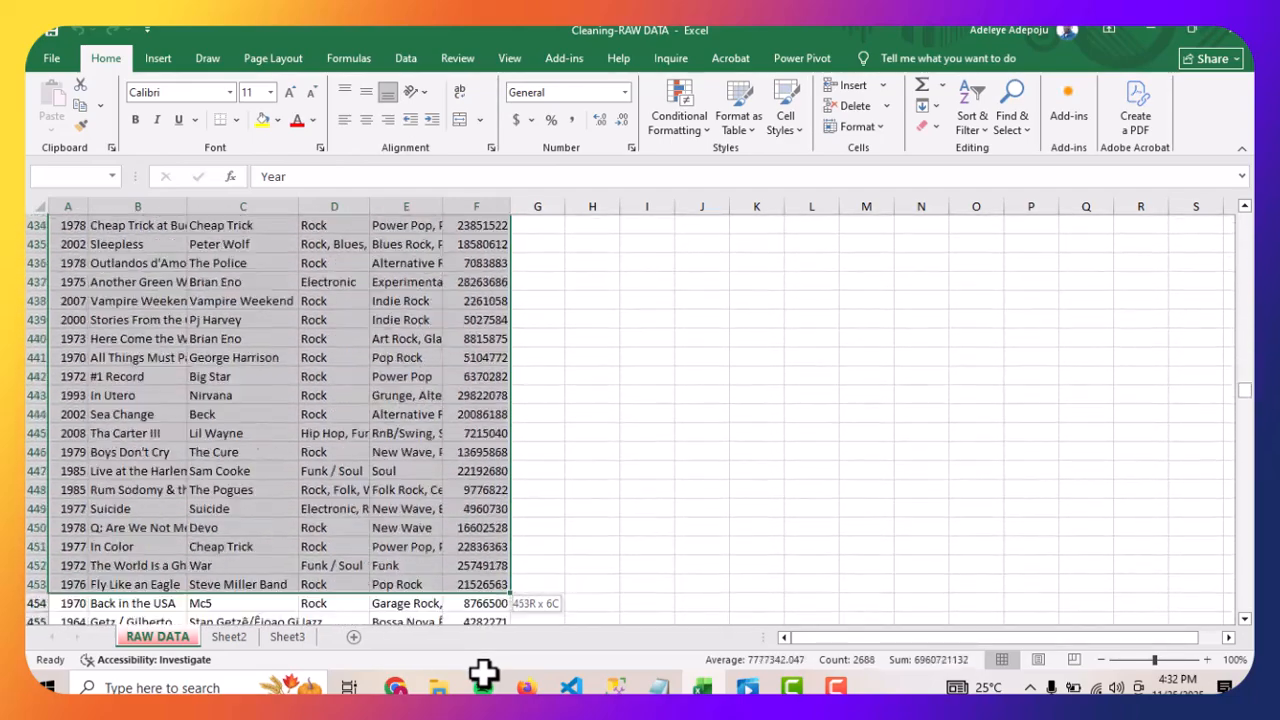
{"action": "left_click_drag", "start_coordinate": [483, 673], "coordinate": [483, 623]}
{"action": "left_click_drag", "start_coordinate": [463, 203], "coordinate": [489, 376]}
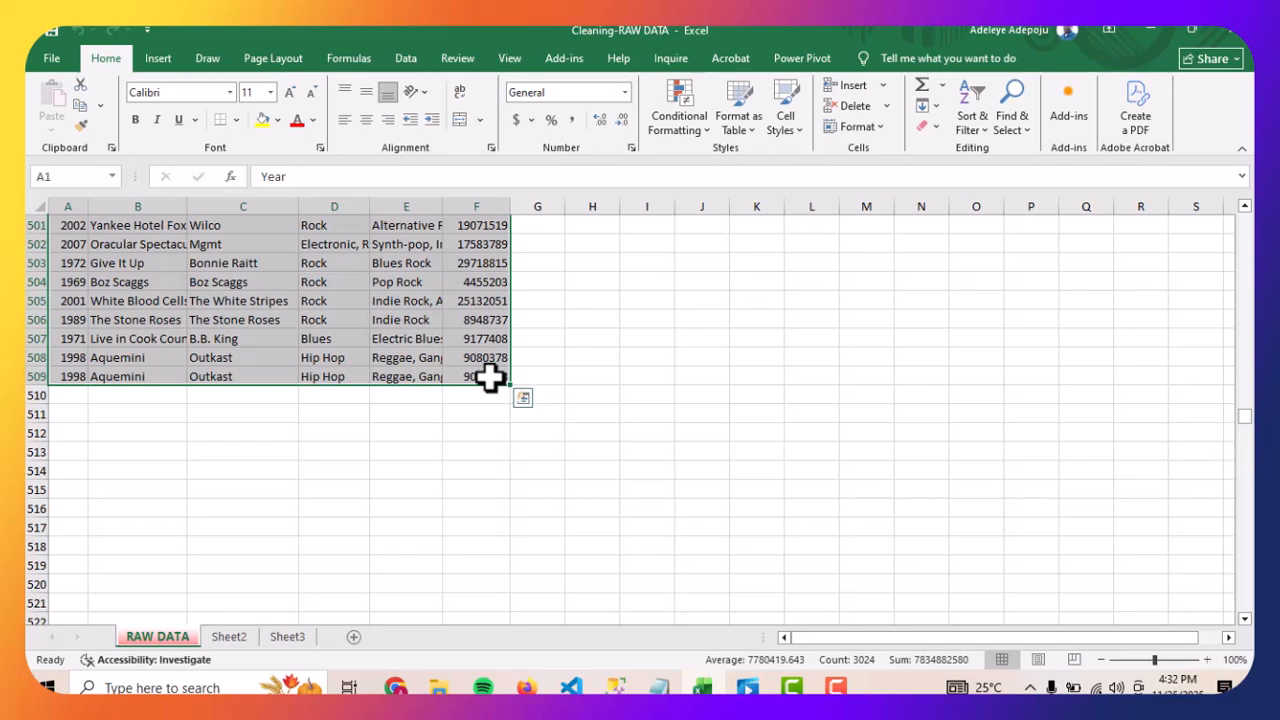
{"action": "left_click", "coordinate": [539, 336]}
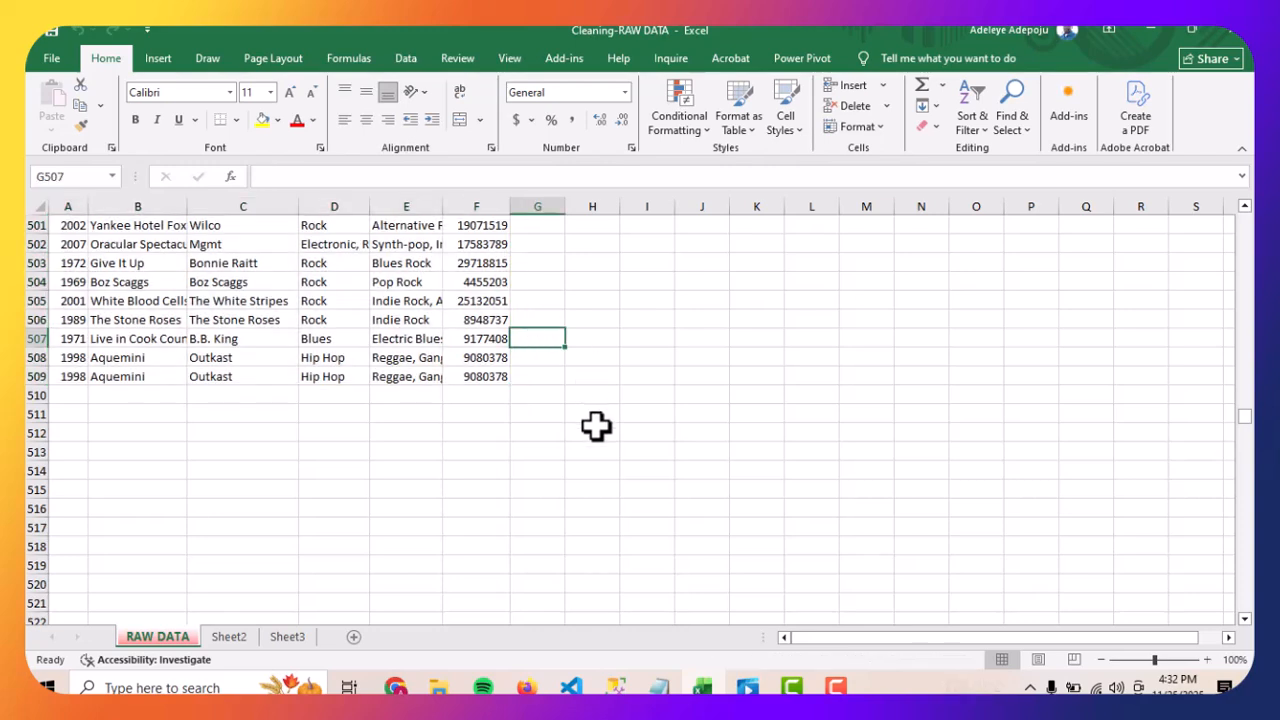
{"action": "key", "text": "ctrl+Up"}
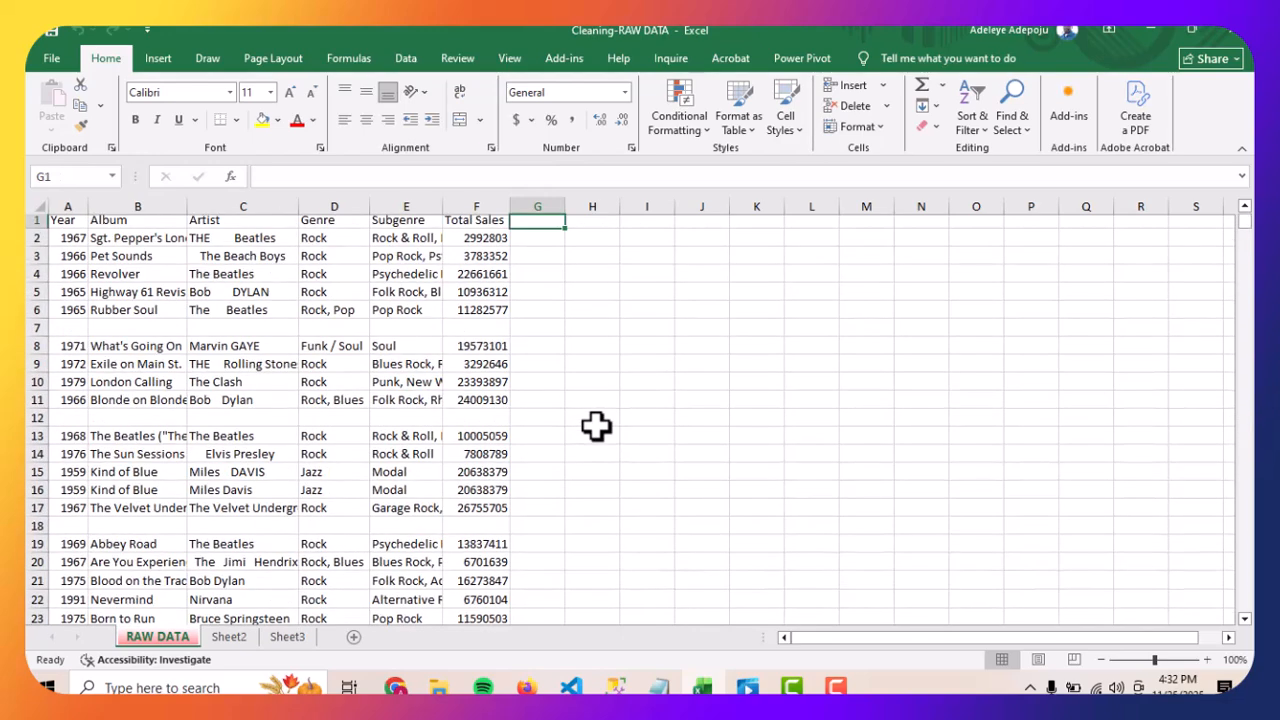
Find the blank cells within the data range A1:F509 using Go To Special with Blanks, and delete them.
{"action": "left_click", "coordinate": [67, 227]}
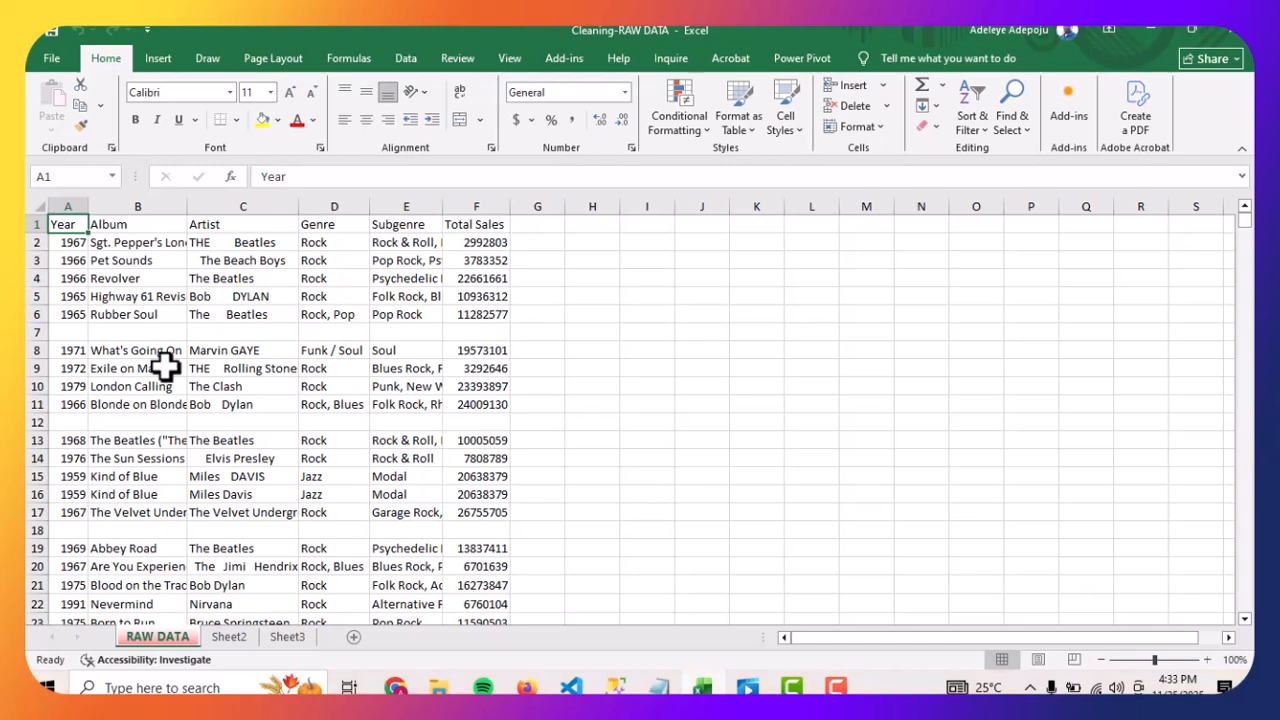
{"action": "key", "text": "ctrl+shift+Right"}
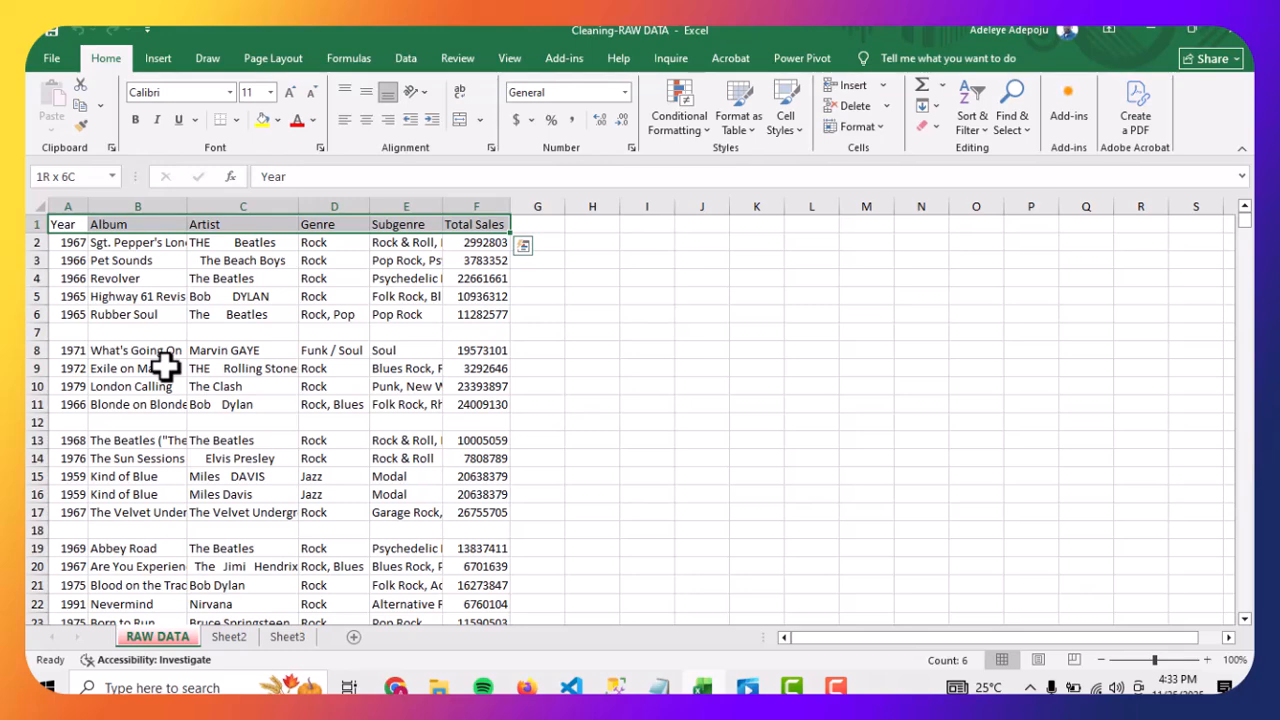
{"action": "key", "text": "ctrl+shift+Down"}
{"action": "key", "text": "ctrl+shift+Down"}
{"action": "key", "text": "ctrl+shift+Down"}
{"action": "key", "text": "ctrl+shift+Down"}
{"action": "key", "text": "ctrl+shift+Down"}
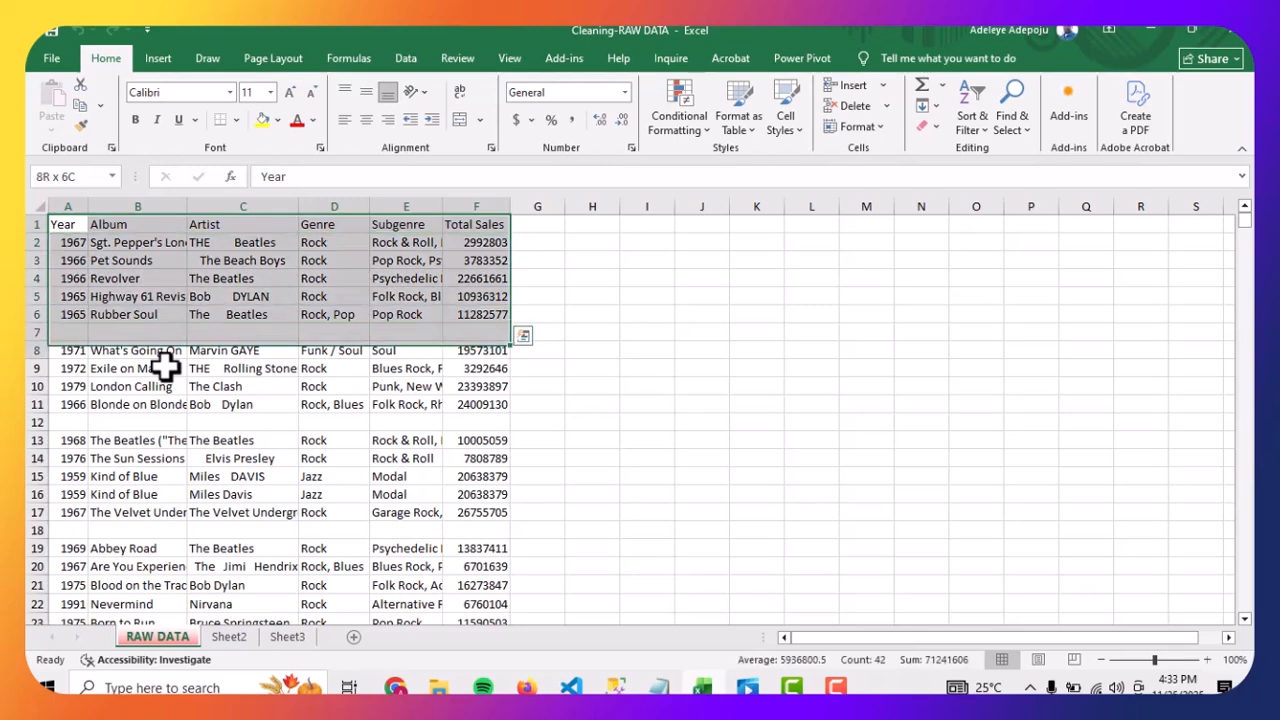
{"action": "key", "text": "ctrl+shift+Down"}
{"action": "key", "text": "ctrl+shift+Down"}
{"action": "key", "text": "ctrl+shift+Down"}
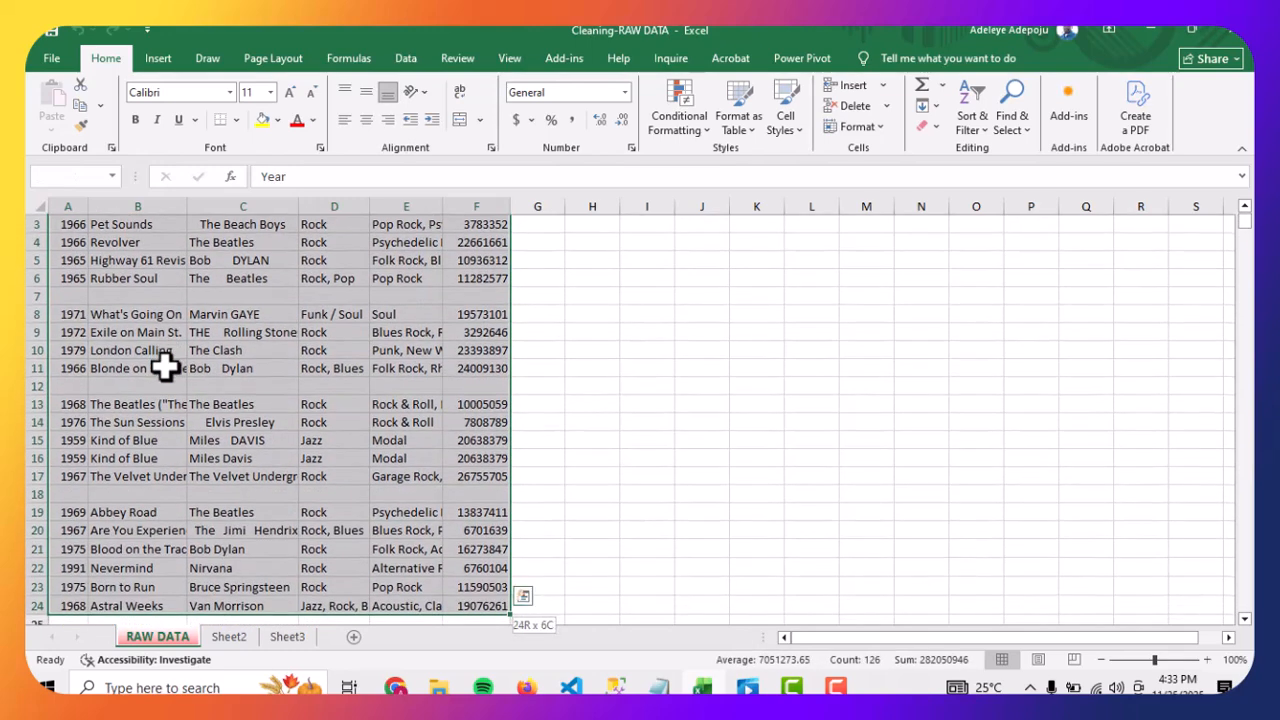
{"action": "key", "text": "ctrl+shift+Down"}
{"action": "key", "text": "ctrl+shift+Down"}
{"action": "key", "text": "ctrl+shift+Down"}
{"action": "key", "text": "ctrl+shift+Down"}
{"action": "key", "text": "ctrl+shift+Down"}
{"action": "key", "text": "ctrl+shift+Down"}
{"action": "key", "text": "ctrl+shift+Down"}
{"action": "key", "text": "ctrl+shift+Down"}
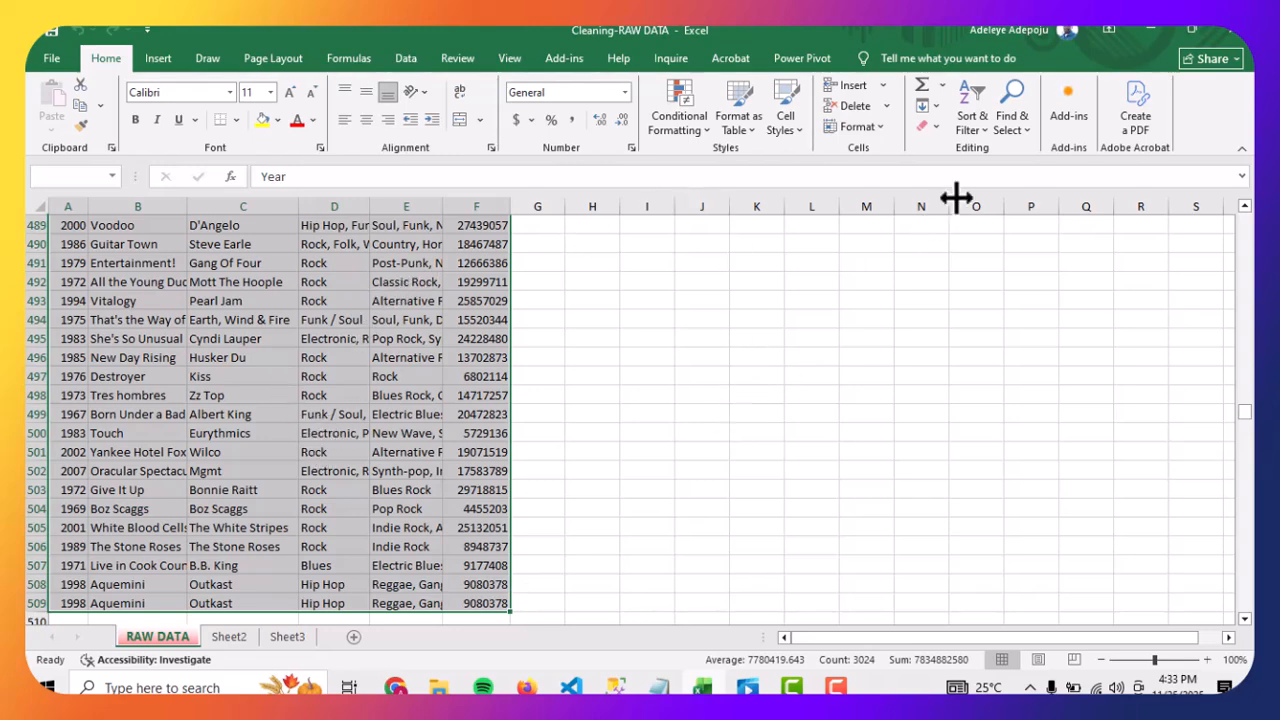
{"action": "left_click", "coordinate": [1024, 127]}
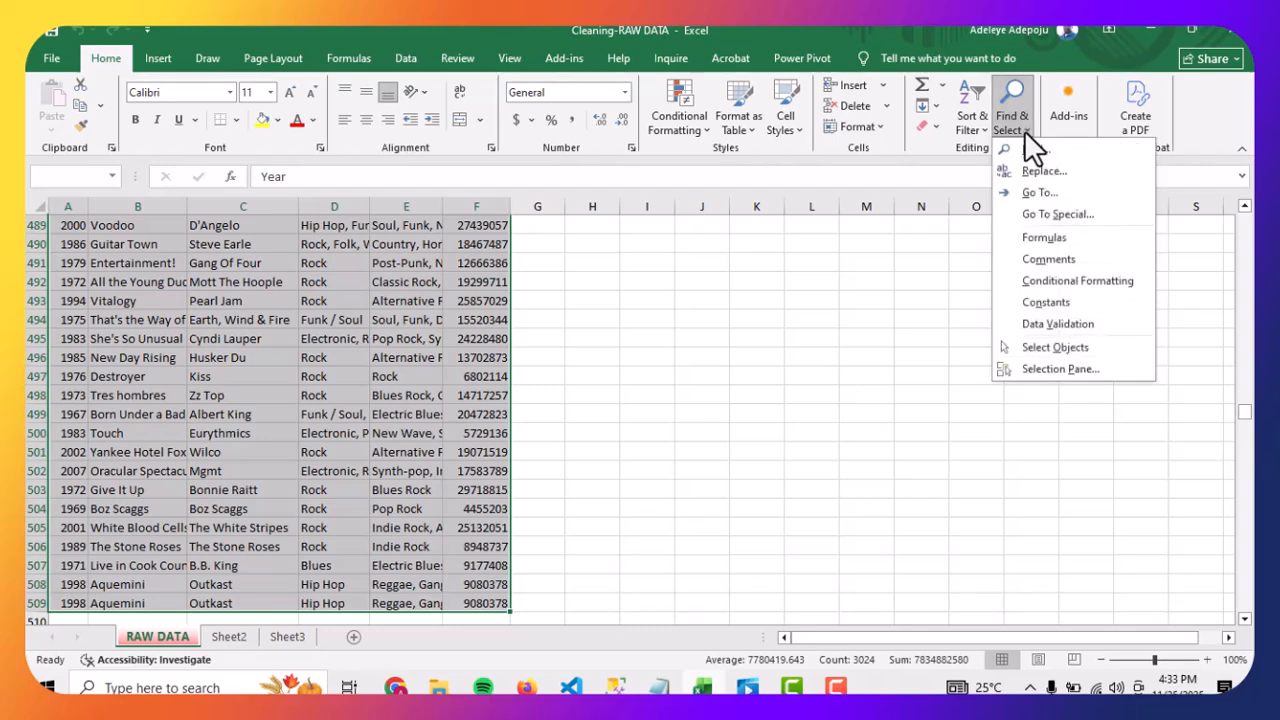
{"action": "left_click", "coordinate": [1063, 213]}
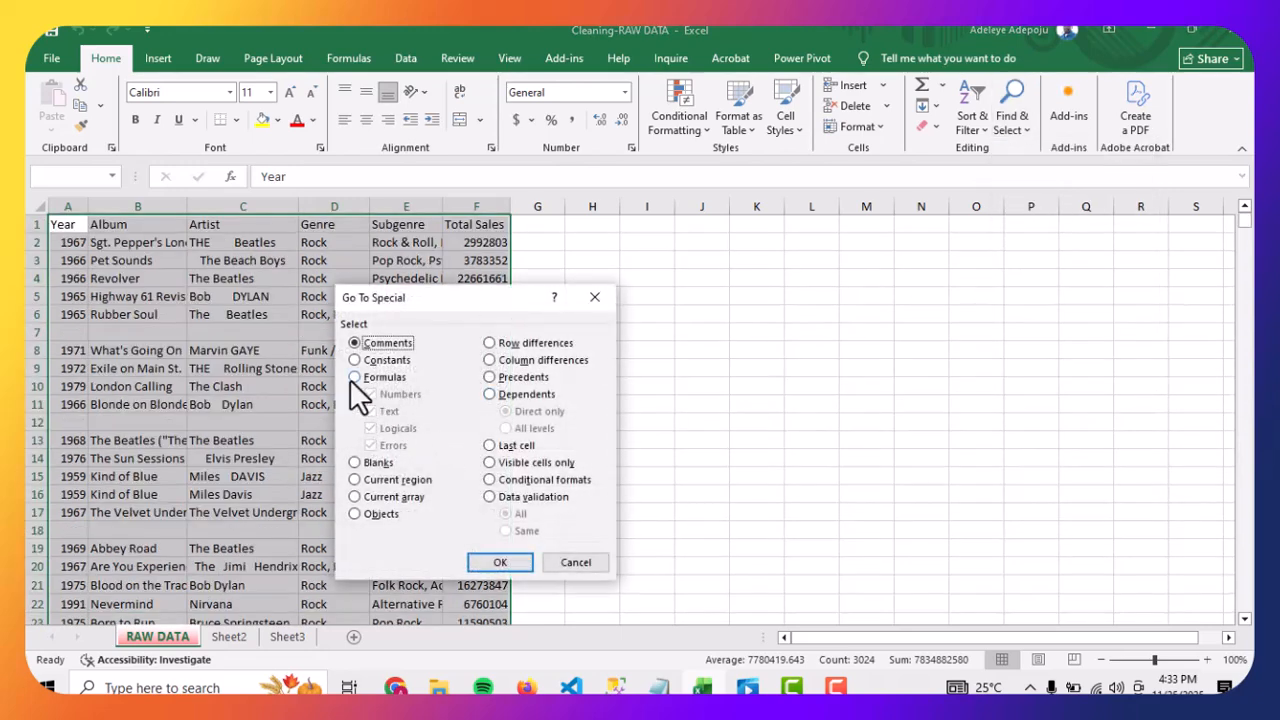
{"action": "left_click", "coordinate": [352, 461]}
{"action": "left_click", "coordinate": [485, 565]}
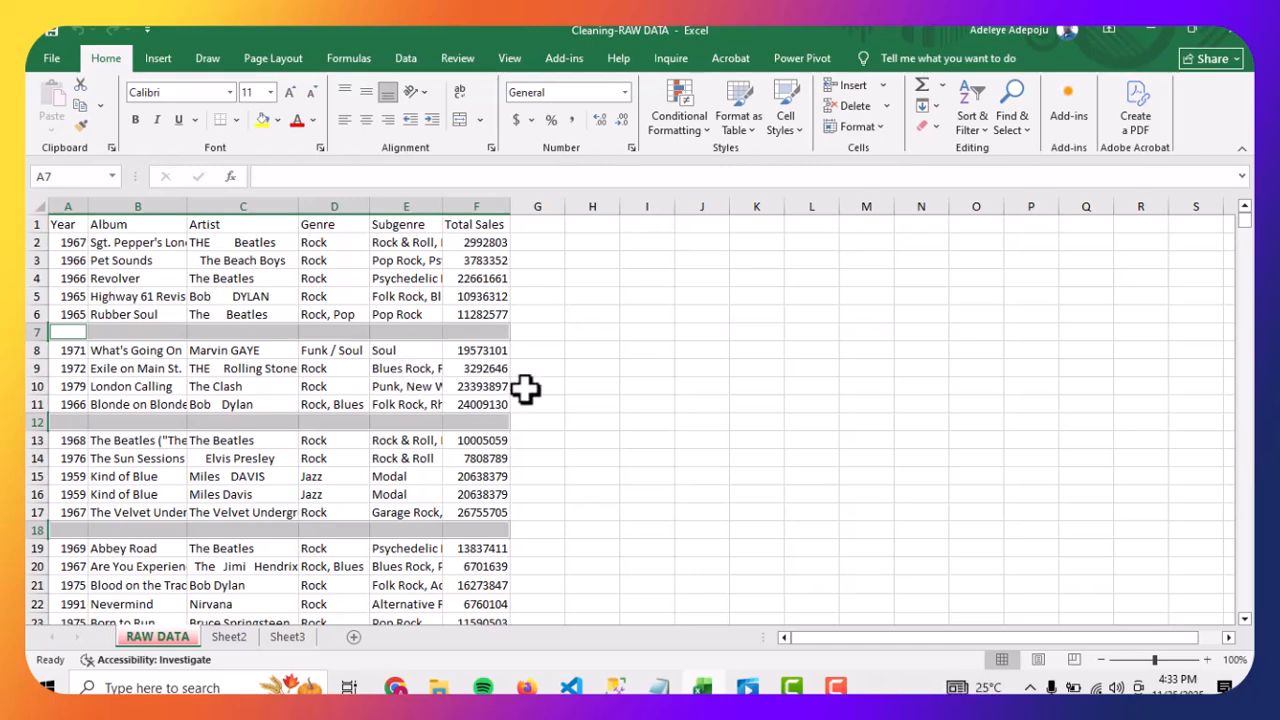
{"action": "left_click", "coordinate": [856, 106]}
{"action": "left_click", "coordinate": [497, 372]}
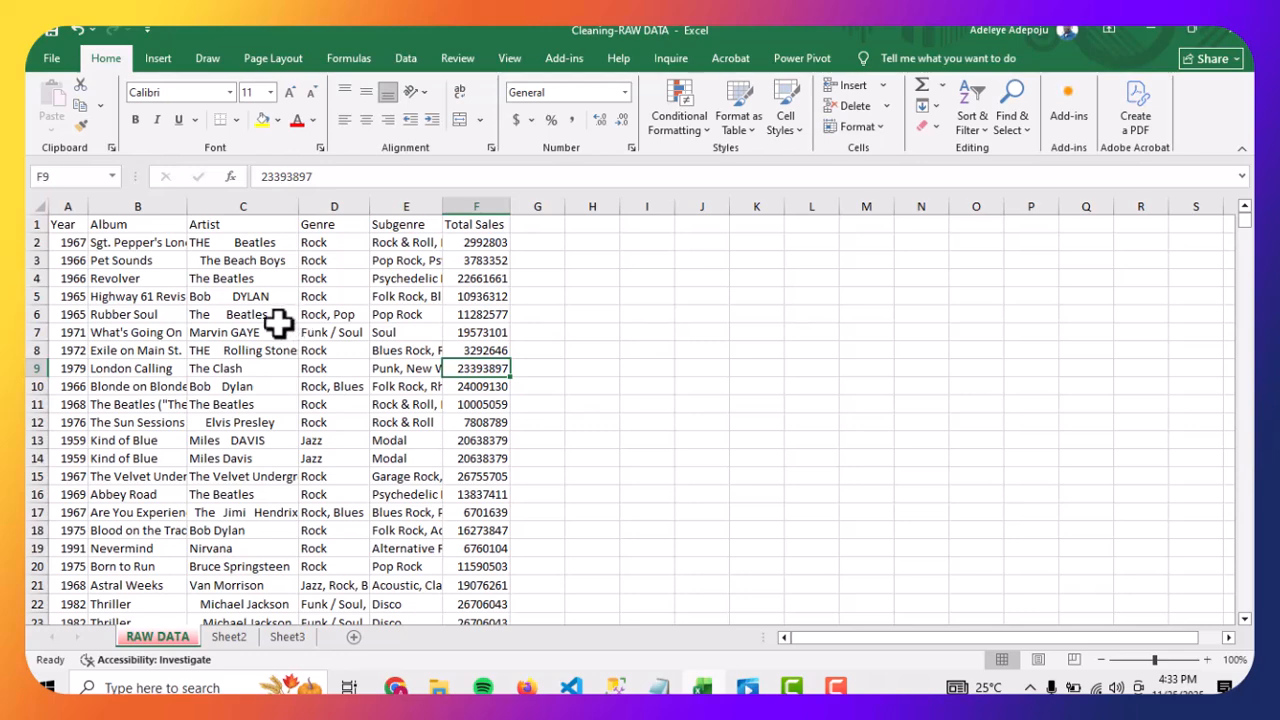
Remove duplicate records from the data range A1:F504, treating the first row as headers and comparing all six columns from Year to Total Sales.
{"action": "left_click", "coordinate": [70, 228]}
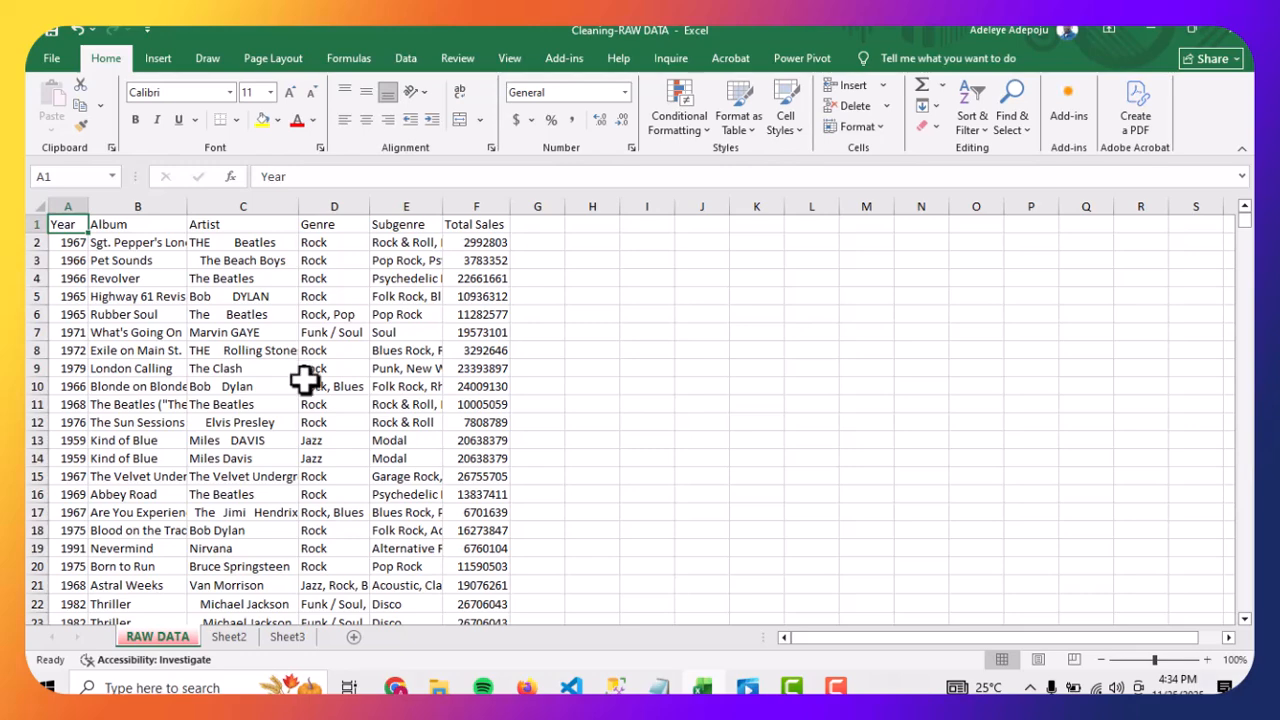
{"action": "key", "text": "ctrl+shift+Right"}
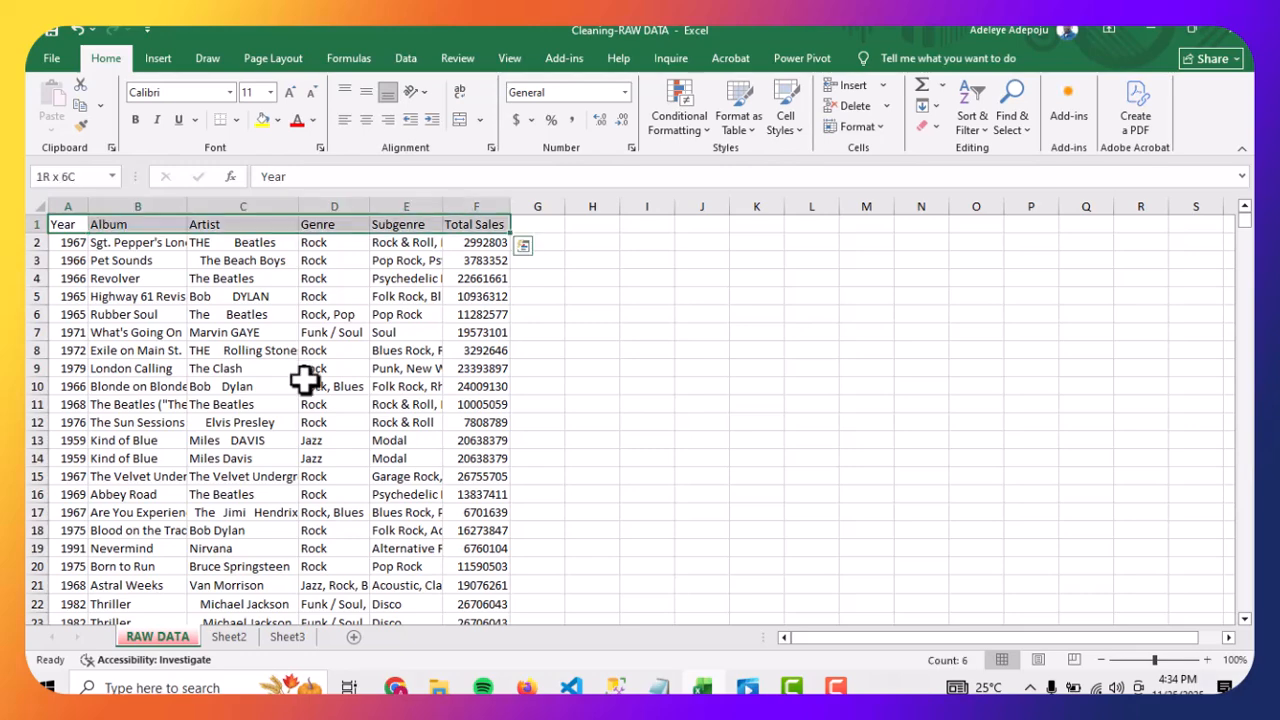
{"action": "key", "text": "ctrl+shift+Down"}
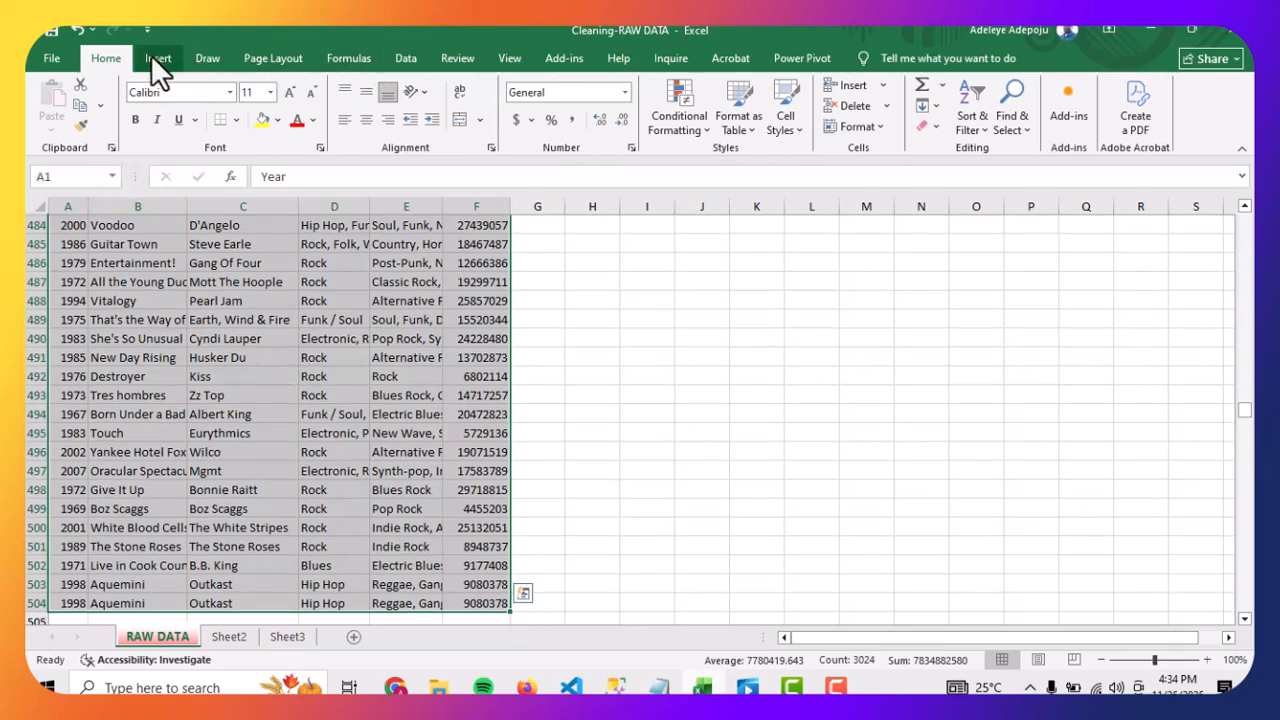
{"action": "left_click", "coordinate": [404, 56]}
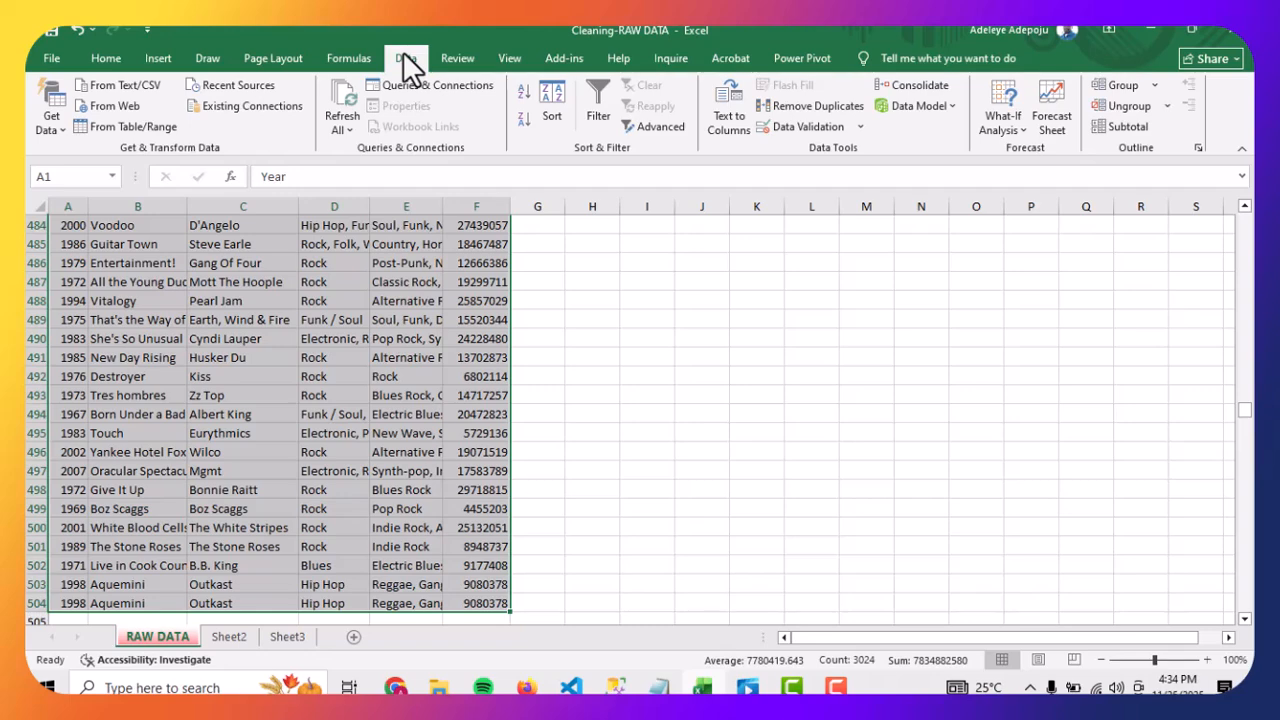
{"action": "left_click", "coordinate": [816, 106]}
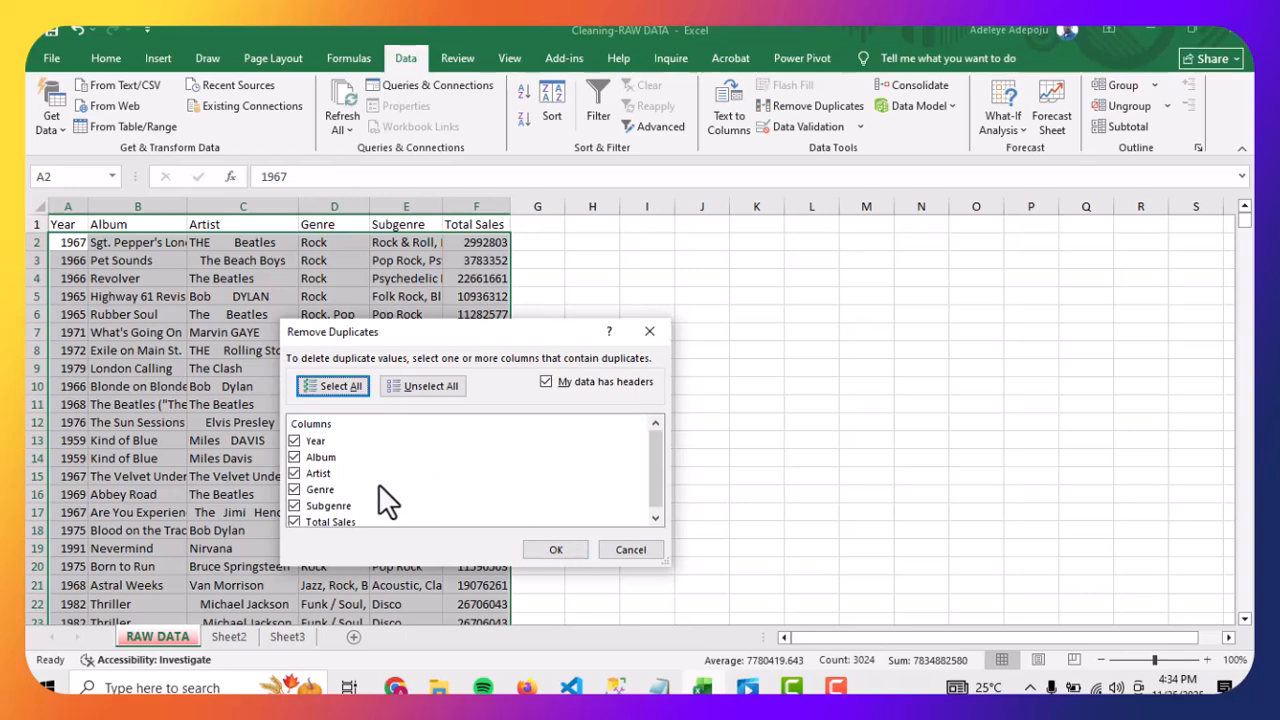
{"action": "scroll", "coordinate": [380, 487], "scroll_direction": "down", "scroll_amount": 1}
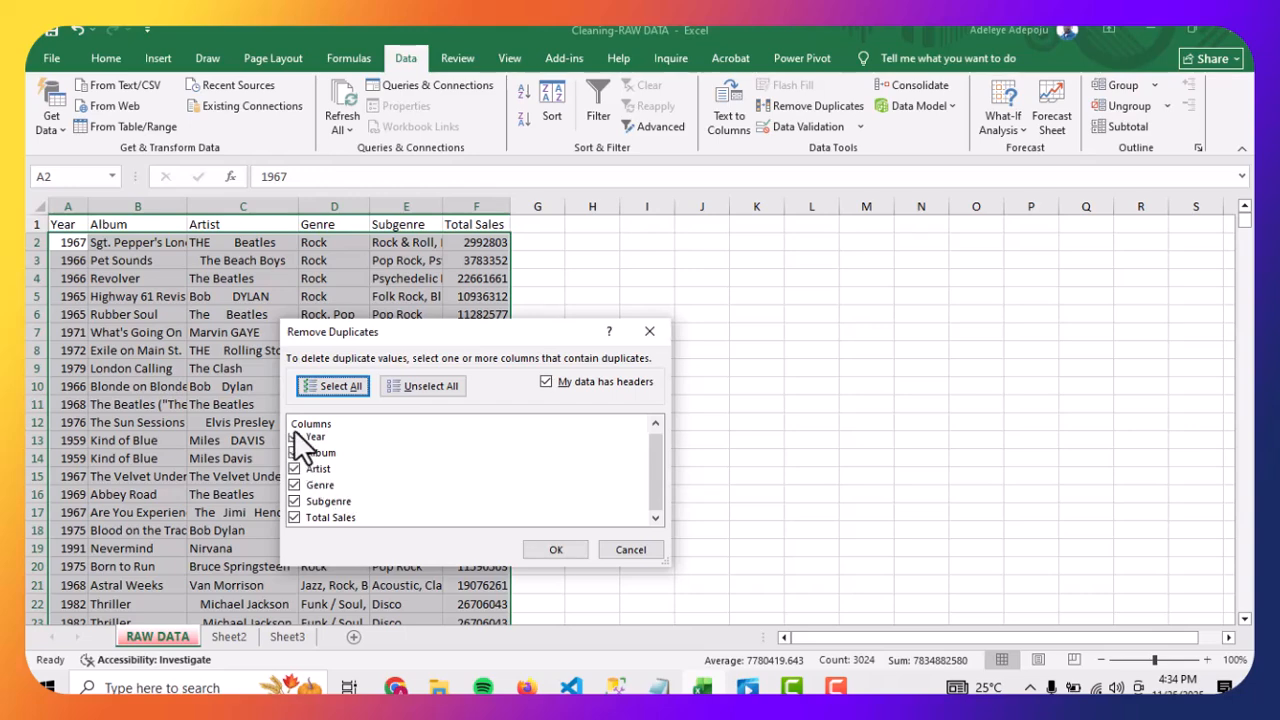
{"action": "scroll", "coordinate": [300, 461], "scroll_direction": "up", "scroll_amount": 1}
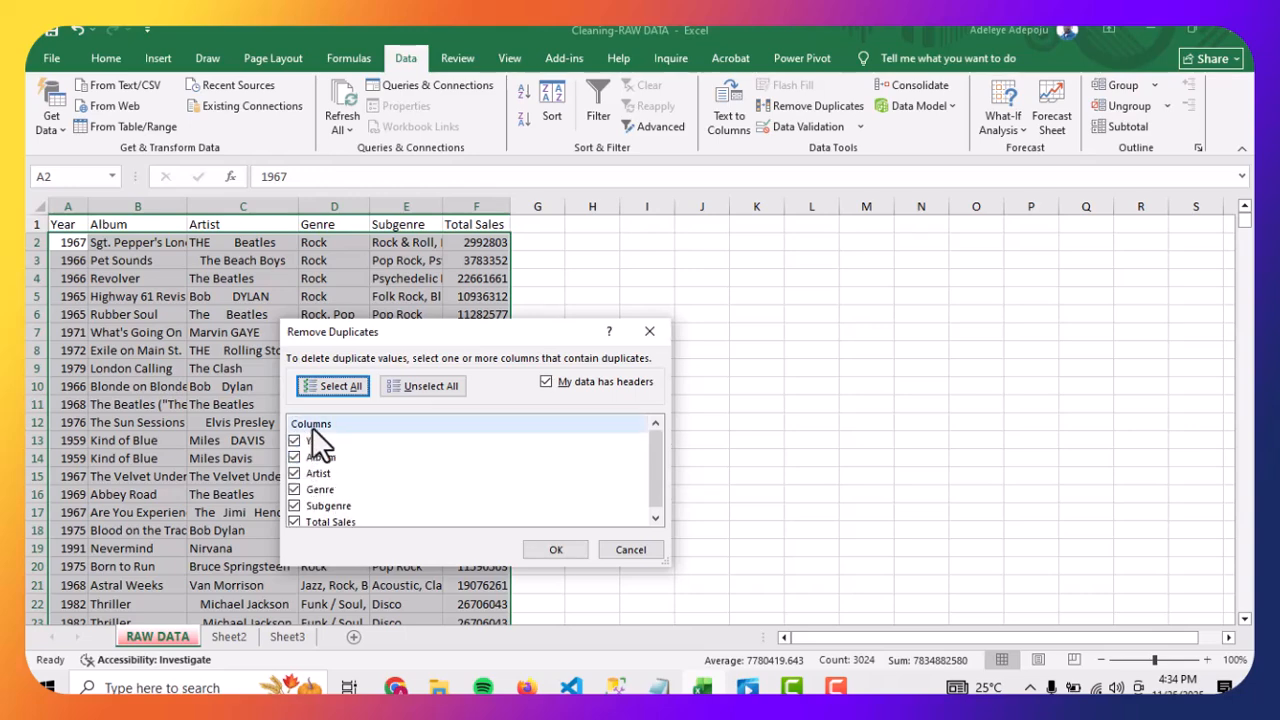
{"action": "scroll", "coordinate": [319, 476], "scroll_direction": "down", "scroll_amount": 1}
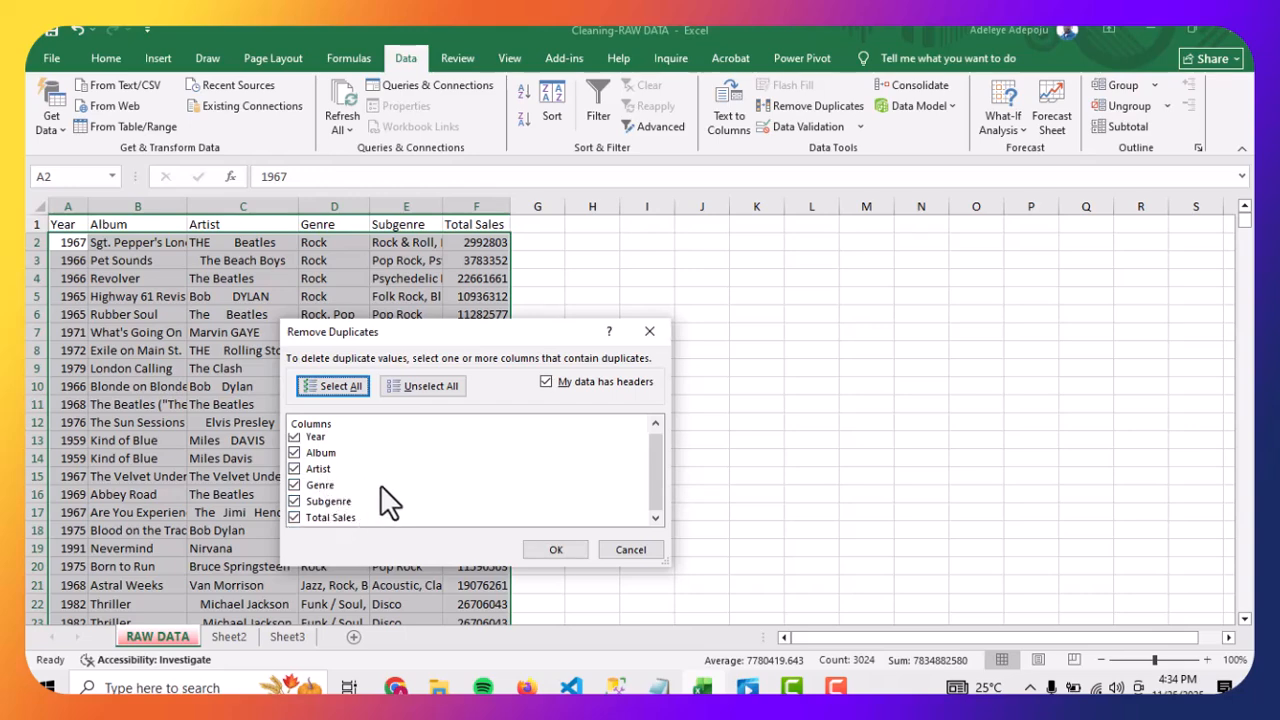
{"action": "scroll", "coordinate": [370, 455], "scroll_direction": "up", "scroll_amount": 2}
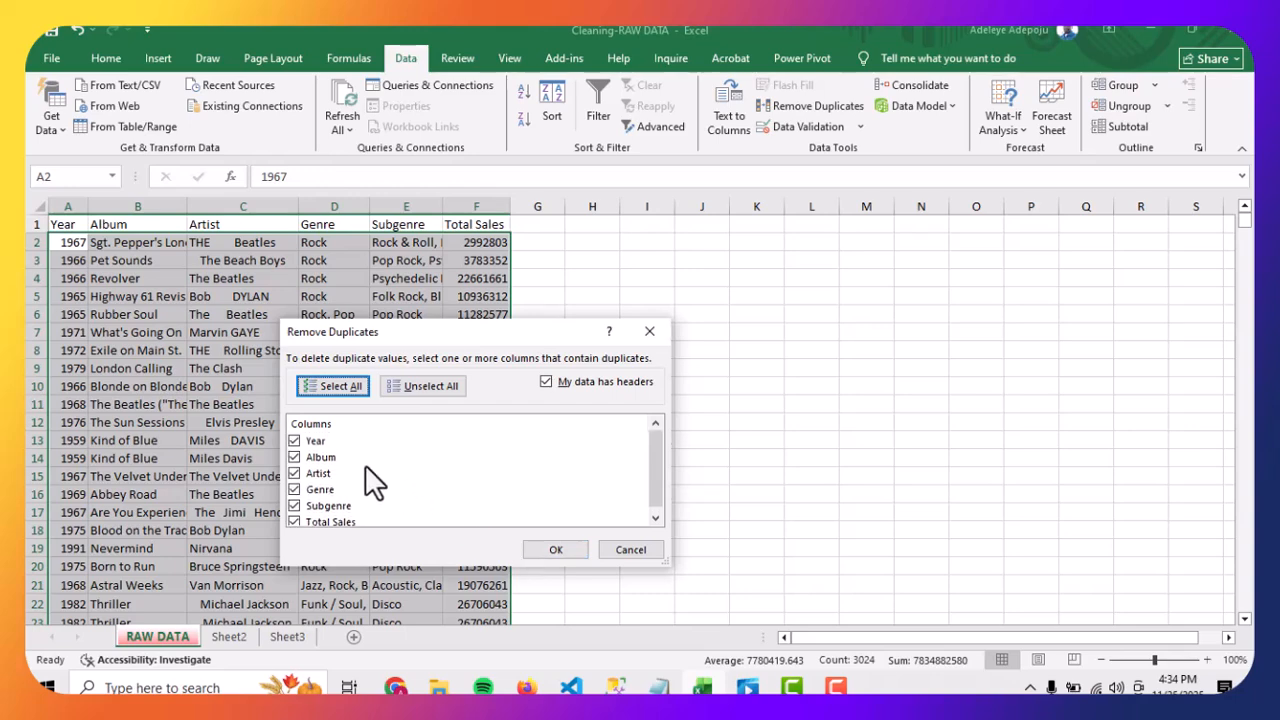
{"action": "scroll", "coordinate": [366, 470], "scroll_direction": "down", "scroll_amount": 1}
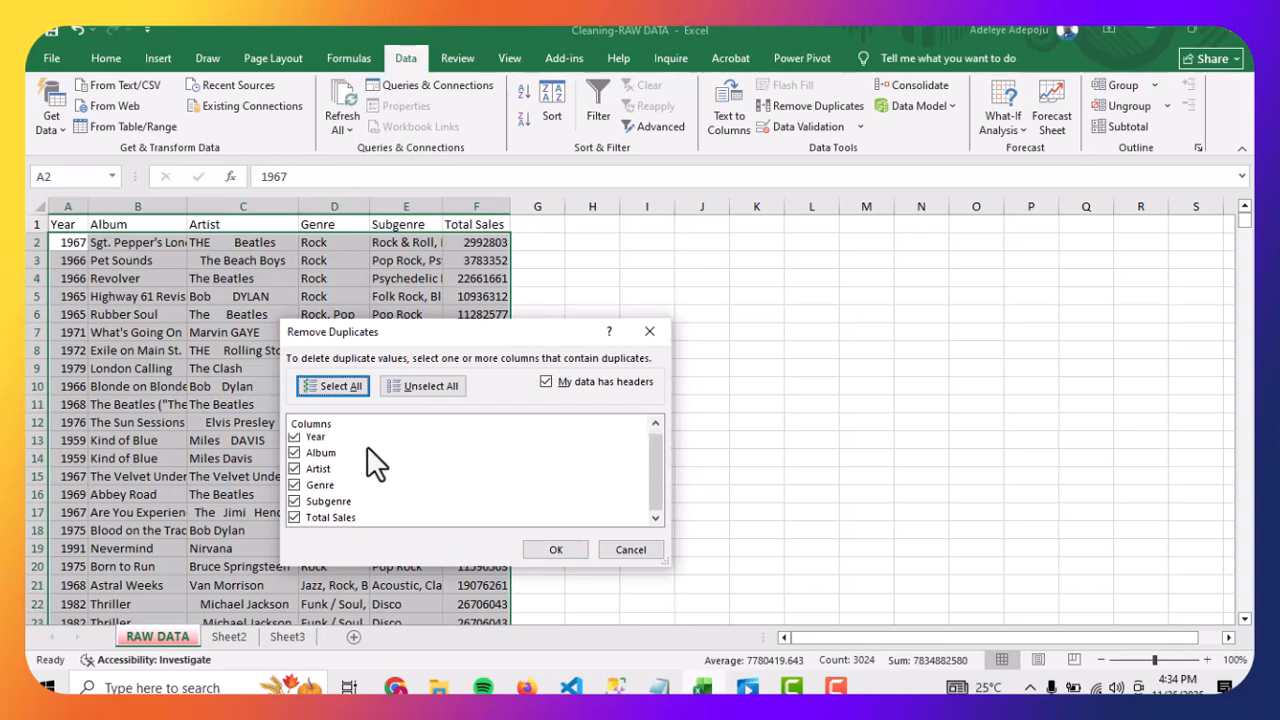
{"action": "left_click", "coordinate": [559, 550]}
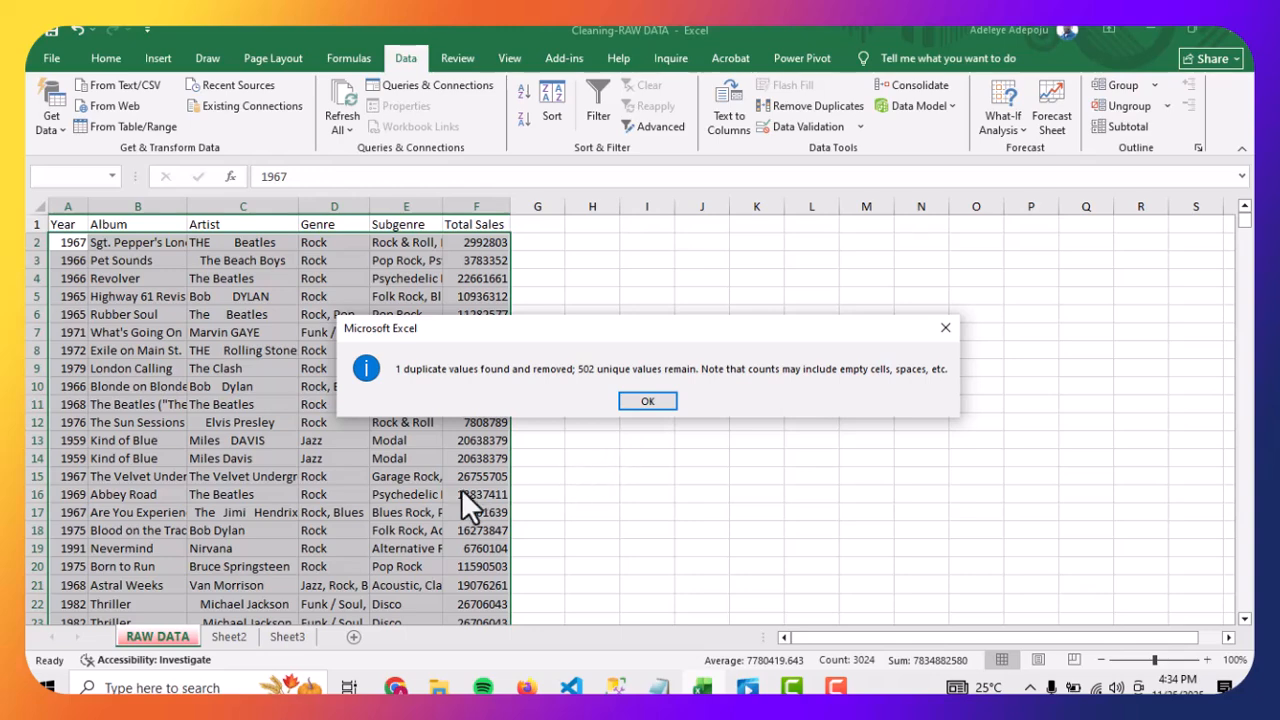
Dismiss the duplicate removal summary and auto-fit the widths of columns A to F to their contents.
{"action": "left_click", "coordinate": [644, 401]}
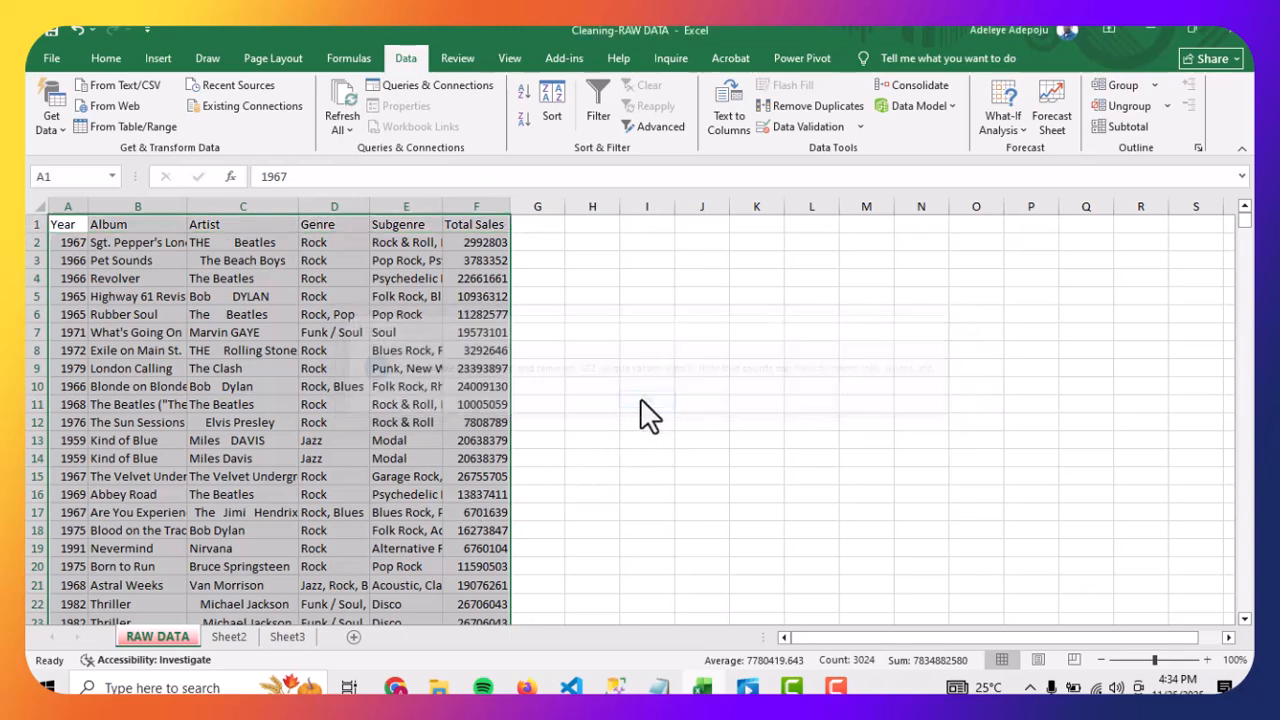
{"action": "left_click", "coordinate": [557, 276]}
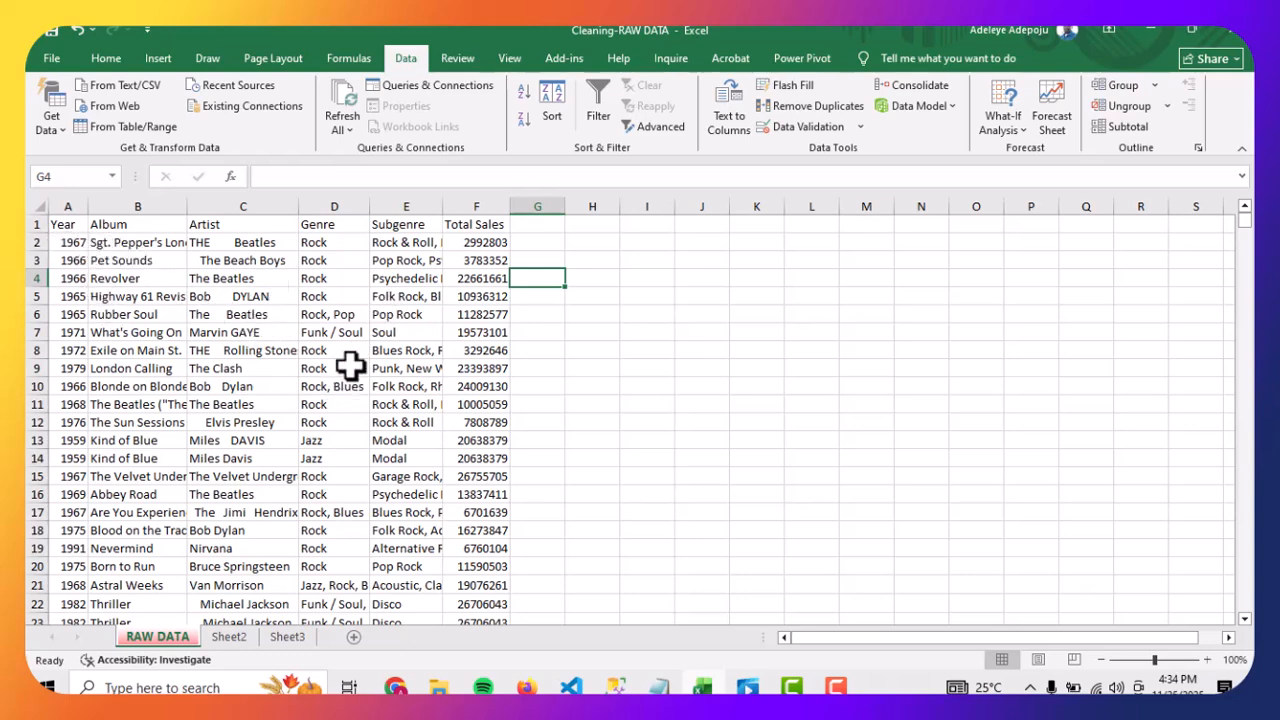
{"action": "left_click", "coordinate": [72, 202]}
{"action": "left_click_drag", "start_coordinate": [86, 209], "coordinate": [486, 229]}
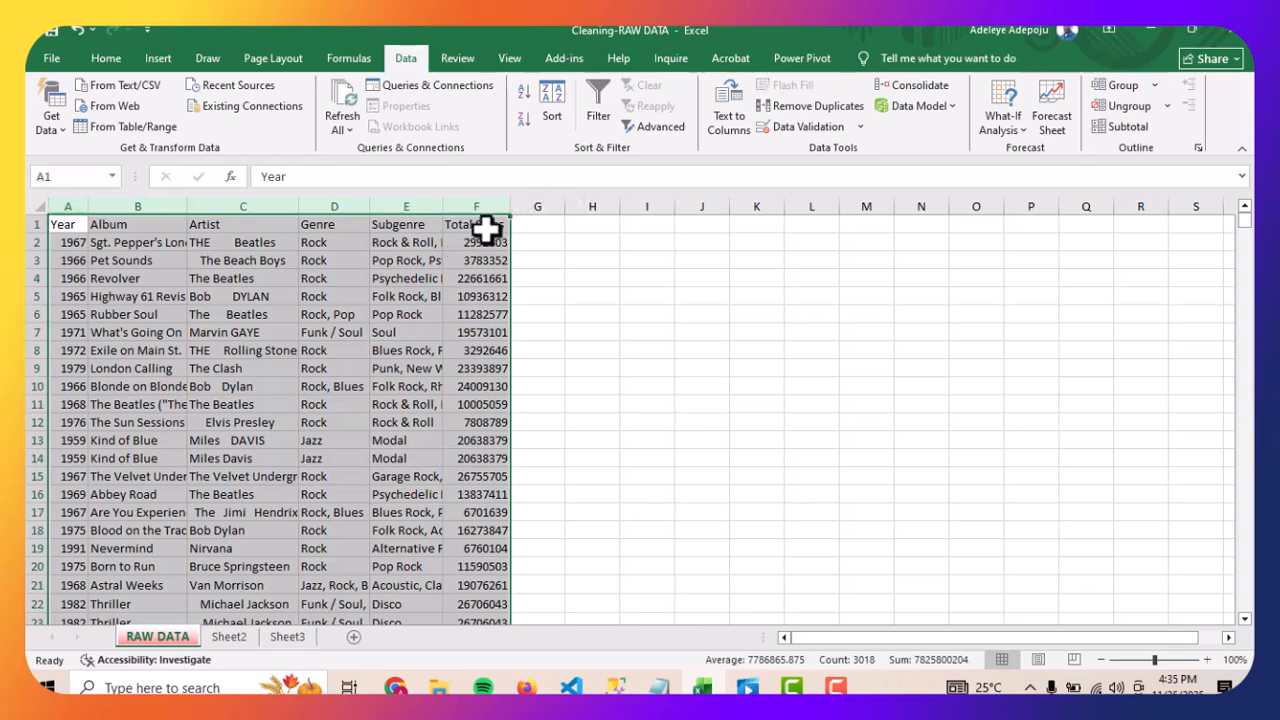
{"action": "double_click", "coordinate": [297, 204]}
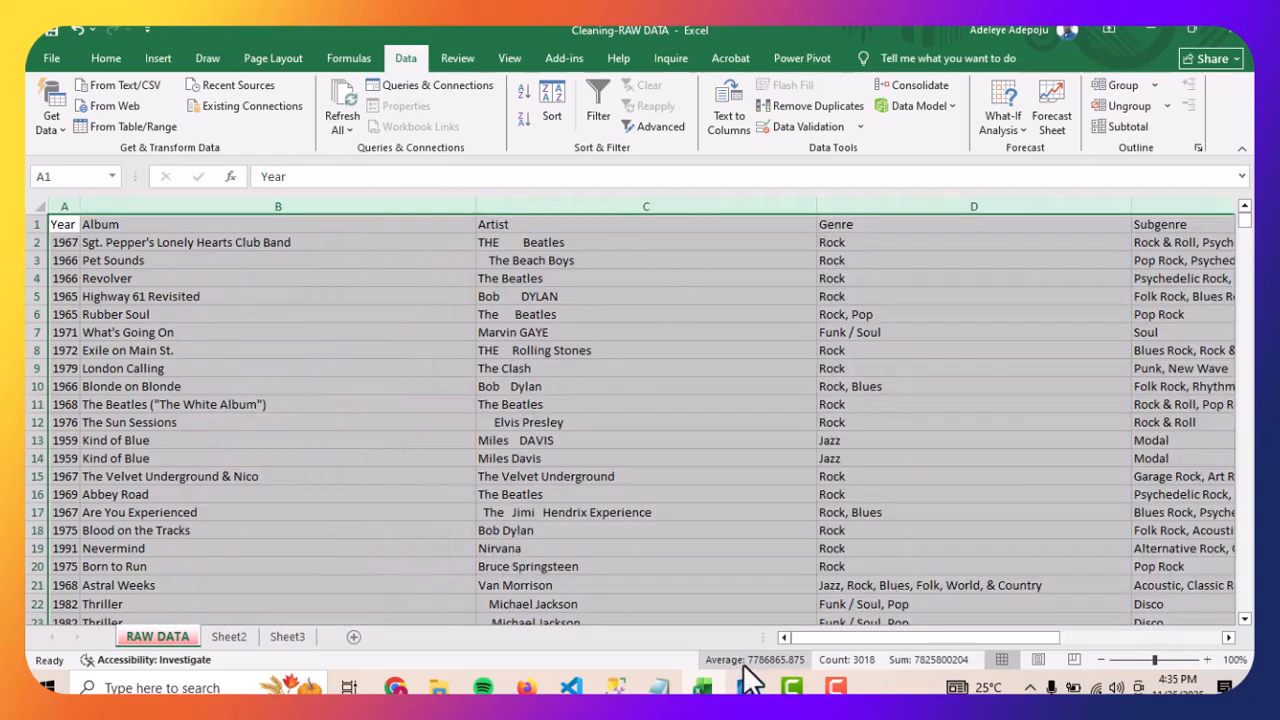
{"action": "left_click_drag", "start_coordinate": [908, 635], "coordinate": [694, 523]}
{"action": "left_click", "coordinate": [603, 420]}
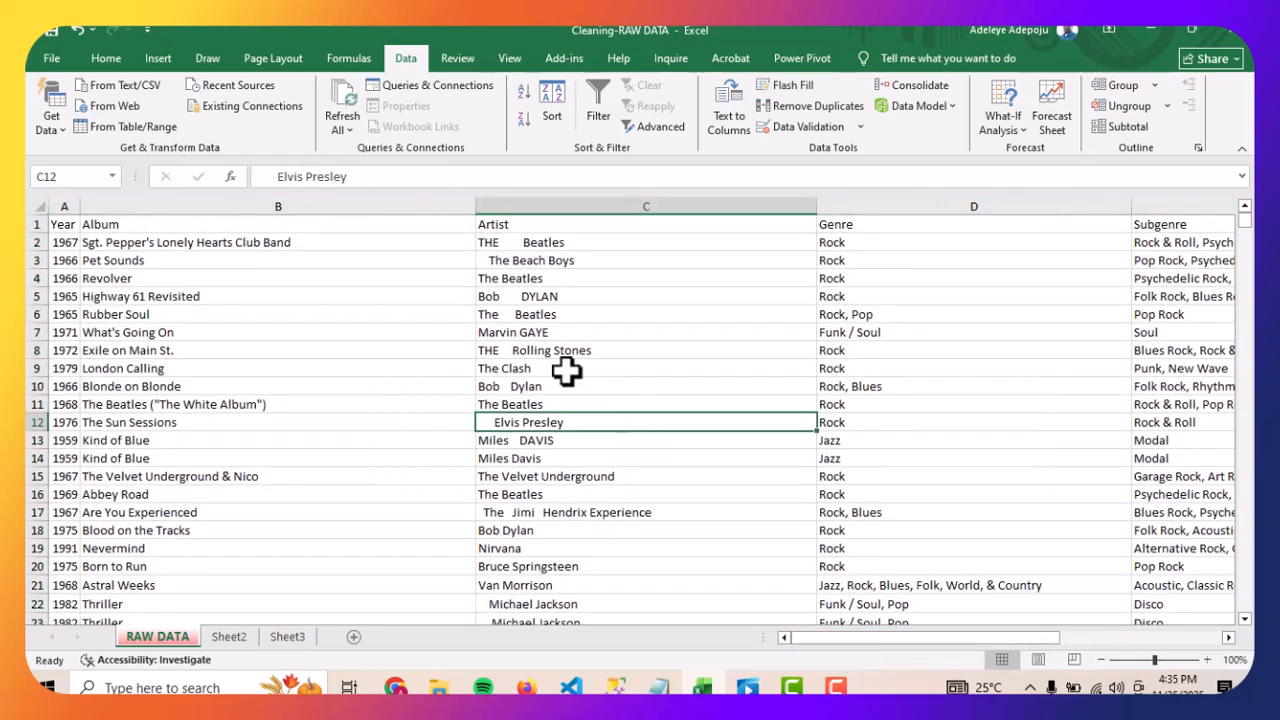
Narrow the Album, Artist, Genre and Subgenre columns and widen the Year column to make the table easier to read.
{"action": "left_click_drag", "start_coordinate": [474, 208], "coordinate": [332, 211]}
{"action": "left_click_drag", "start_coordinate": [673, 205], "coordinate": [574, 214]}
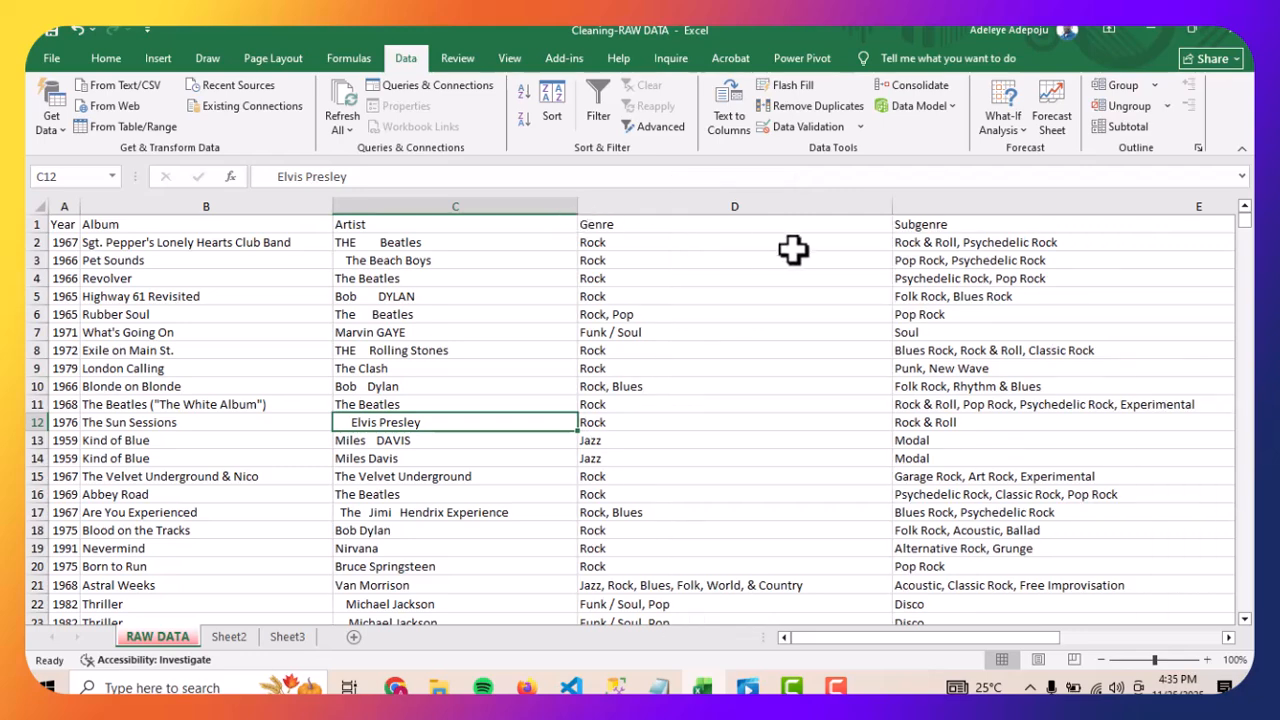
{"action": "left_click_drag", "start_coordinate": [894, 209], "coordinate": [848, 219]}
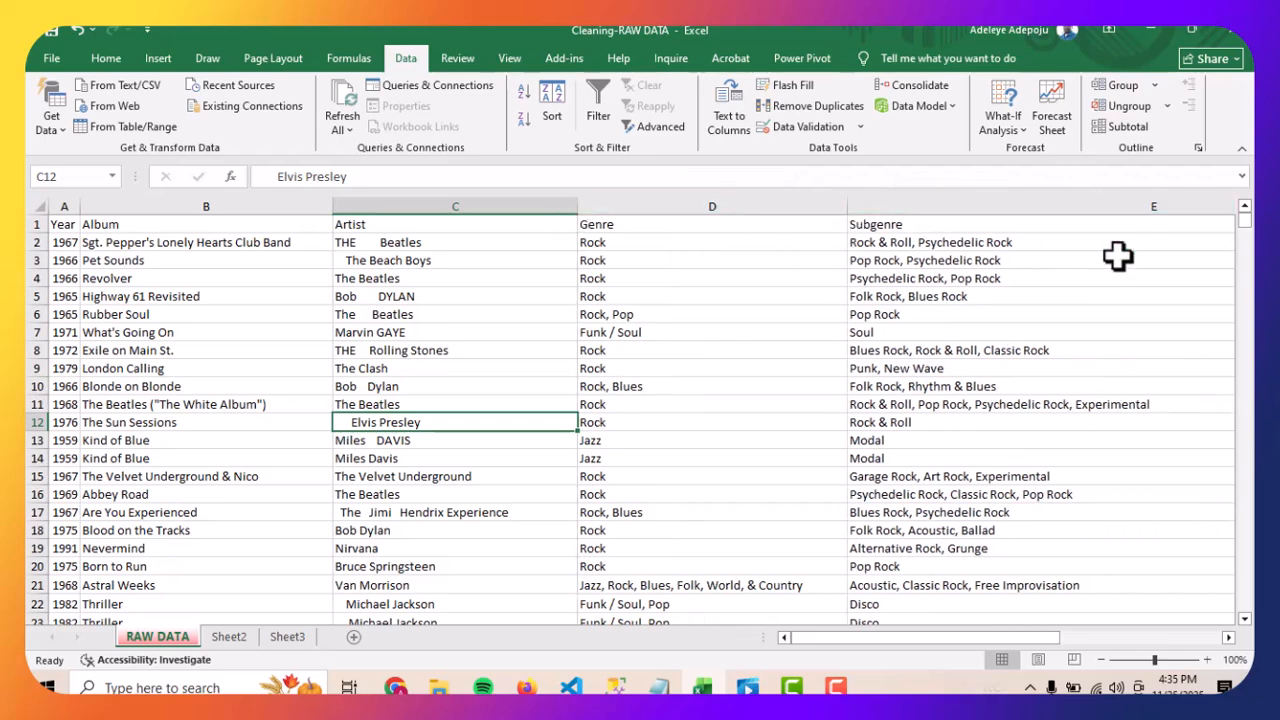
{"action": "left_click_drag", "start_coordinate": [1043, 641], "coordinate": [1173, 641]}
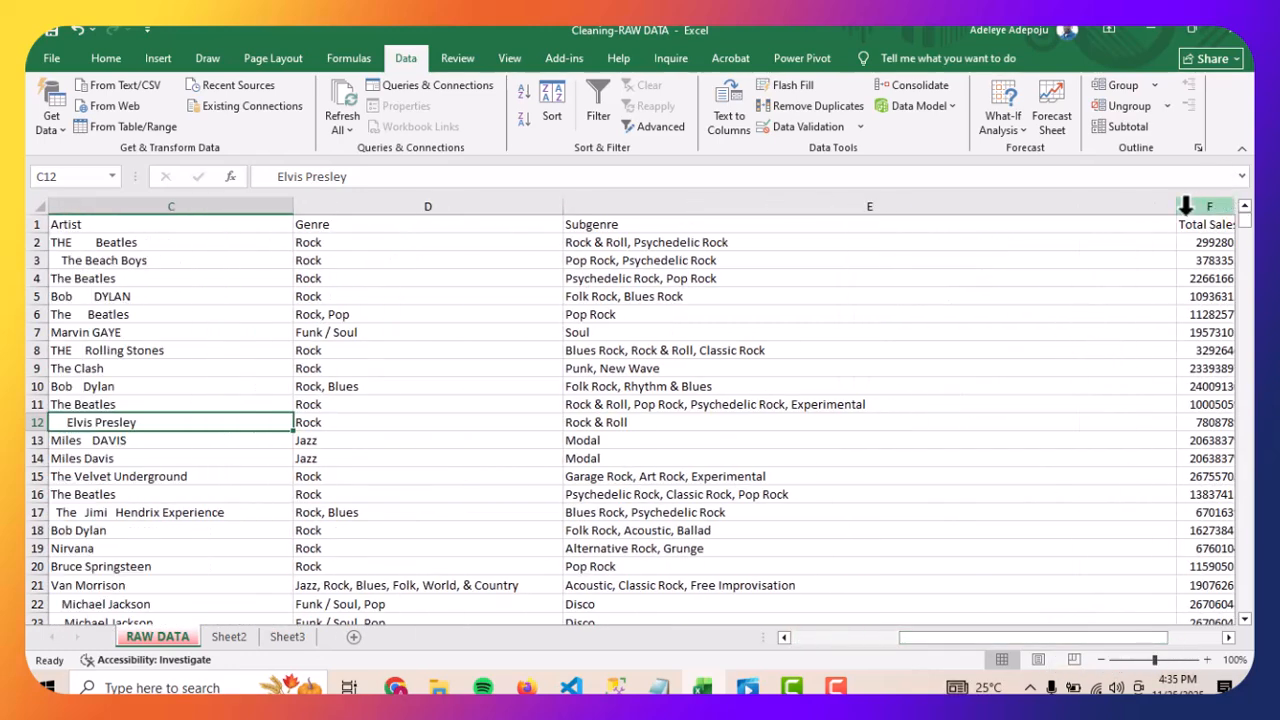
{"action": "left_click_drag", "start_coordinate": [1172, 206], "coordinate": [1025, 206]}
{"action": "left_click_drag", "start_coordinate": [1069, 636], "coordinate": [762, 636]}
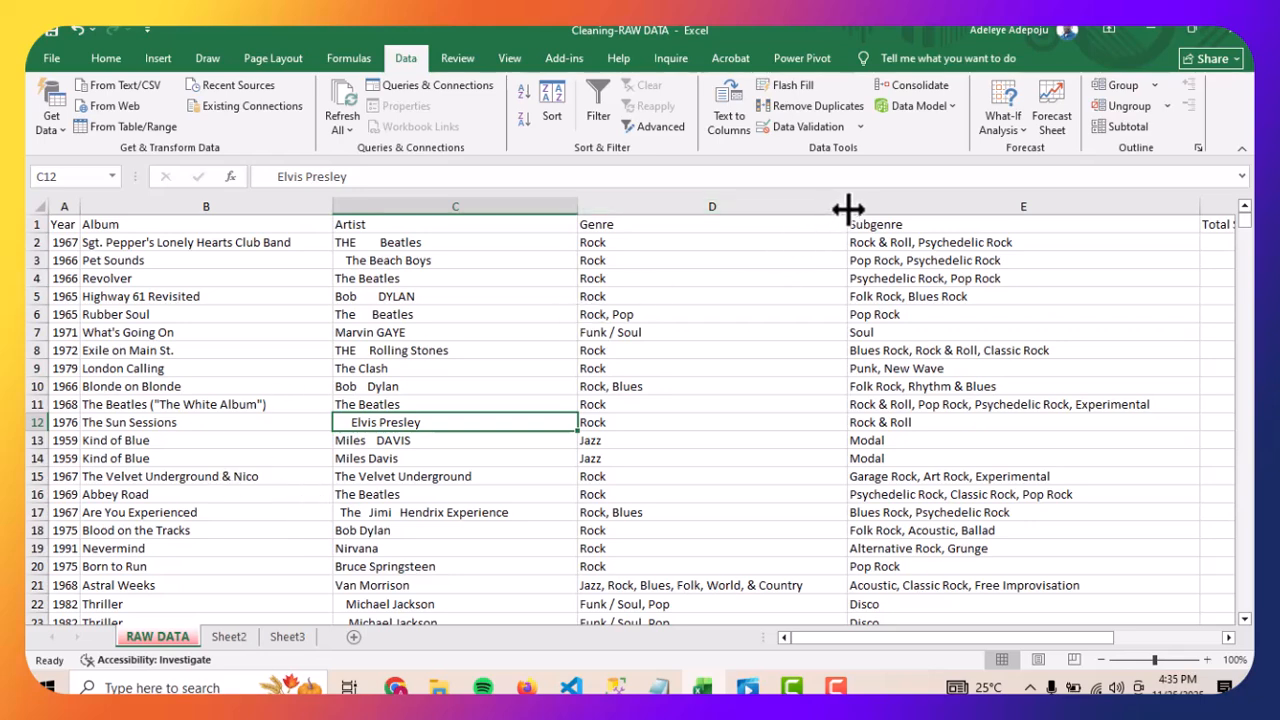
{"action": "left_click_drag", "start_coordinate": [847, 209], "coordinate": [834, 209]}
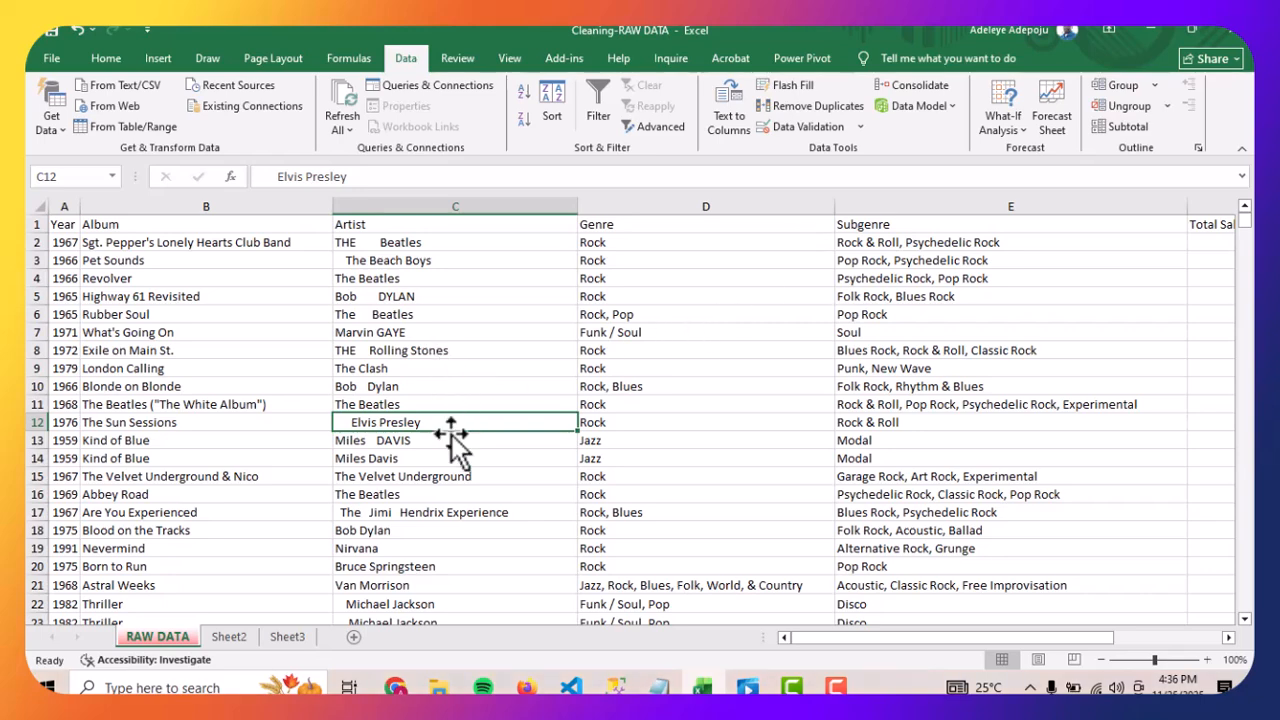
{"action": "left_click", "coordinate": [459, 201]}
{"action": "left_click", "coordinate": [238, 204]}
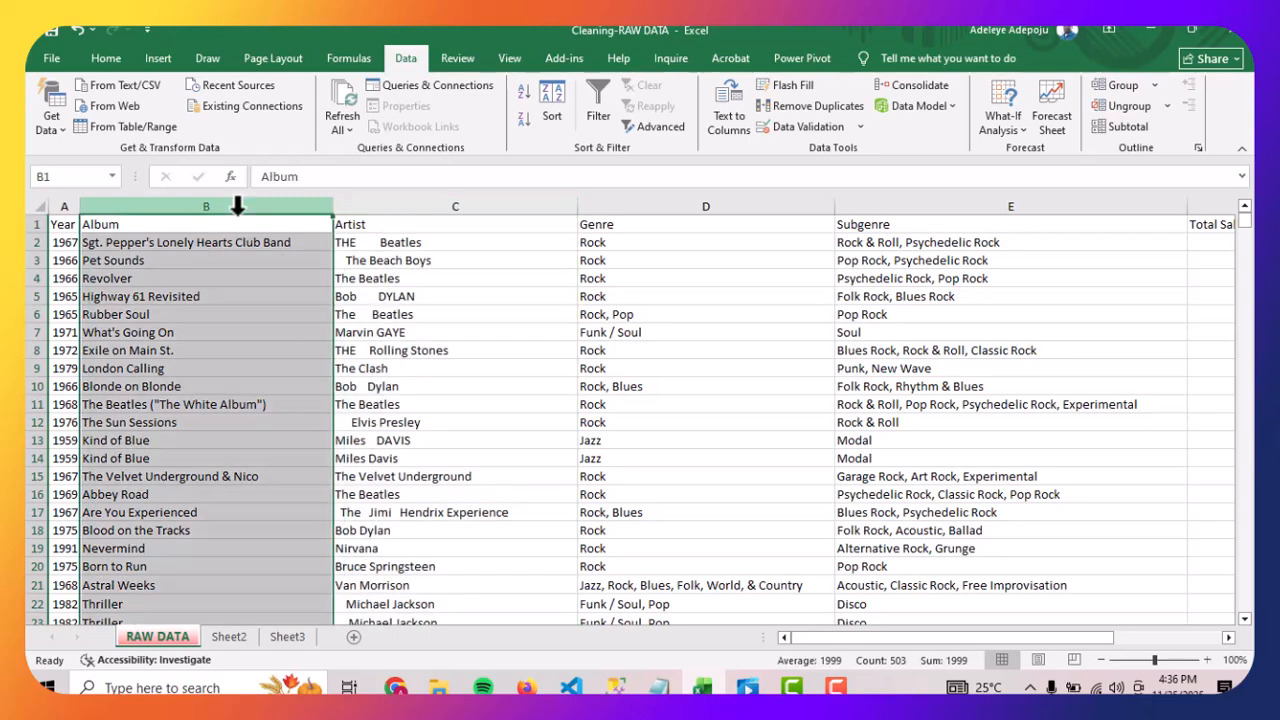
{"action": "left_click_drag", "start_coordinate": [80, 205], "coordinate": [118, 205]}
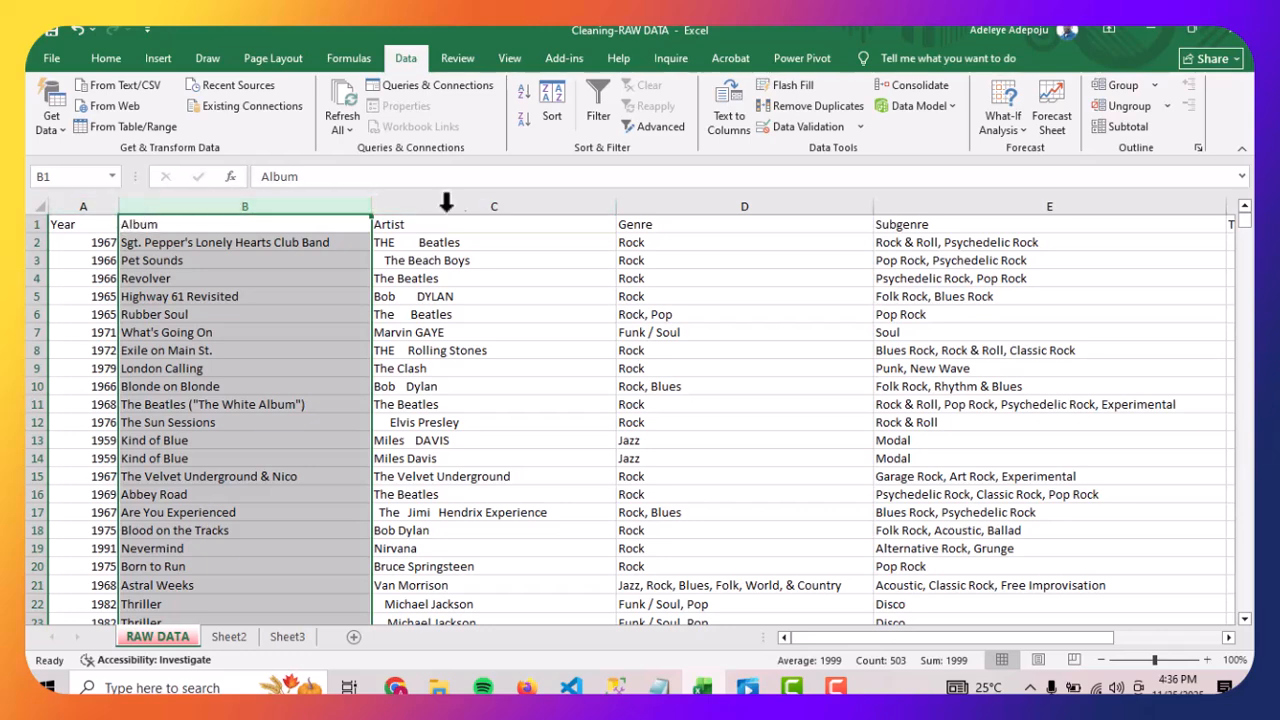
Examine the Artist column for extra spaces and inconsistent capitalization in the names.
{"action": "left_click", "coordinate": [487, 210]}
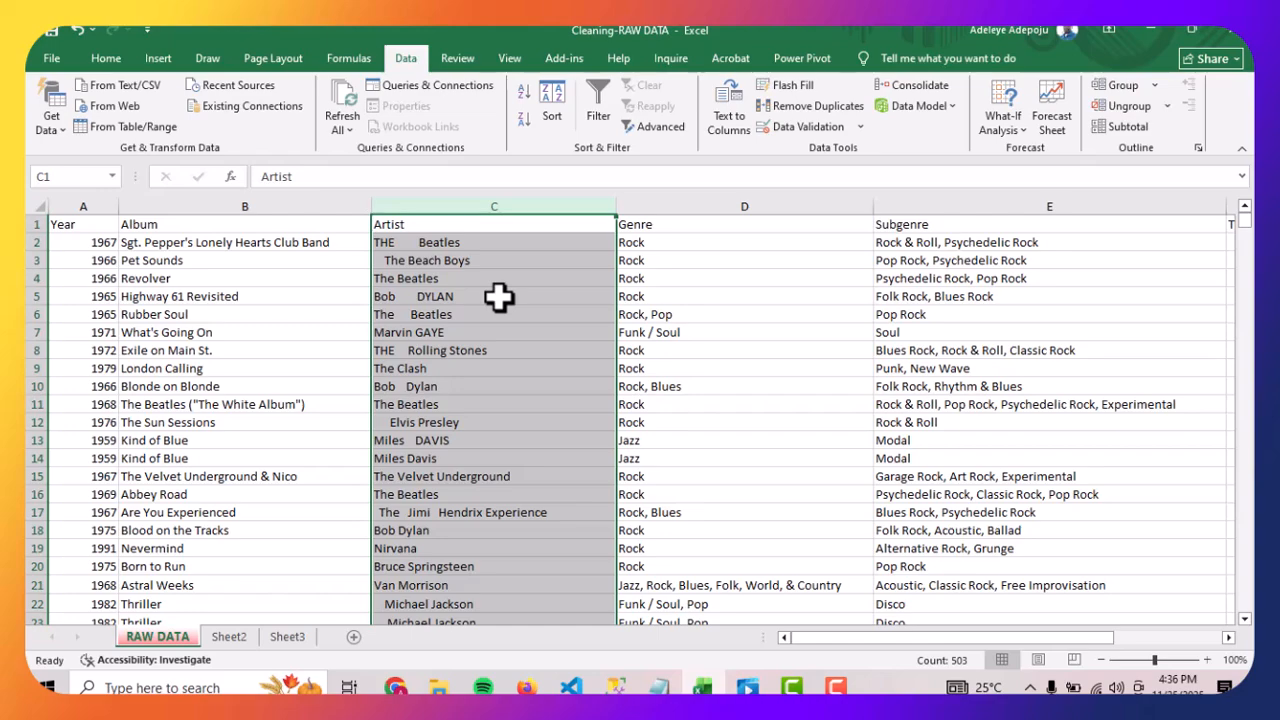
{"action": "scroll", "coordinate": [498, 296], "scroll_direction": "down", "scroll_amount": 2}
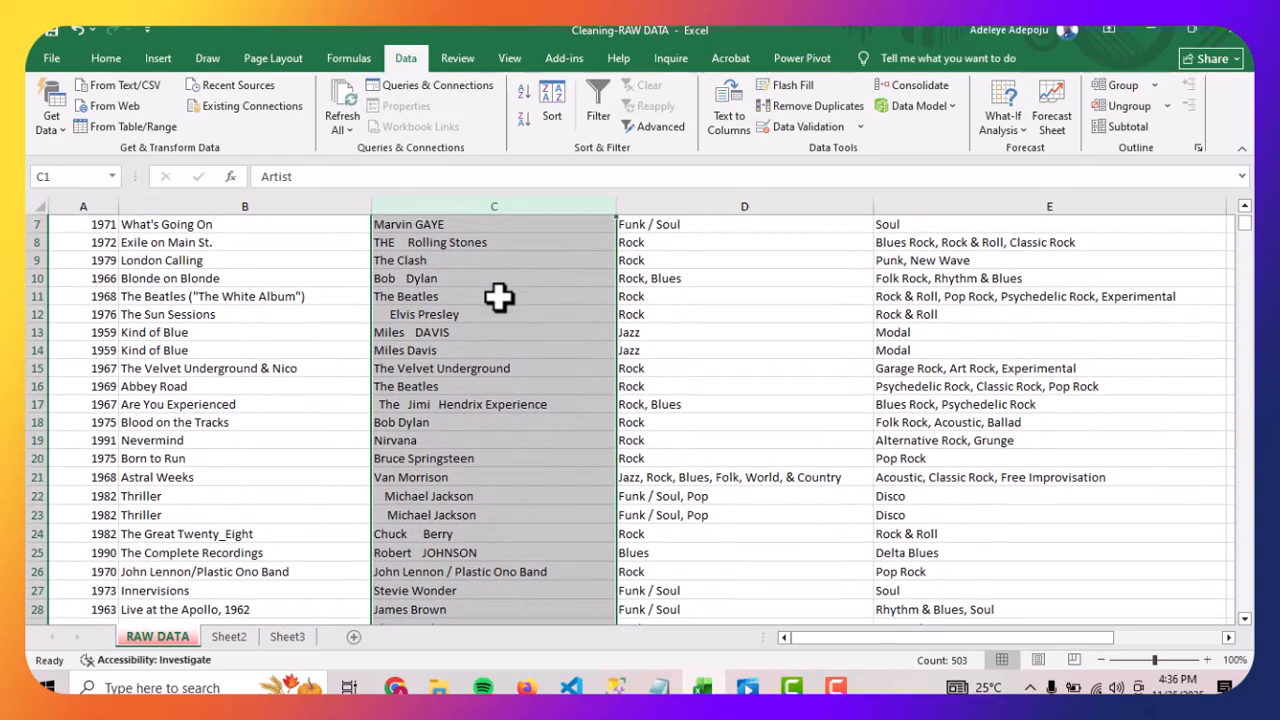
{"action": "scroll", "coordinate": [498, 296], "scroll_direction": "down", "scroll_amount": 2}
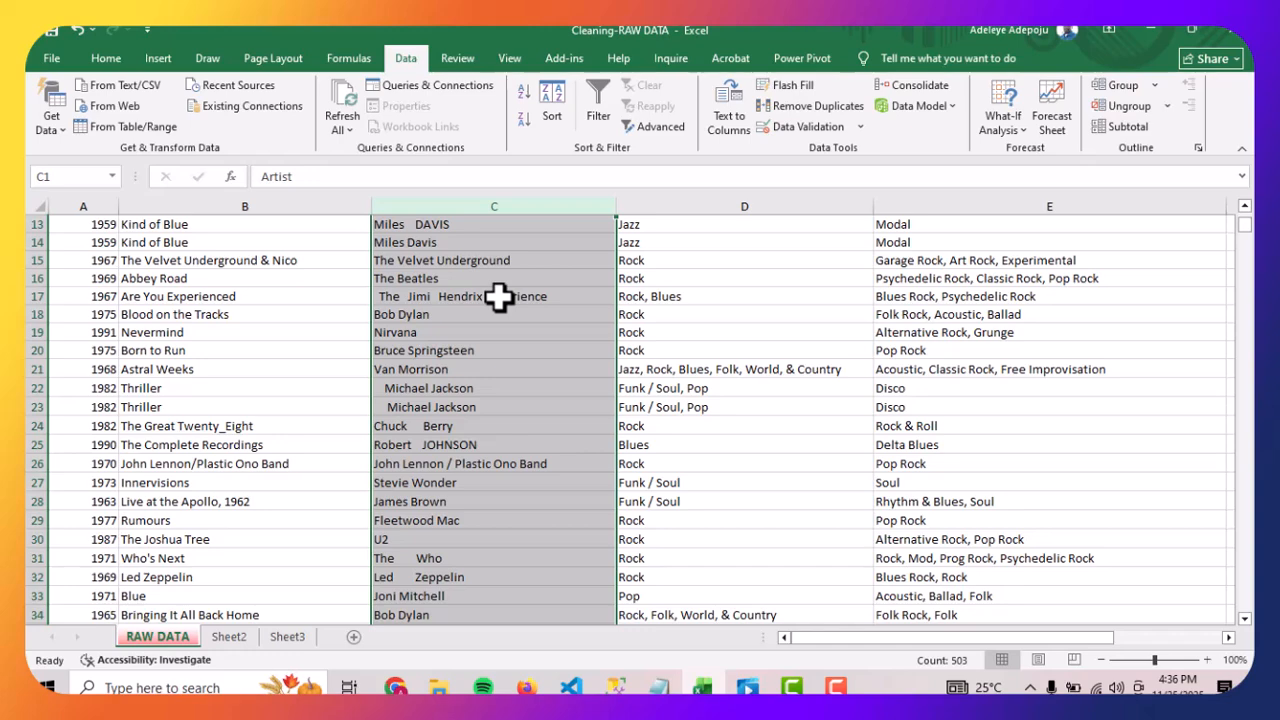
{"action": "scroll", "coordinate": [498, 296], "scroll_direction": "down", "scroll_amount": 3}
{"action": "scroll", "coordinate": [450, 284], "scroll_direction": "up", "scroll_amount": 1}
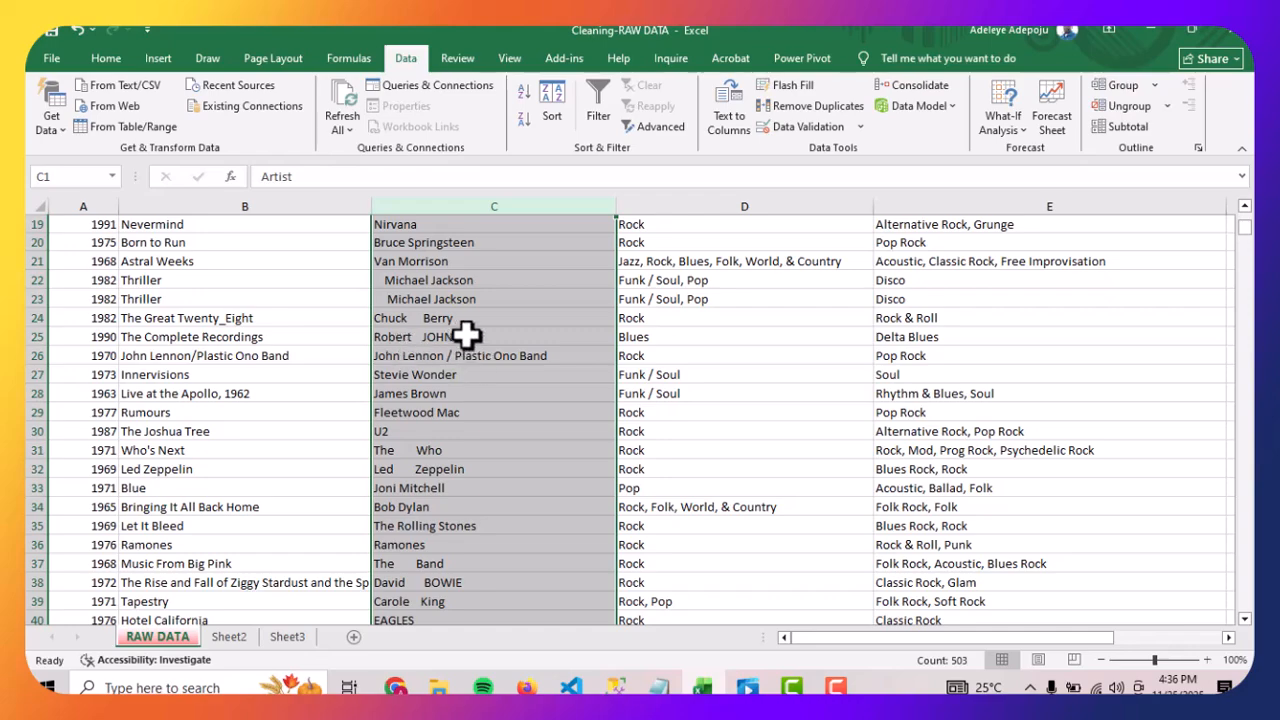
{"action": "scroll", "coordinate": [494, 391], "scroll_direction": "up", "scroll_amount": 1}
{"action": "scroll", "coordinate": [497, 392], "scroll_direction": "down", "scroll_amount": 1}
{"action": "scroll", "coordinate": [497, 392], "scroll_direction": "down", "scroll_amount": 7}
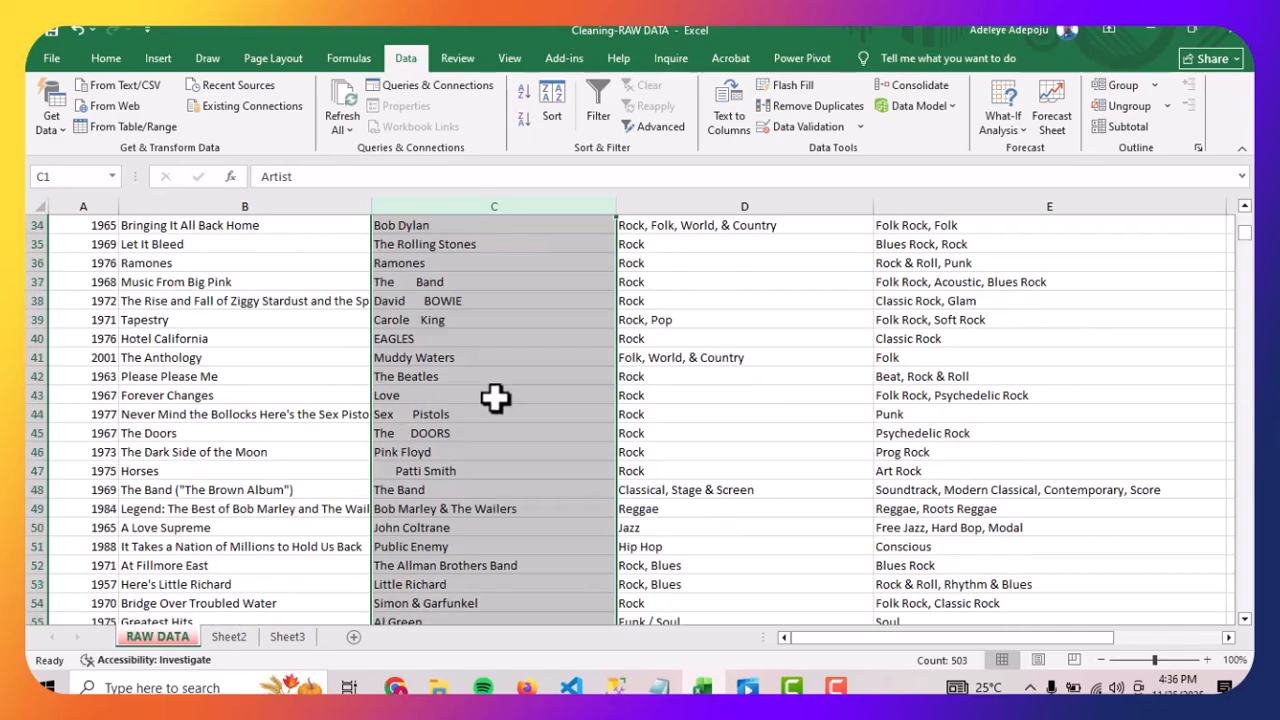
{"action": "scroll", "coordinate": [494, 400], "scroll_direction": "down", "scroll_amount": 14}
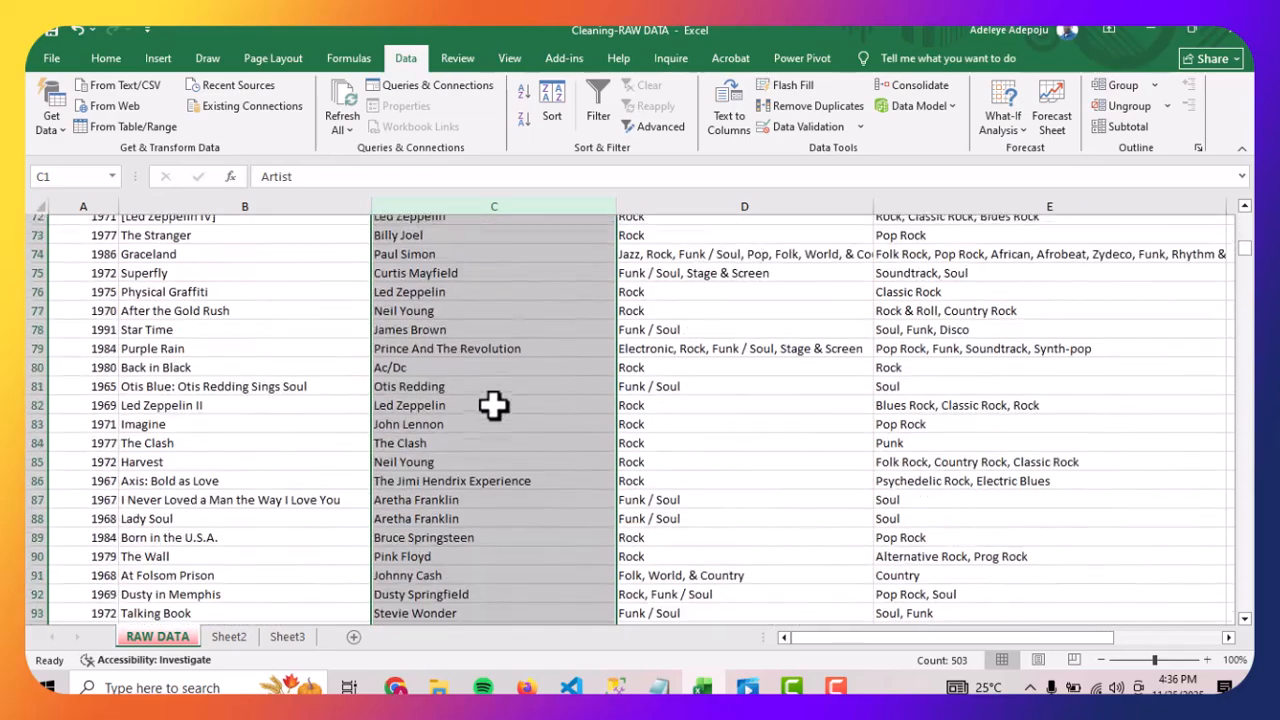
{"action": "scroll", "coordinate": [494, 404], "scroll_direction": "down", "scroll_amount": 20}
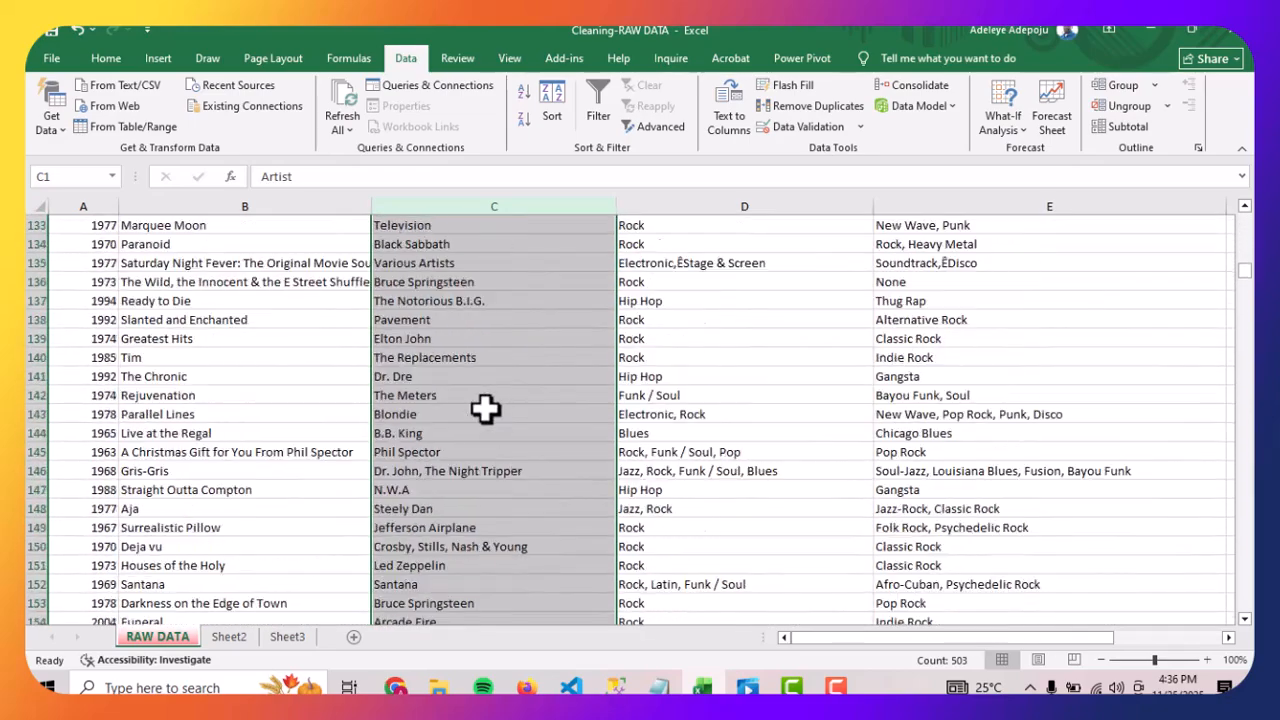
{"action": "scroll", "coordinate": [485, 410], "scroll_direction": "down", "scroll_amount": 4}
{"action": "scroll", "coordinate": [490, 400], "scroll_direction": "up", "scroll_amount": 20}
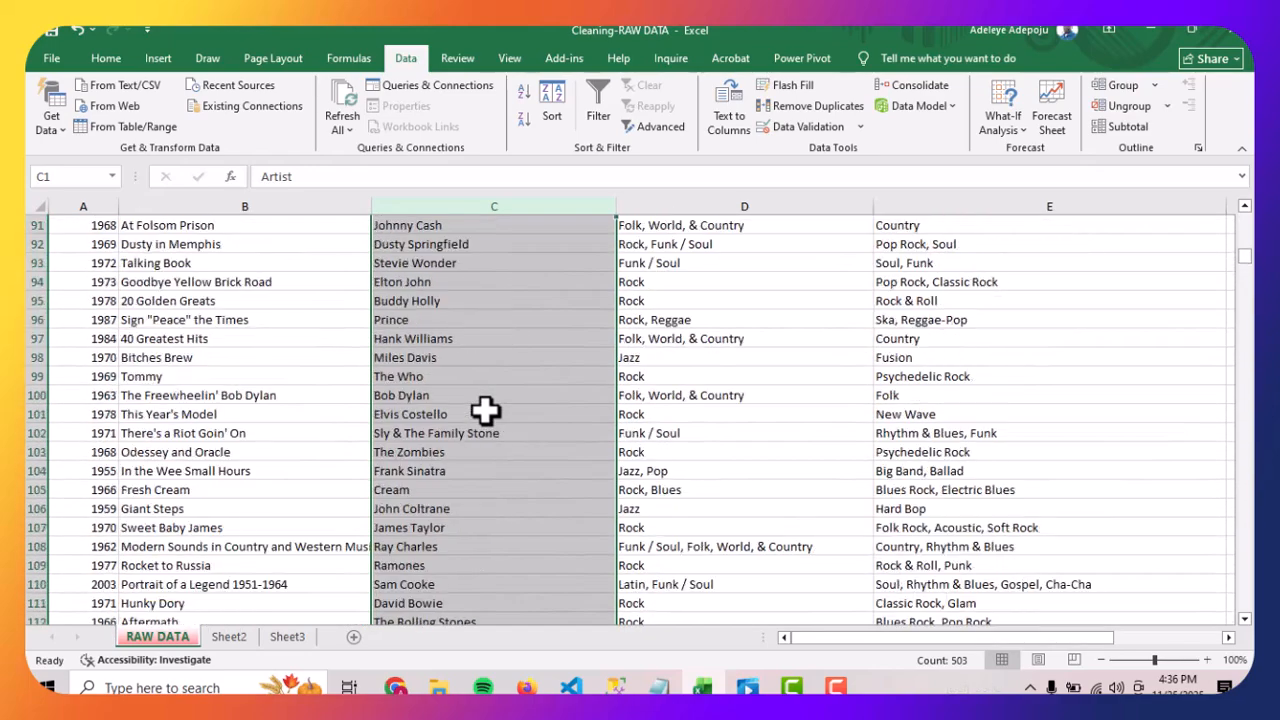
{"action": "scroll", "coordinate": [493, 390], "scroll_direction": "up", "scroll_amount": 20}
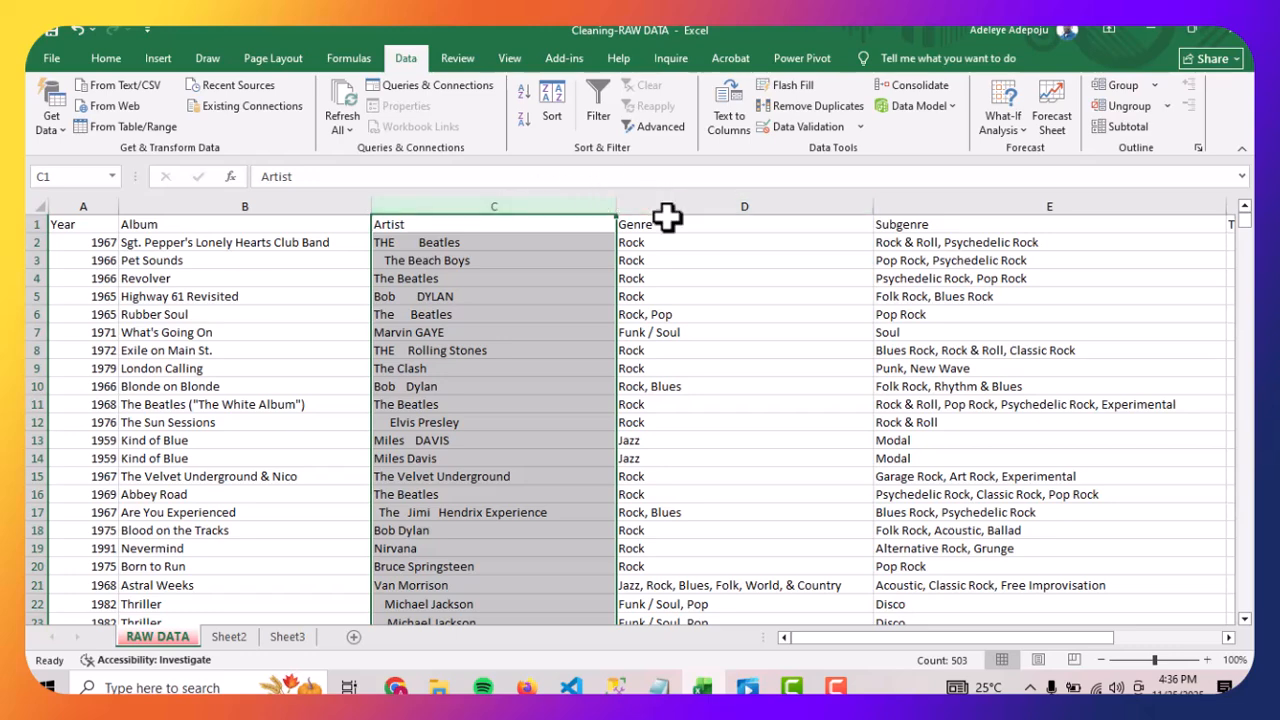
Insert a blank column between the Artist and Genre columns.
{"action": "left_click", "coordinate": [741, 204]}
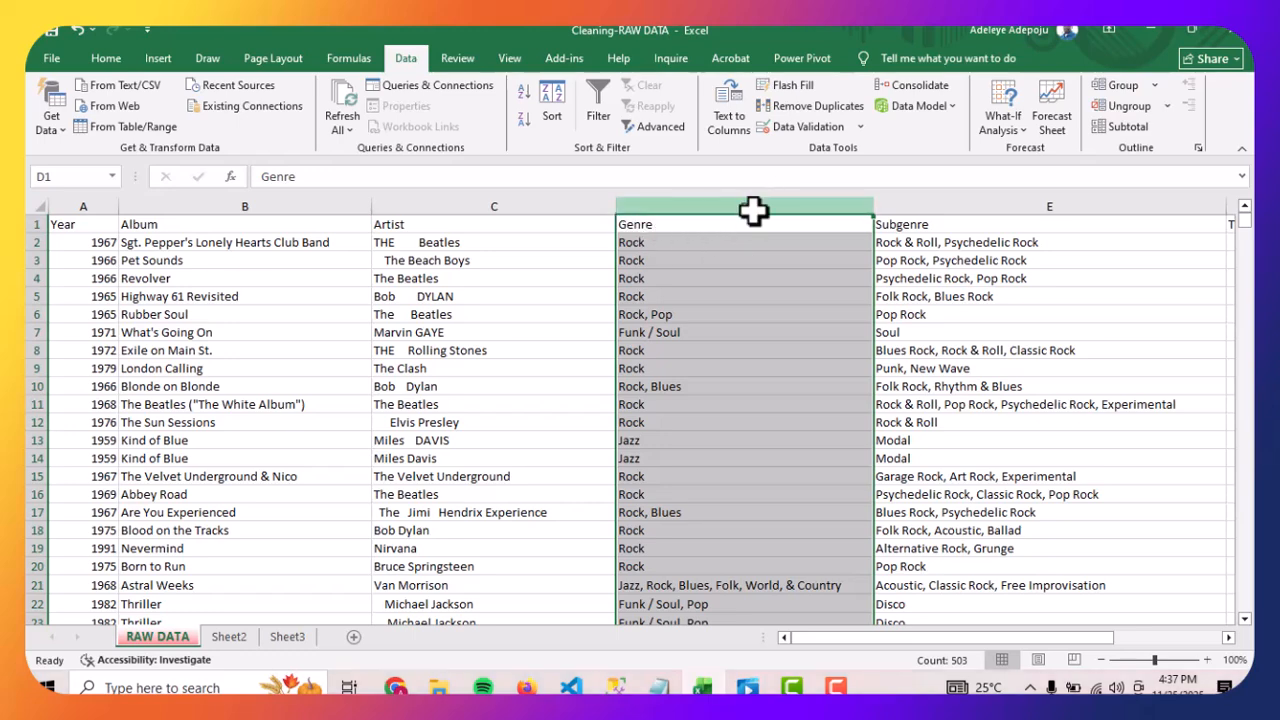
{"action": "right_click", "coordinate": [757, 201]}
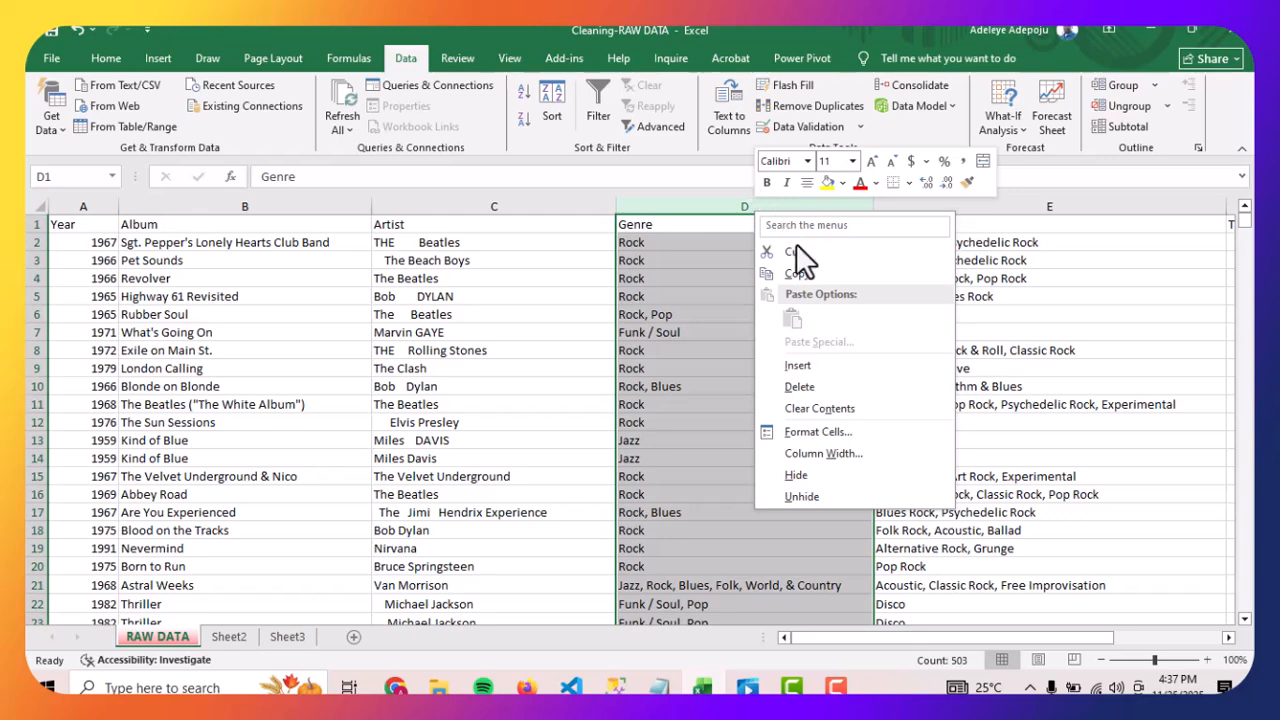
{"action": "left_click", "coordinate": [803, 366]}
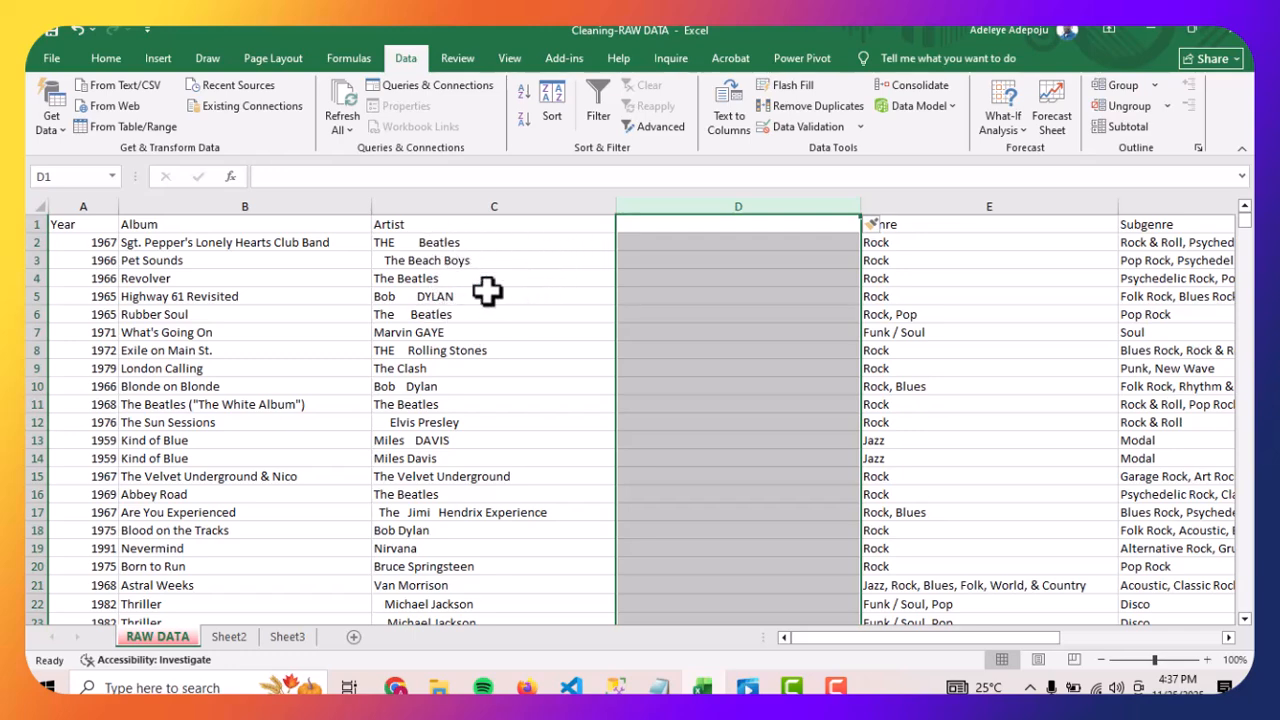
Insert the TRIM text function in cell D2 with C2 as its text argument.
{"action": "left_click", "coordinate": [661, 241]}
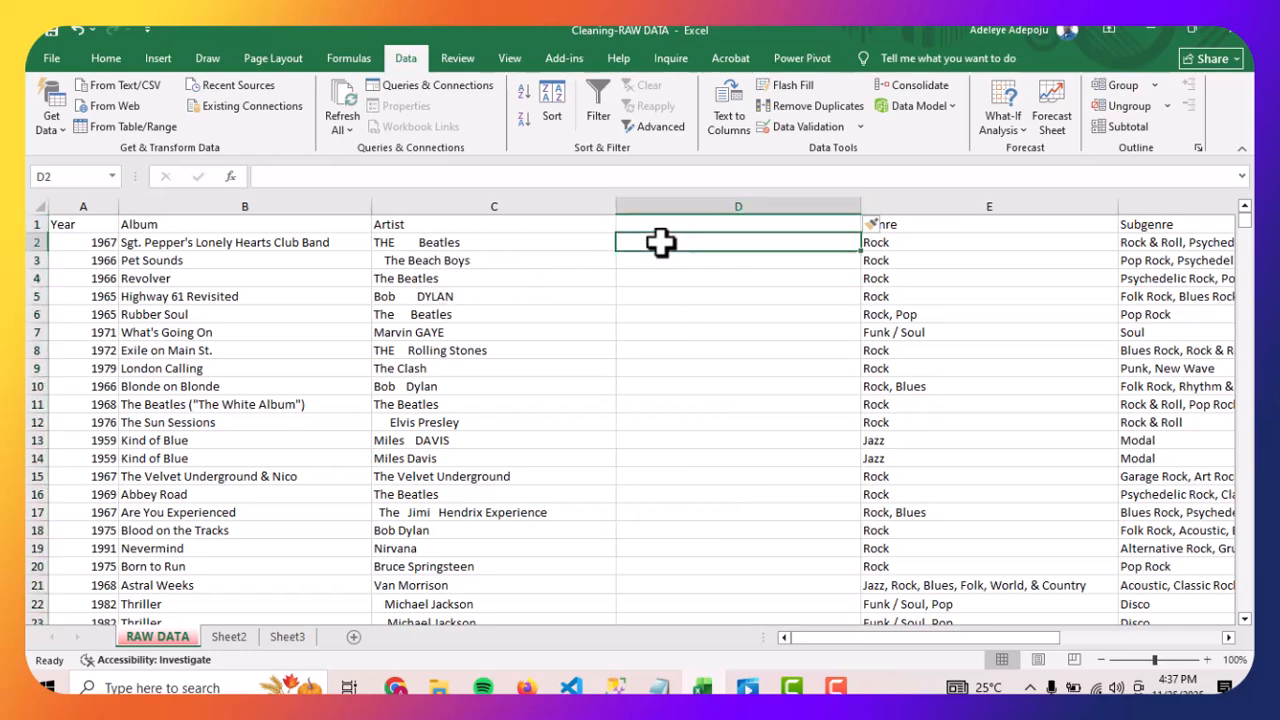
{"action": "left_click", "coordinate": [346, 59]}
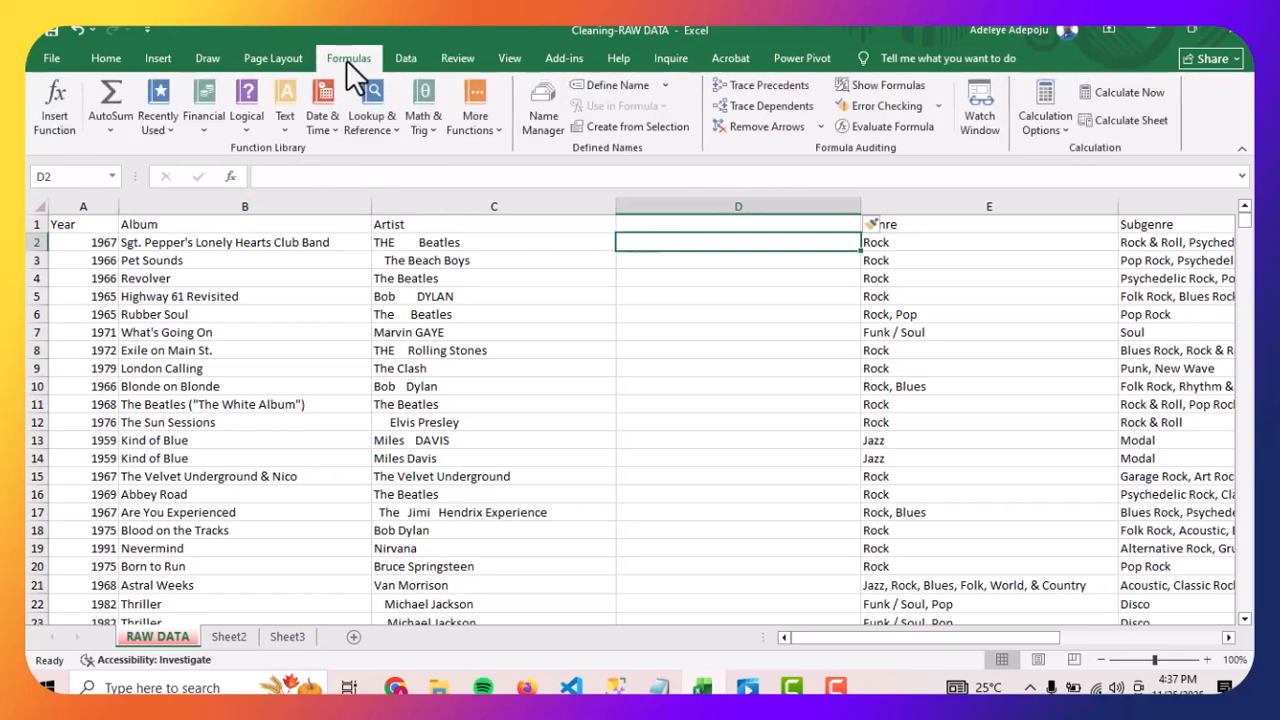
{"action": "left_click", "coordinate": [287, 127]}
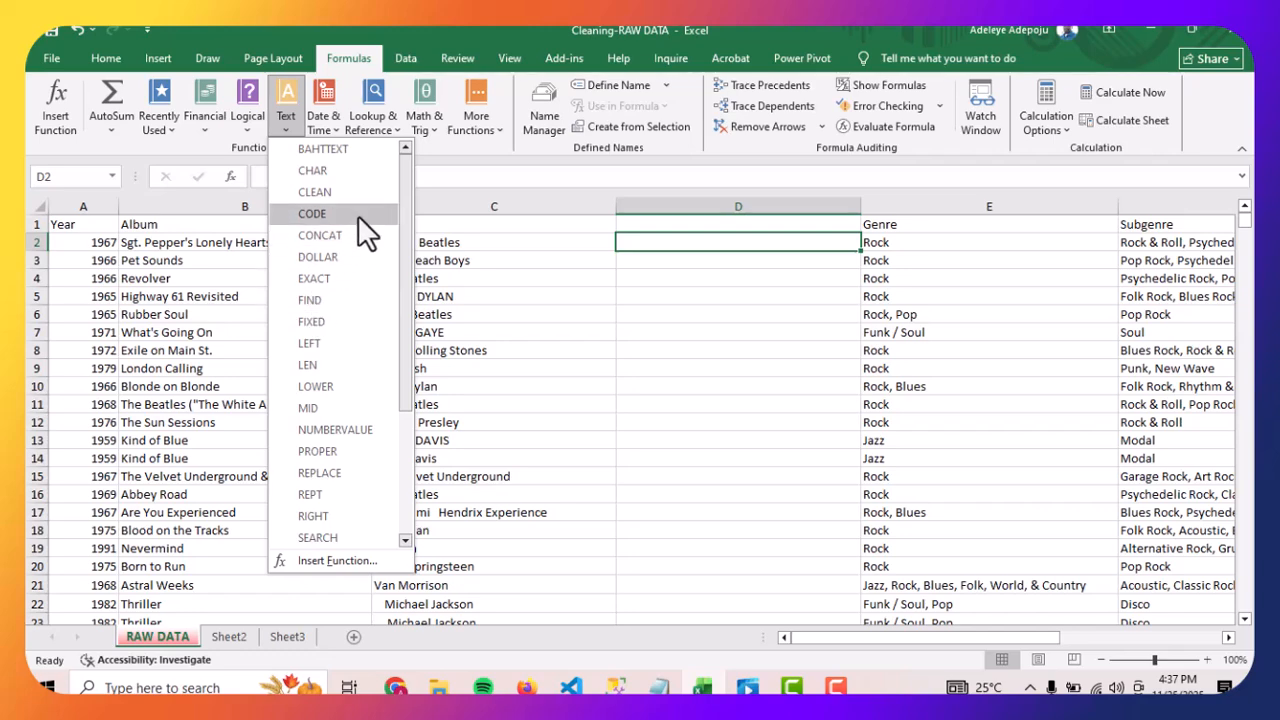
{"action": "scroll", "coordinate": [356, 303], "scroll_direction": "down", "scroll_amount": 4}
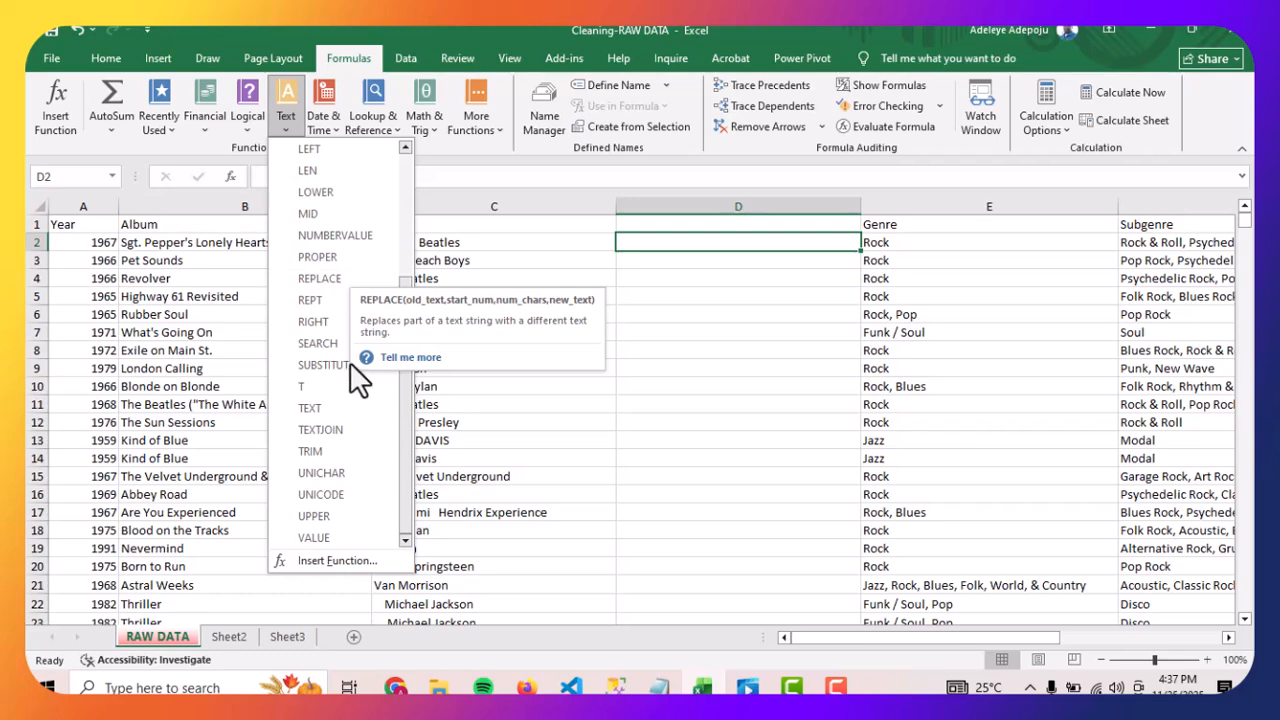
{"action": "left_click", "coordinate": [337, 453]}
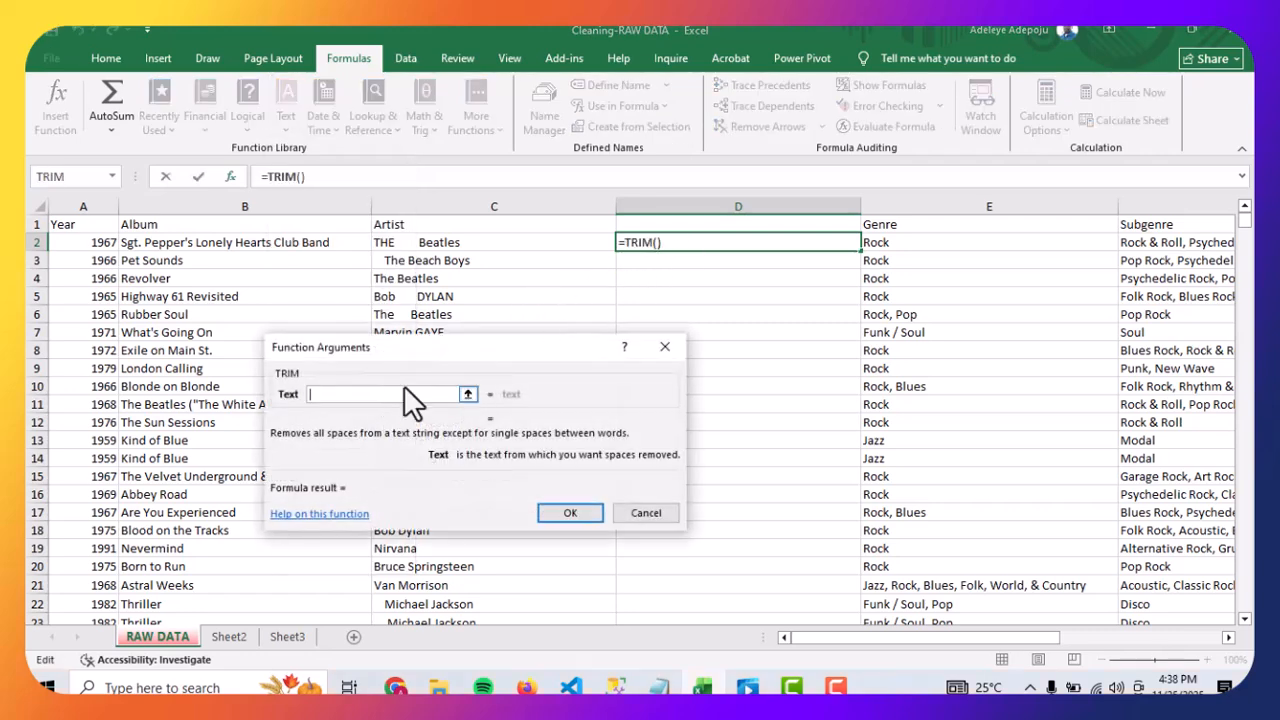
{"action": "left_click", "coordinate": [445, 244]}
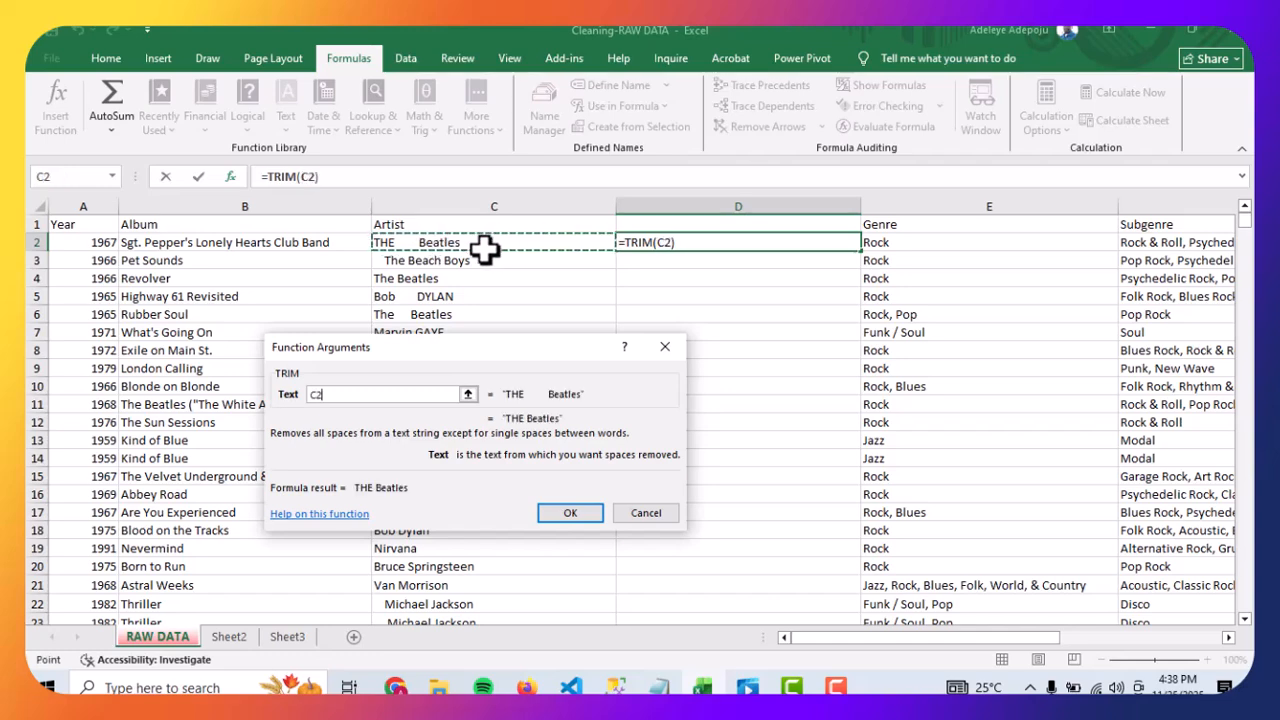
{"action": "left_click", "coordinate": [570, 514]}
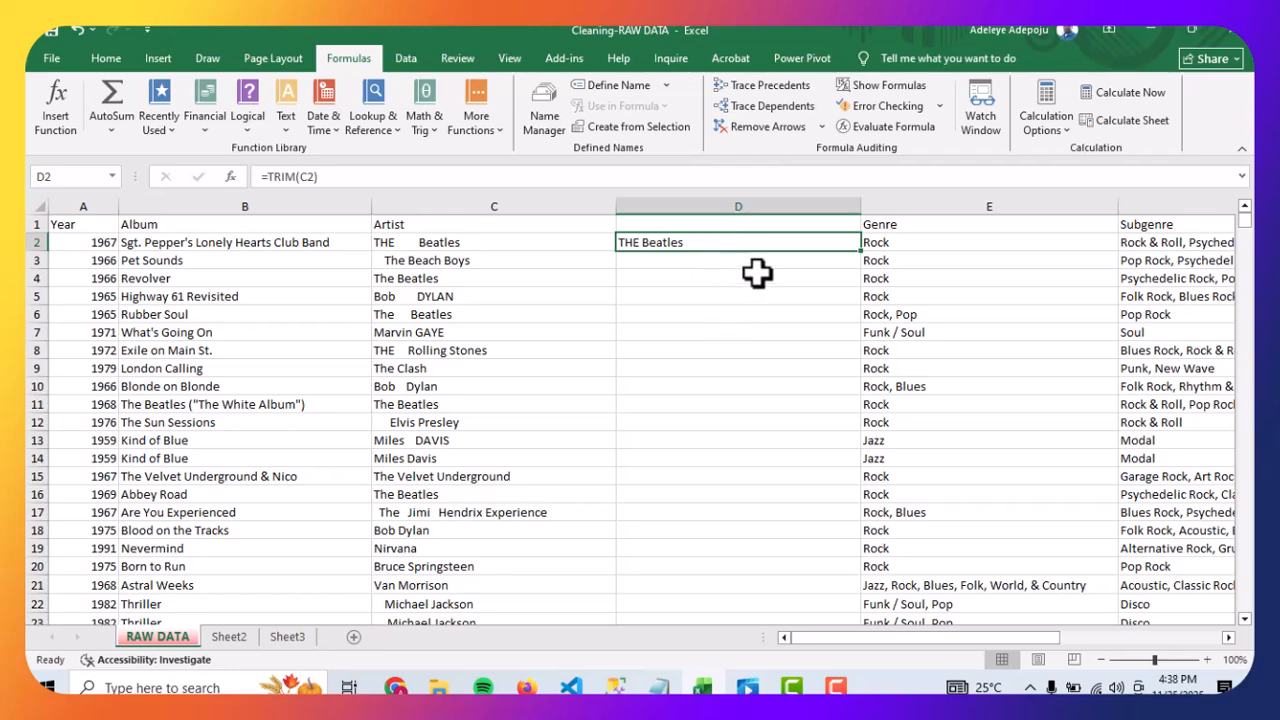
Fill the TRIM formula from D2 down column D for all records and check the trimmed artist names.
{"action": "double_click", "coordinate": [860, 250]}
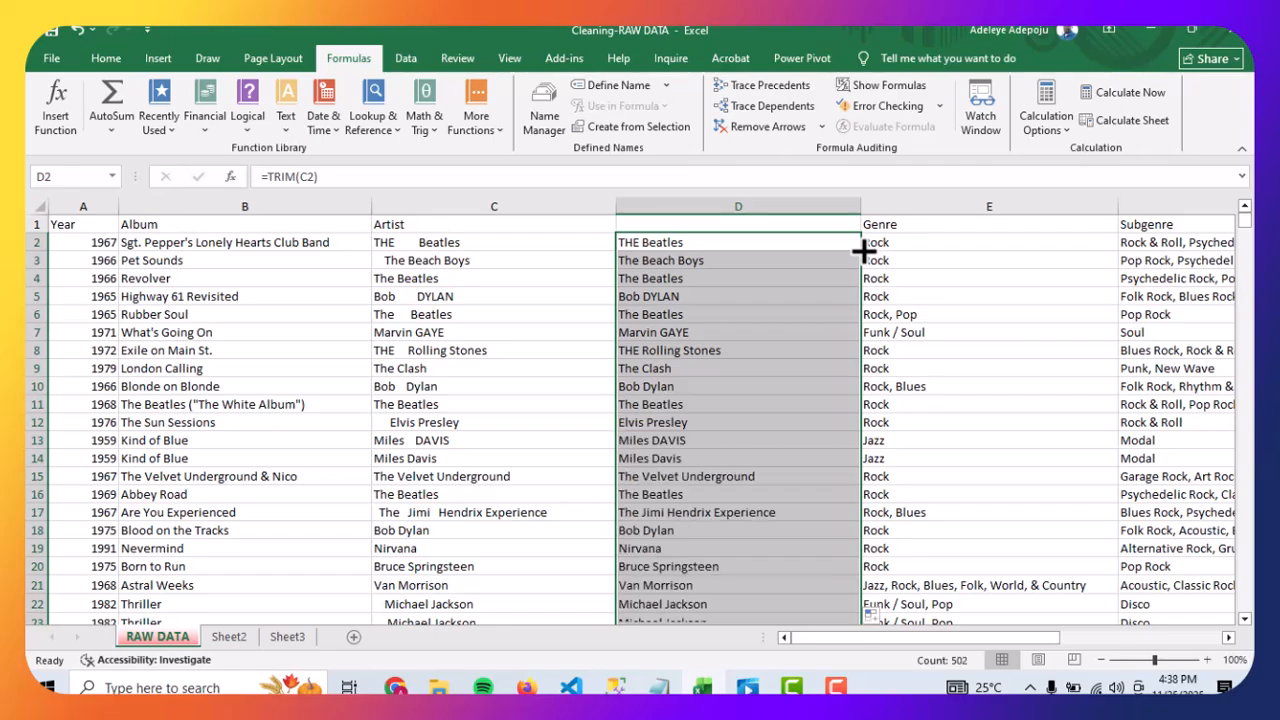
{"action": "scroll", "coordinate": [730, 345], "scroll_direction": "down", "scroll_amount": 6}
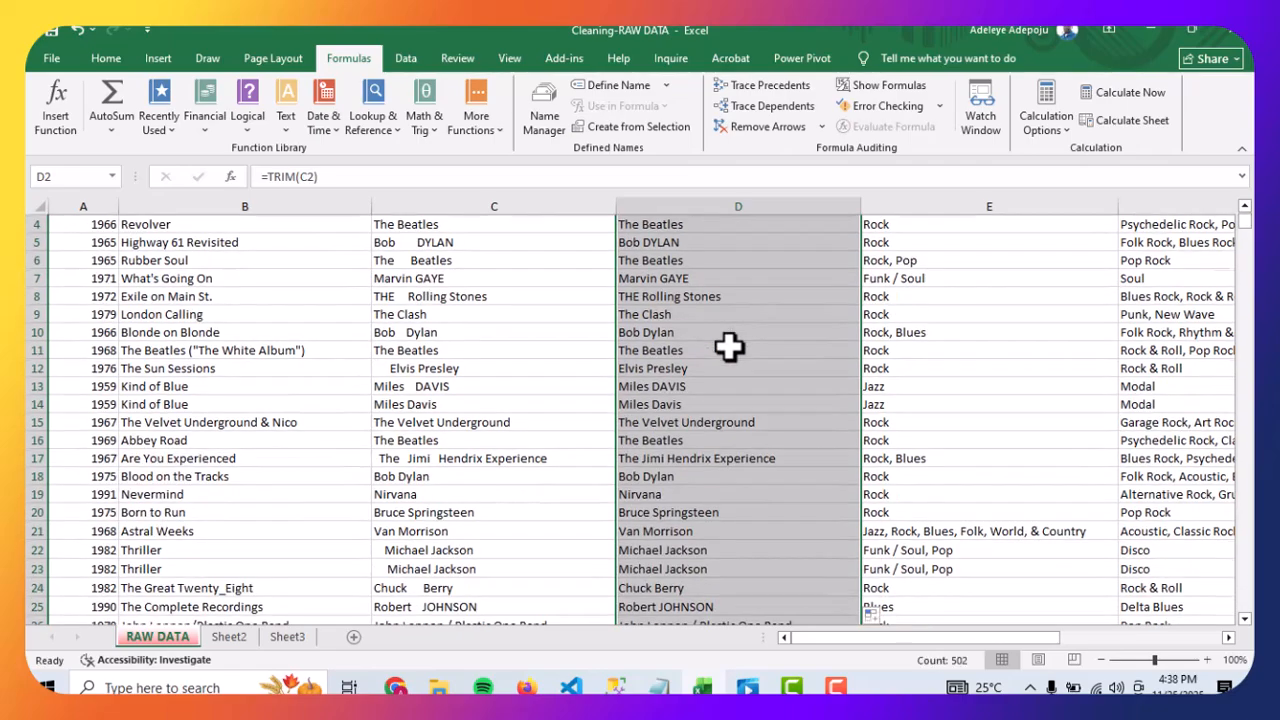
{"action": "scroll", "coordinate": [727, 348], "scroll_direction": "down", "scroll_amount": 20}
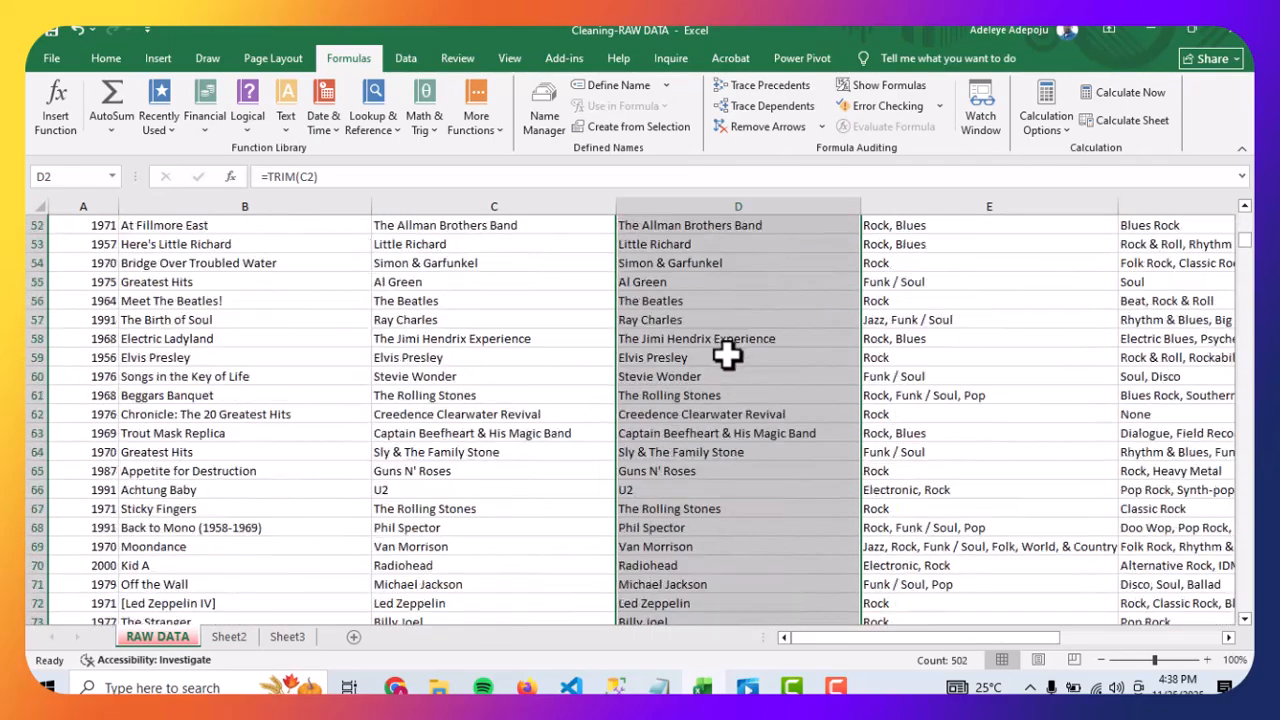
{"action": "scroll", "coordinate": [735, 388], "scroll_direction": "down", "scroll_amount": 20}
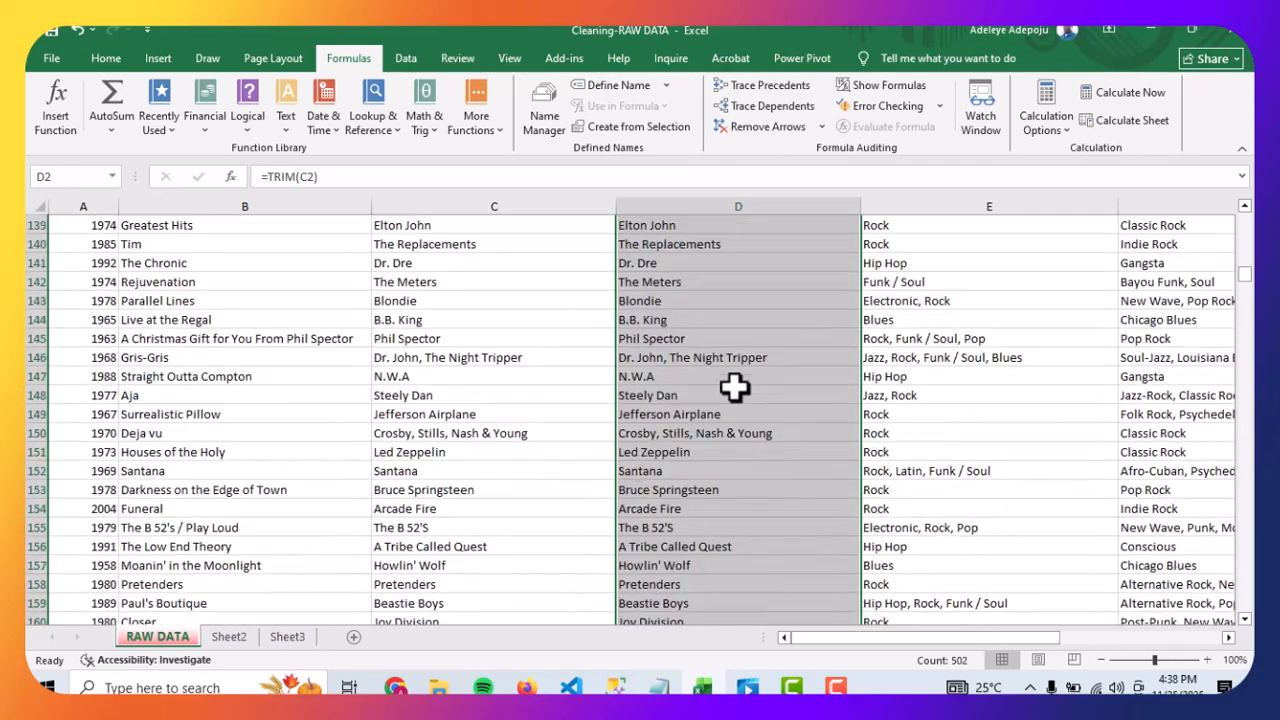
Look through the trimmed artist names in column D against the originals for leftover extra spaces and inconsistent capitalization.
{"action": "scroll", "coordinate": [725, 398], "scroll_direction": "down", "scroll_amount": 20}
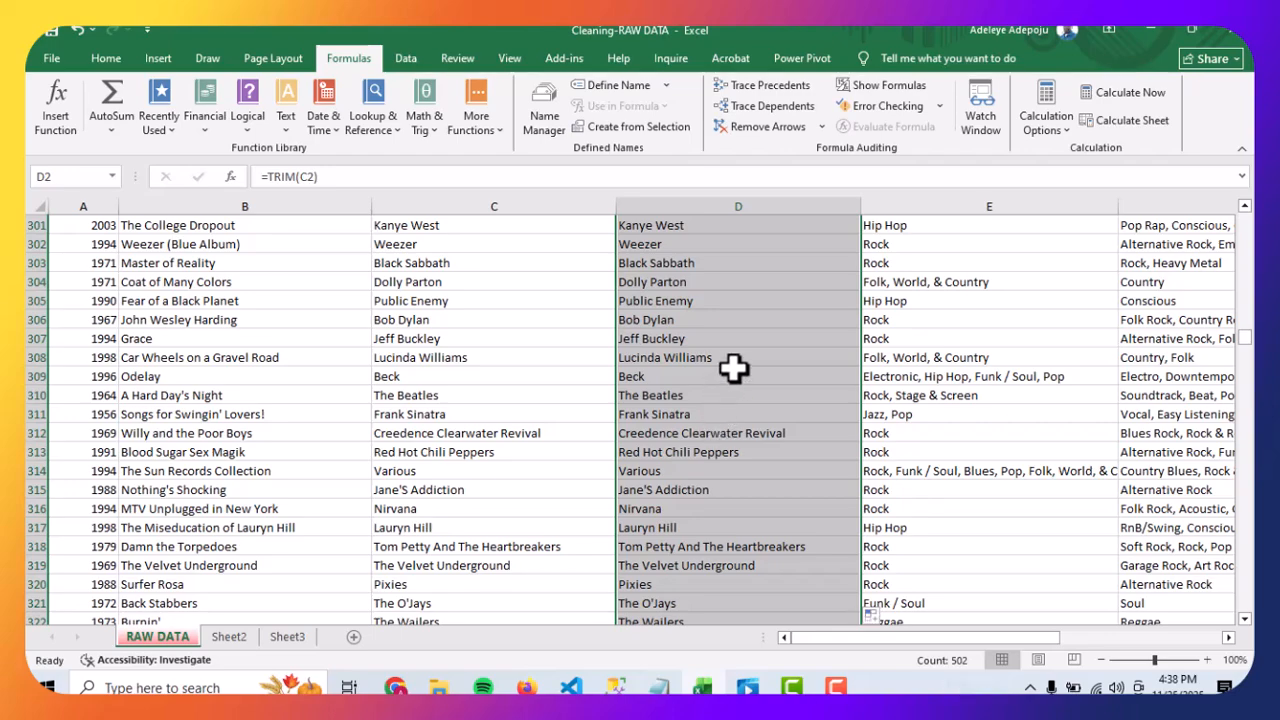
{"action": "scroll", "coordinate": [733, 369], "scroll_direction": "up", "scroll_amount": 20}
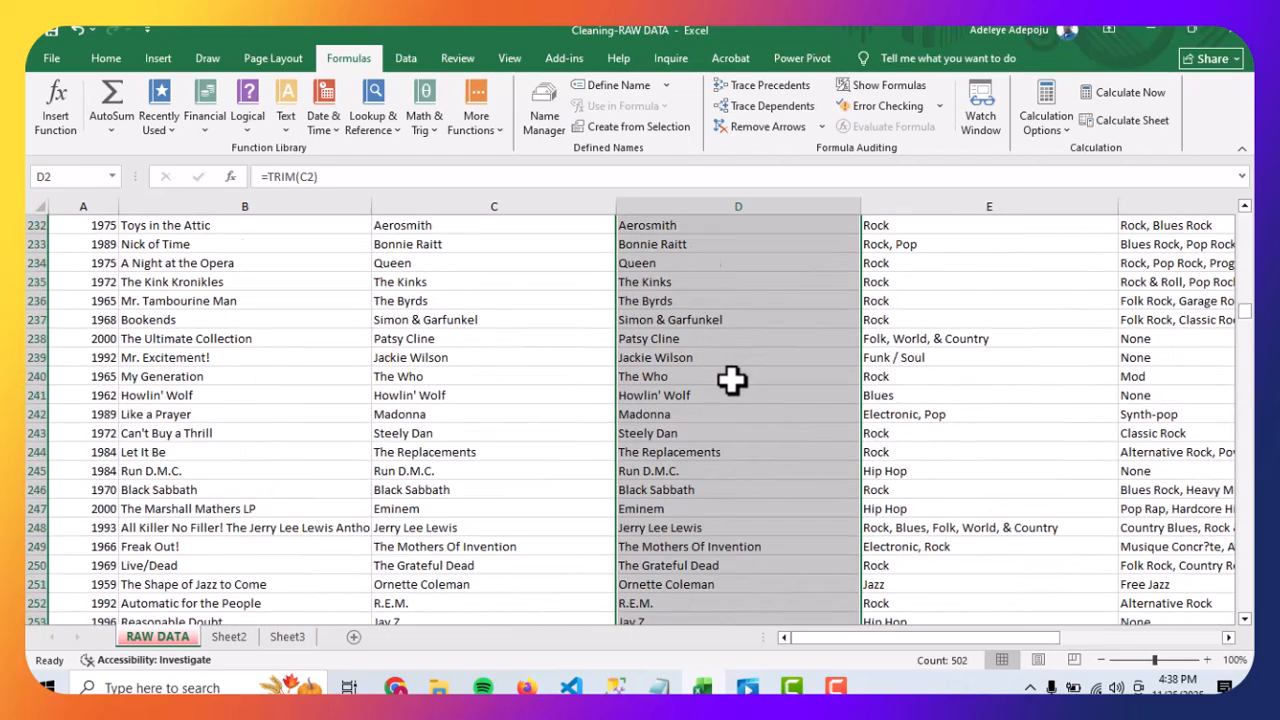
{"action": "scroll", "coordinate": [731, 379], "scroll_direction": "up", "scroll_amount": 12}
{"action": "scroll", "coordinate": [731, 379], "scroll_direction": "up", "scroll_amount": 17}
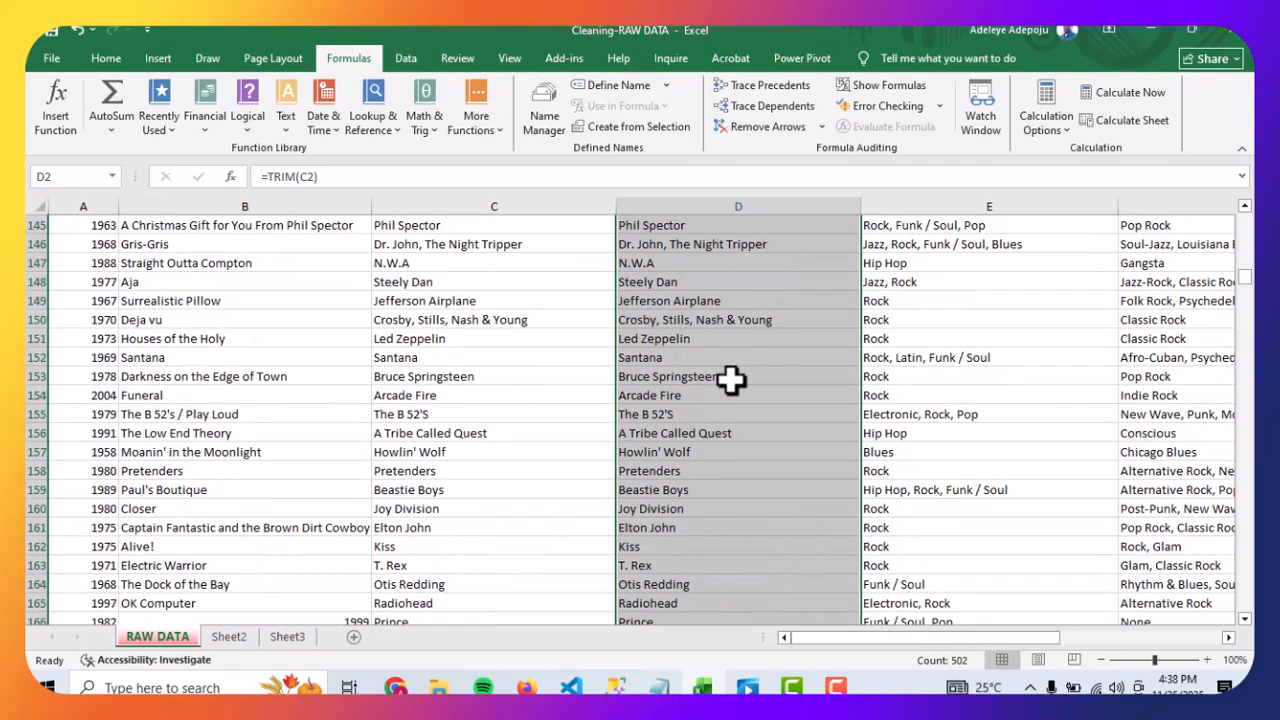
{"action": "scroll", "coordinate": [731, 379], "scroll_direction": "up", "scroll_amount": 20}
{"action": "scroll", "coordinate": [731, 379], "scroll_direction": "down", "scroll_amount": 5}
{"action": "scroll", "coordinate": [729, 385], "scroll_direction": "down", "scroll_amount": 8}
{"action": "scroll", "coordinate": [729, 389], "scroll_direction": "down", "scroll_amount": 20}
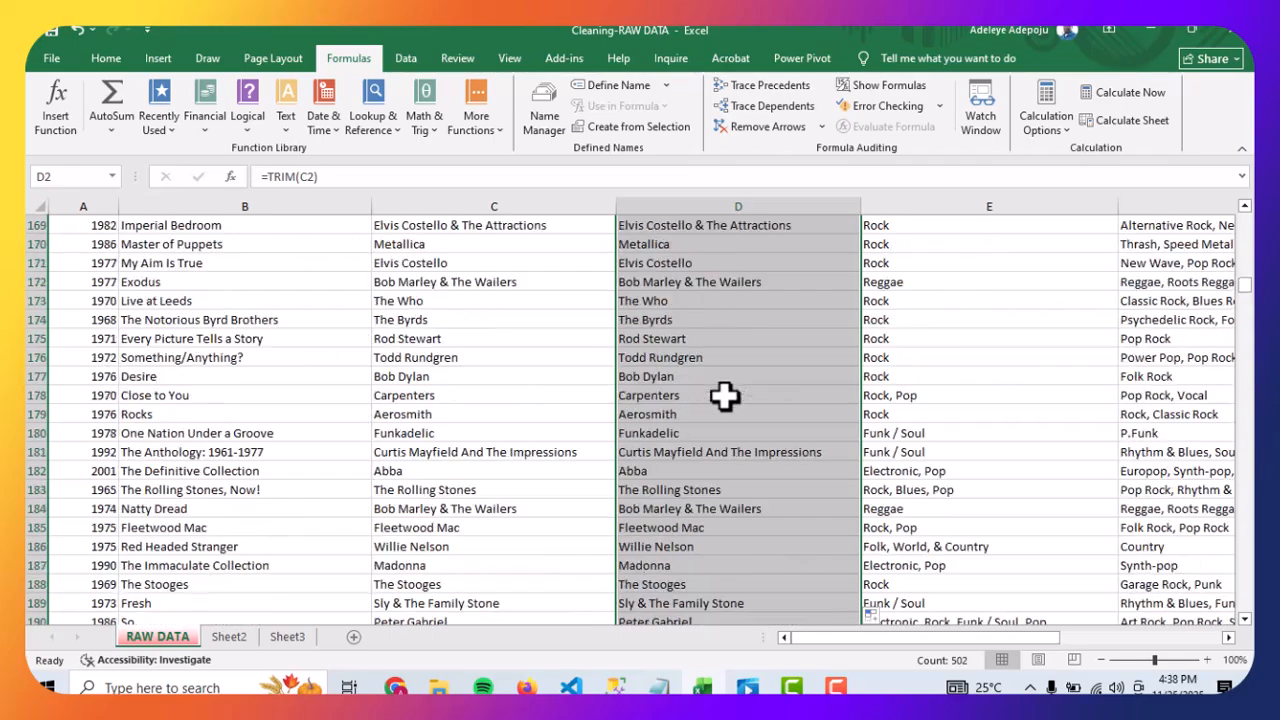
{"action": "scroll", "coordinate": [723, 397], "scroll_direction": "down", "scroll_amount": 9}
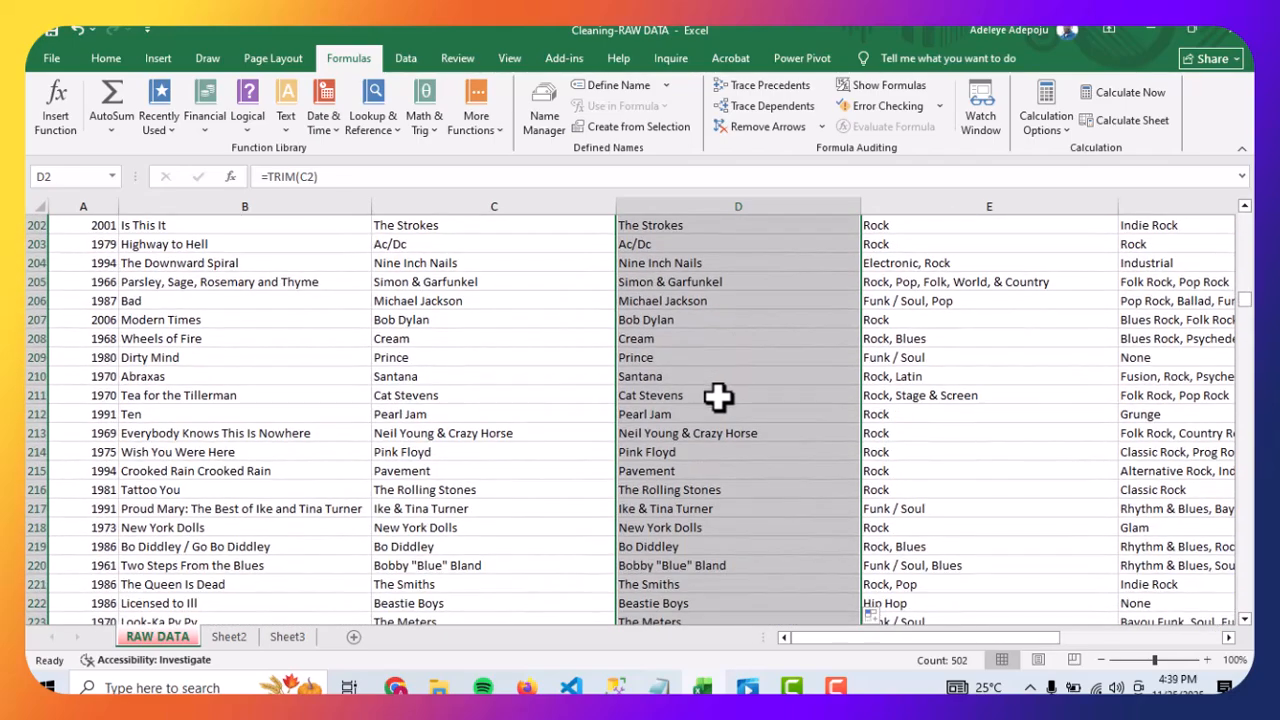
{"action": "scroll", "coordinate": [718, 397], "scroll_direction": "down", "scroll_amount": 8}
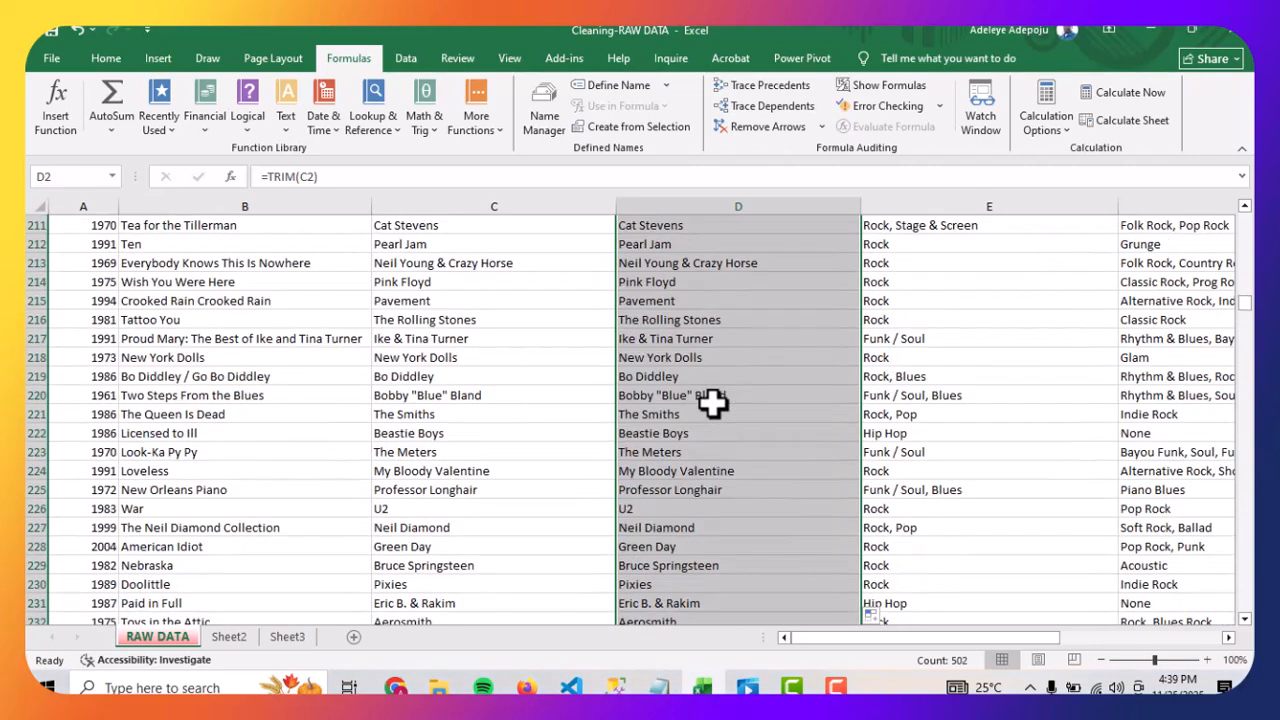
{"action": "scroll", "coordinate": [509, 452], "scroll_direction": "down", "scroll_amount": 4}
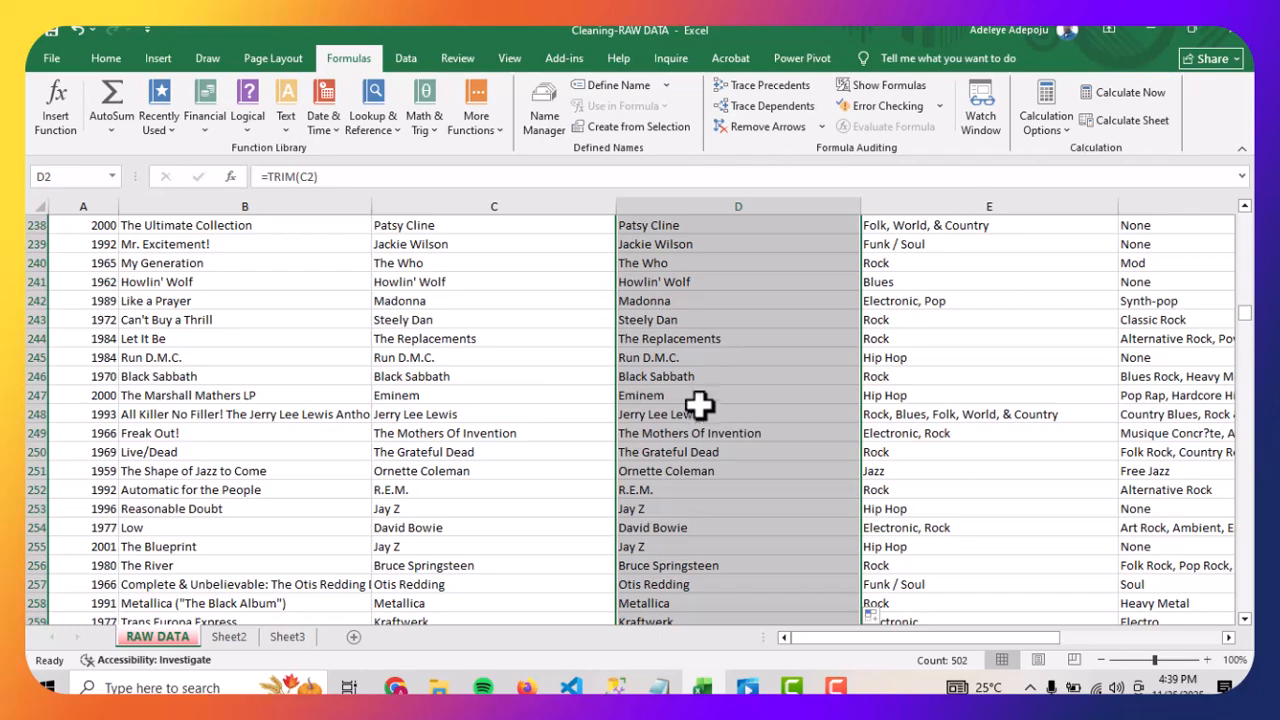
{"action": "scroll", "coordinate": [694, 417], "scroll_direction": "up", "scroll_amount": 9}
{"action": "scroll", "coordinate": [697, 418], "scroll_direction": "up", "scroll_amount": 20}
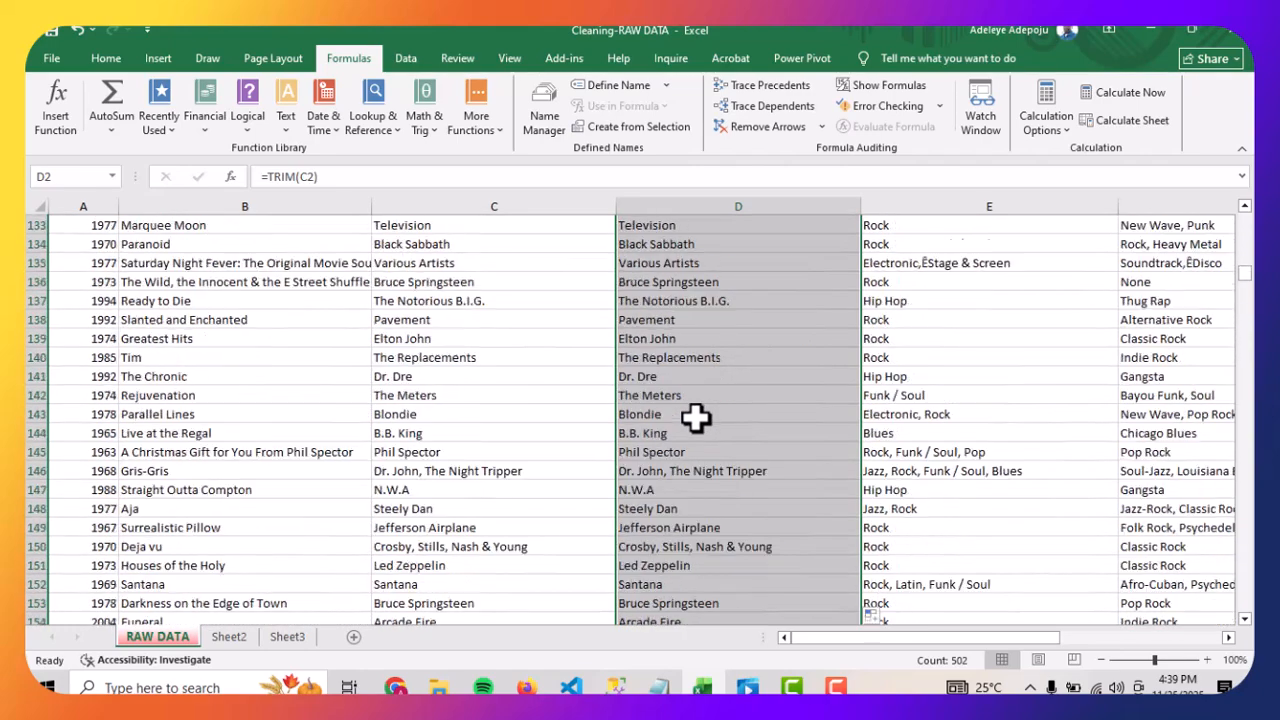
{"action": "scroll", "coordinate": [724, 362], "scroll_direction": "up", "scroll_amount": 20}
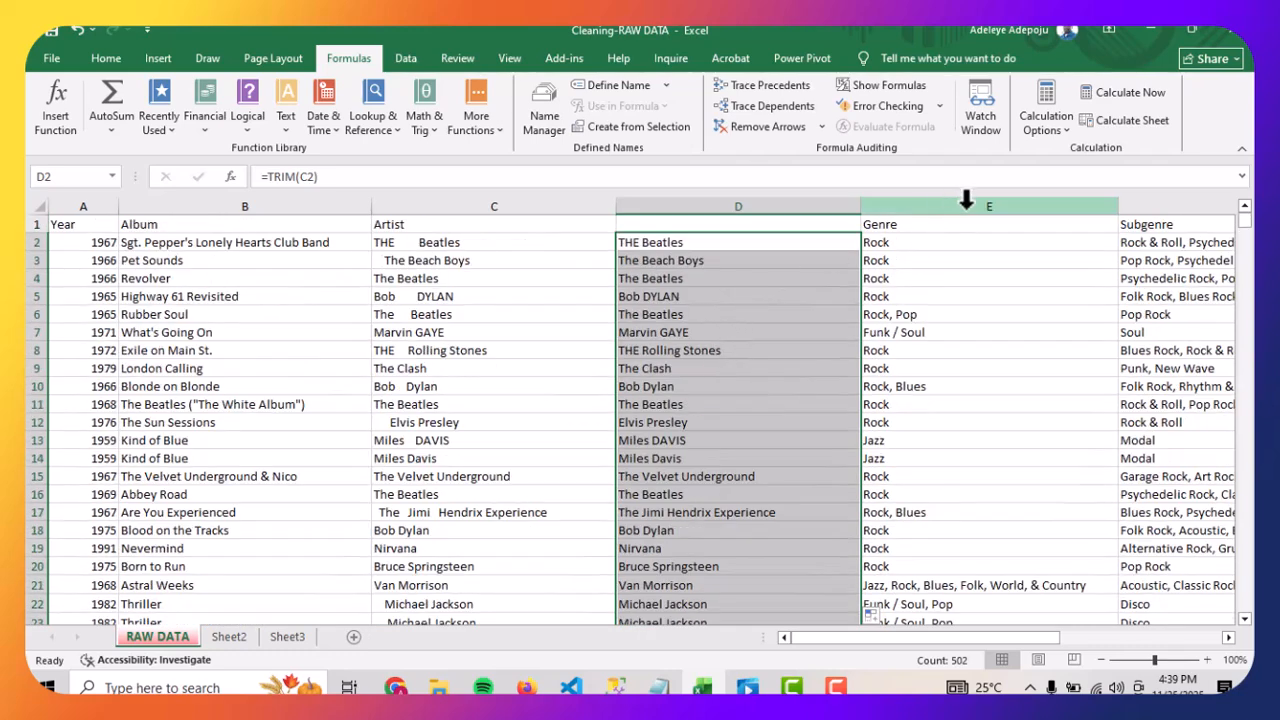
Insert a blank column between the trimmed artist names in column D and the Genre column.
{"action": "left_click_drag", "start_coordinate": [936, 636], "coordinate": [995, 638]}
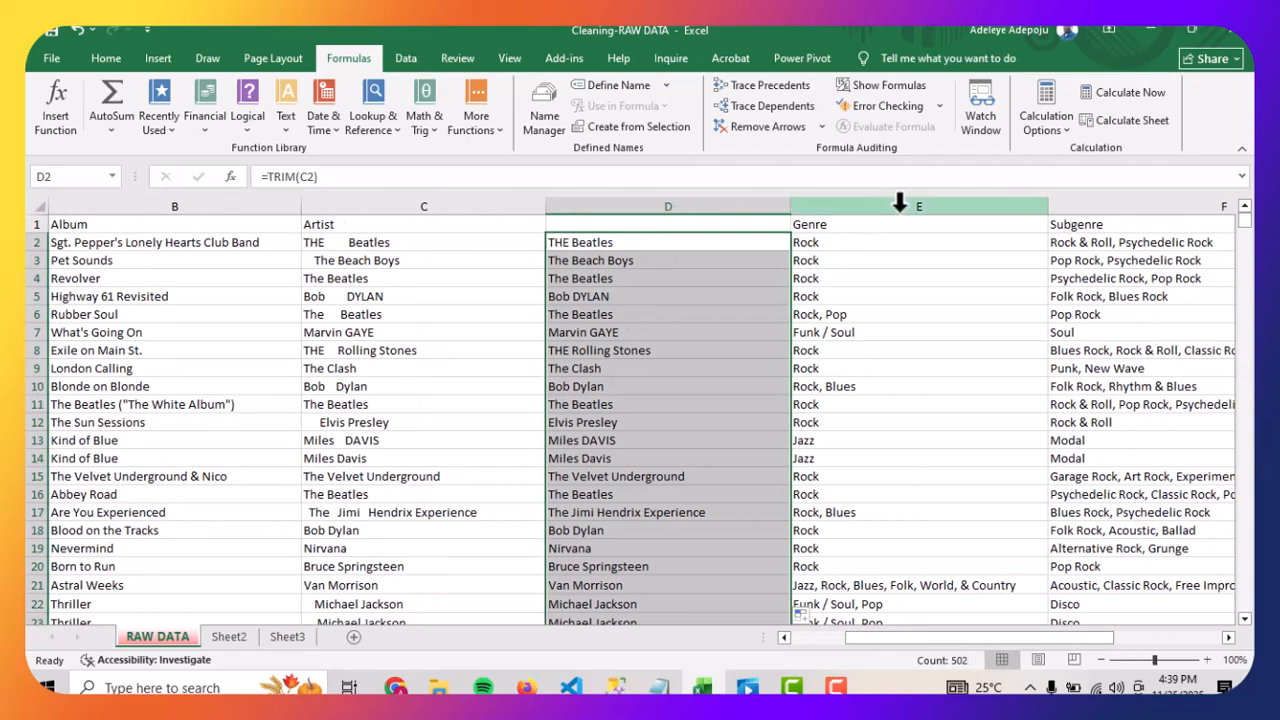
{"action": "left_click", "coordinate": [905, 205]}
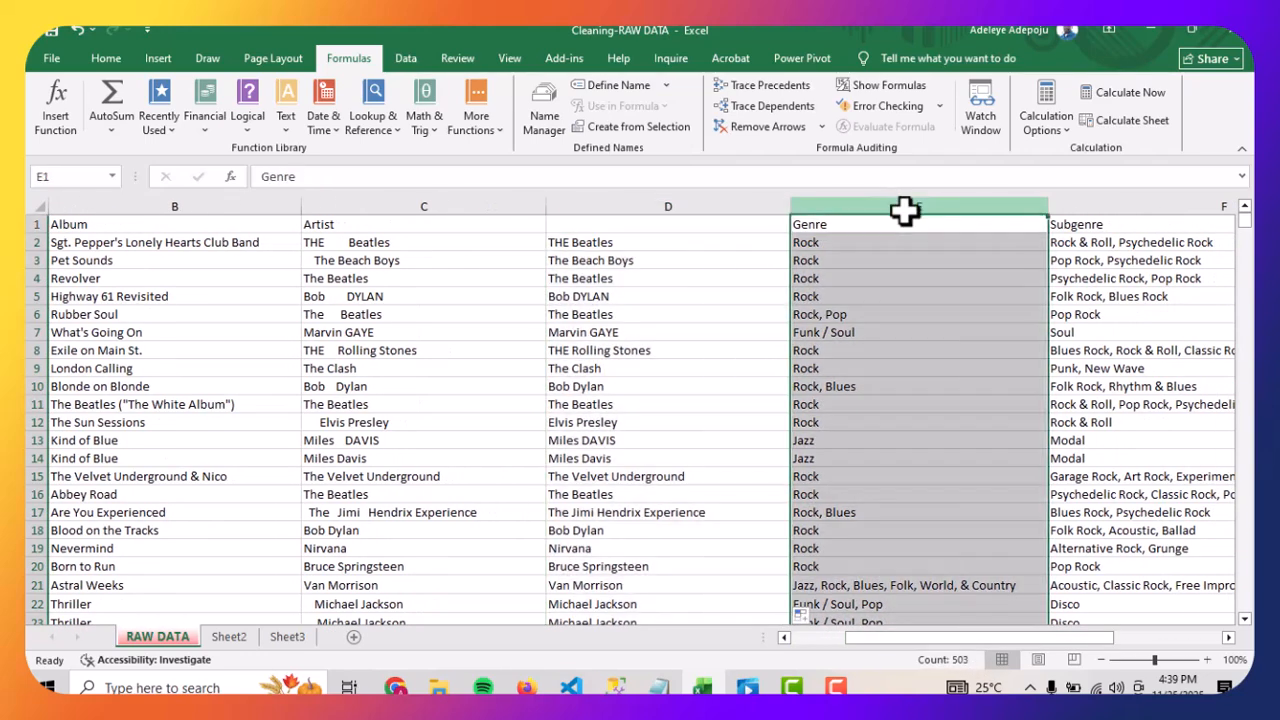
{"action": "right_click", "coordinate": [905, 204]}
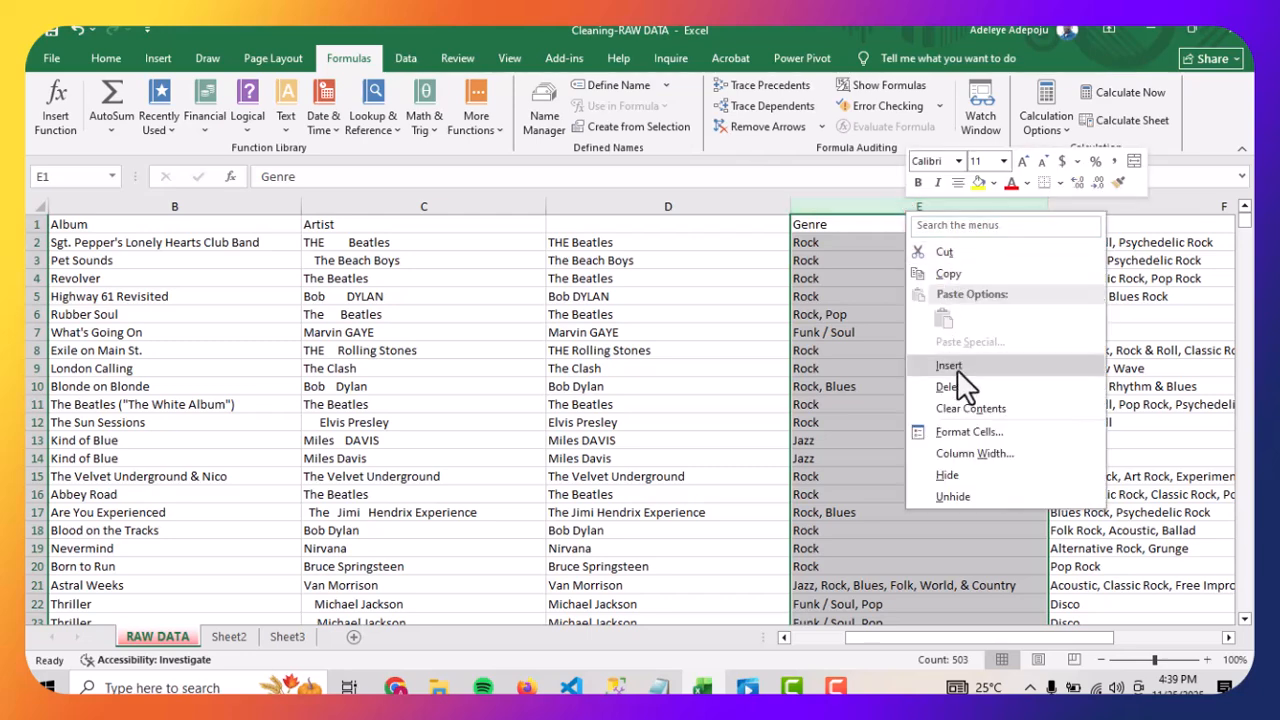
{"action": "left_click", "coordinate": [957, 365]}
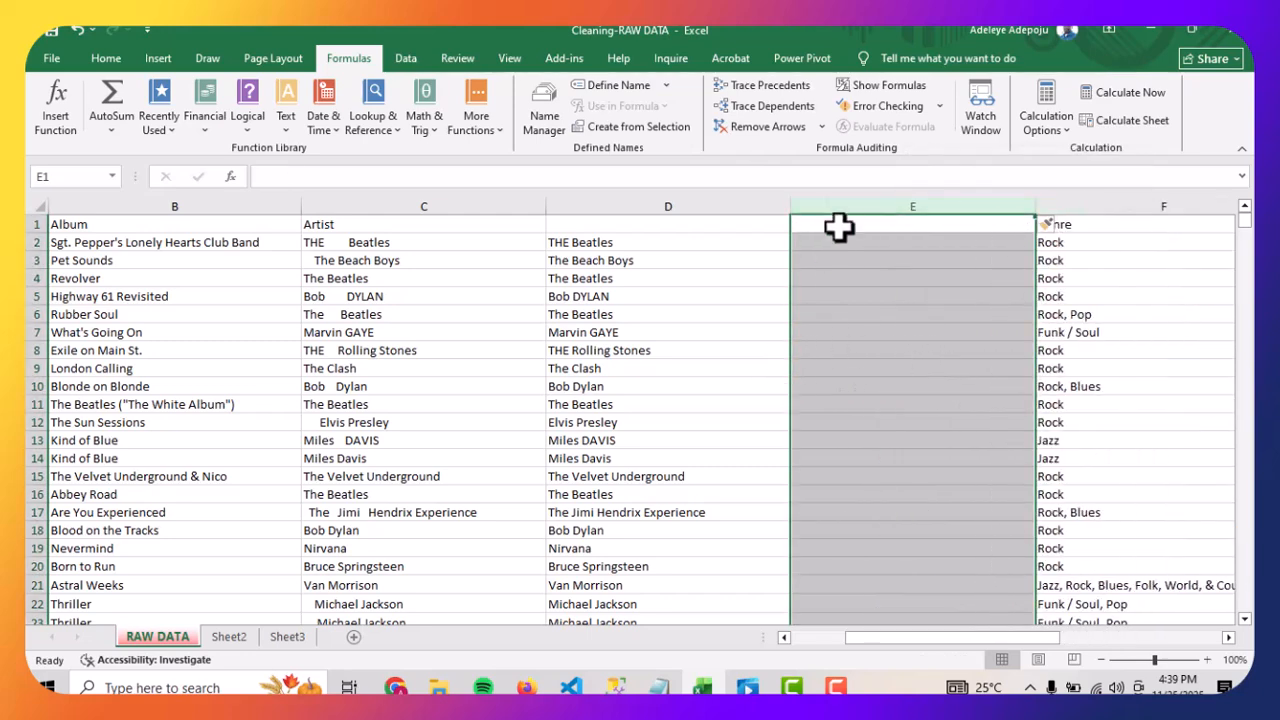
Insert the PROPER text function in cell E2 with D2 as its text argument.
{"action": "left_click", "coordinate": [864, 244]}
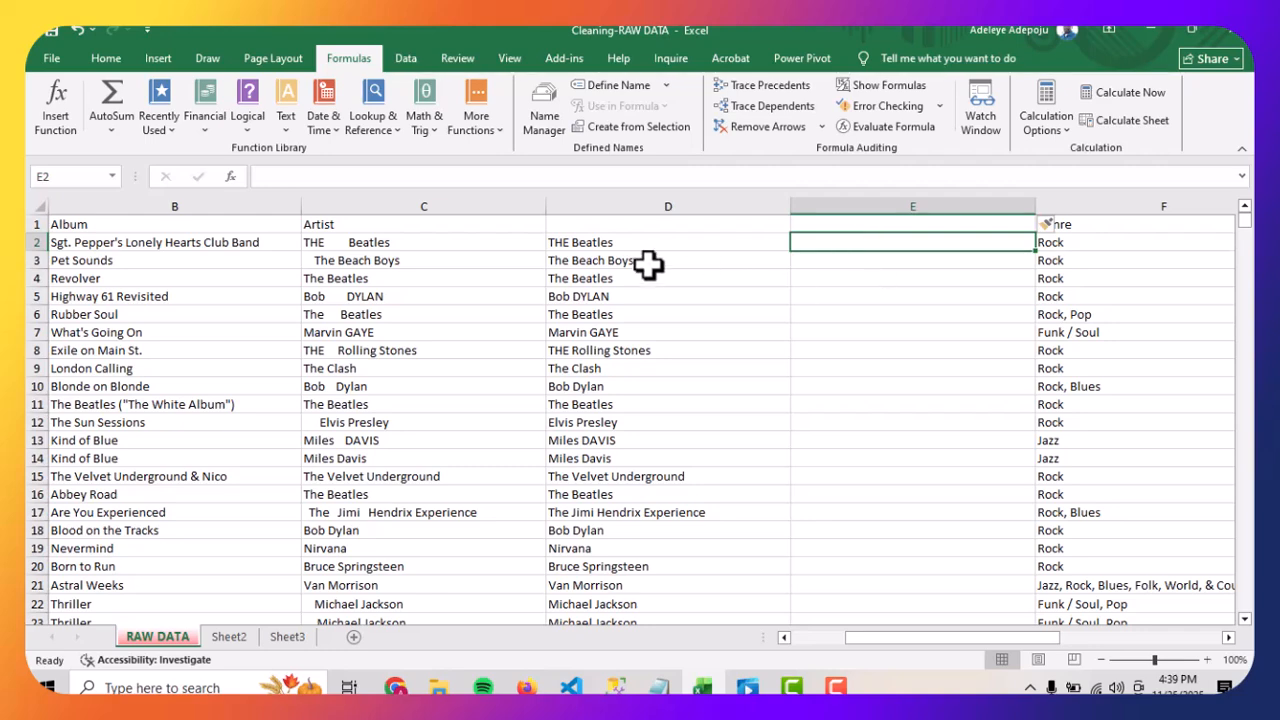
{"action": "left_click", "coordinate": [283, 128]}
{"action": "scroll", "coordinate": [315, 430], "scroll_direction": "down", "scroll_amount": 3}
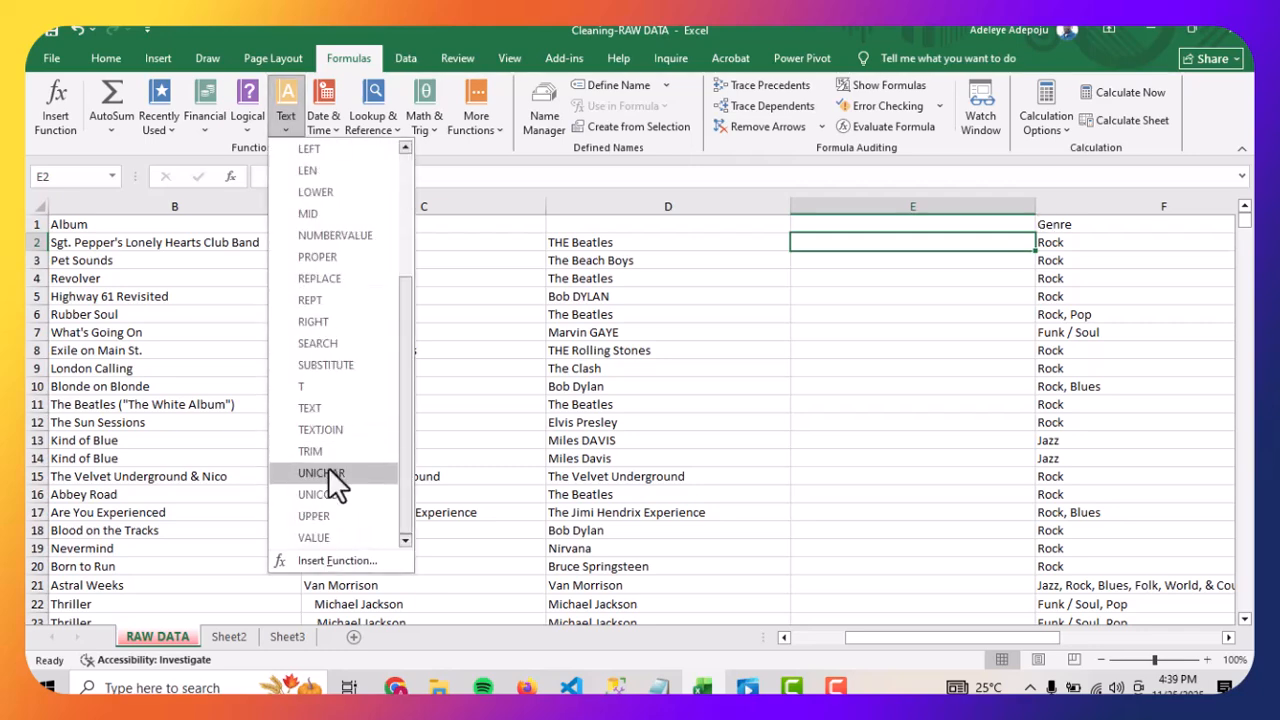
{"action": "left_click", "coordinate": [334, 257]}
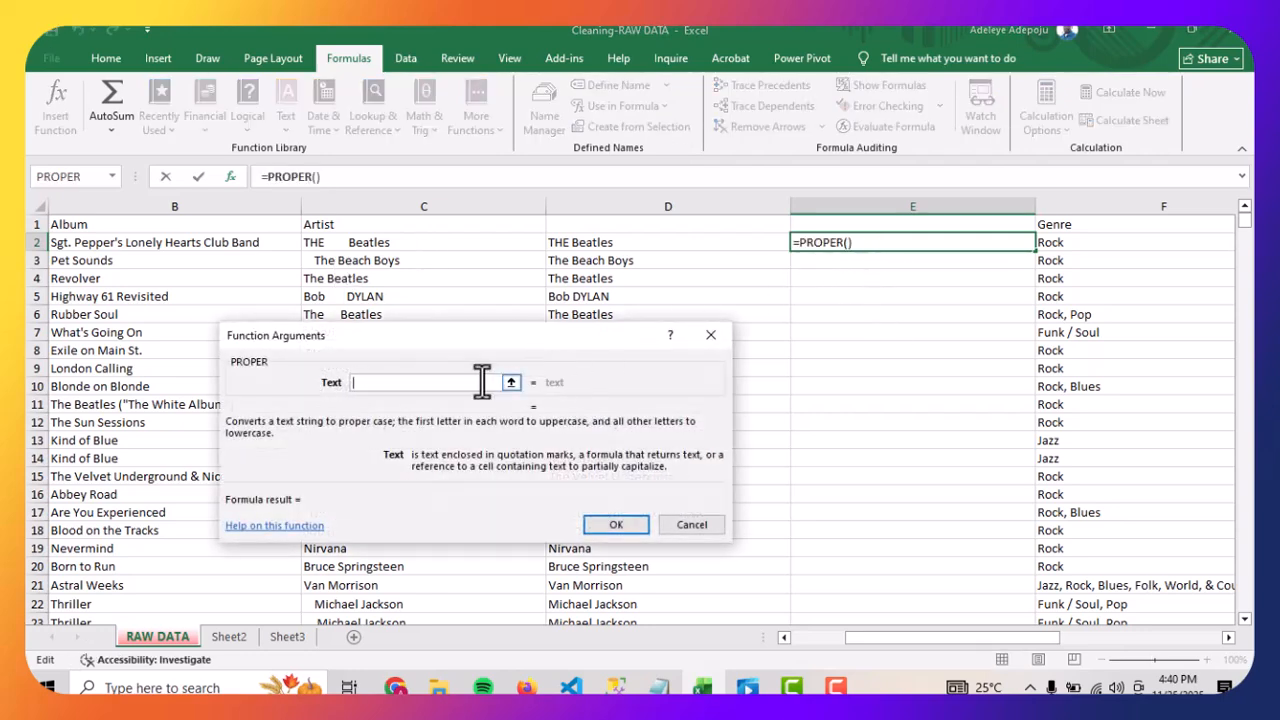
{"action": "left_click", "coordinate": [606, 242]}
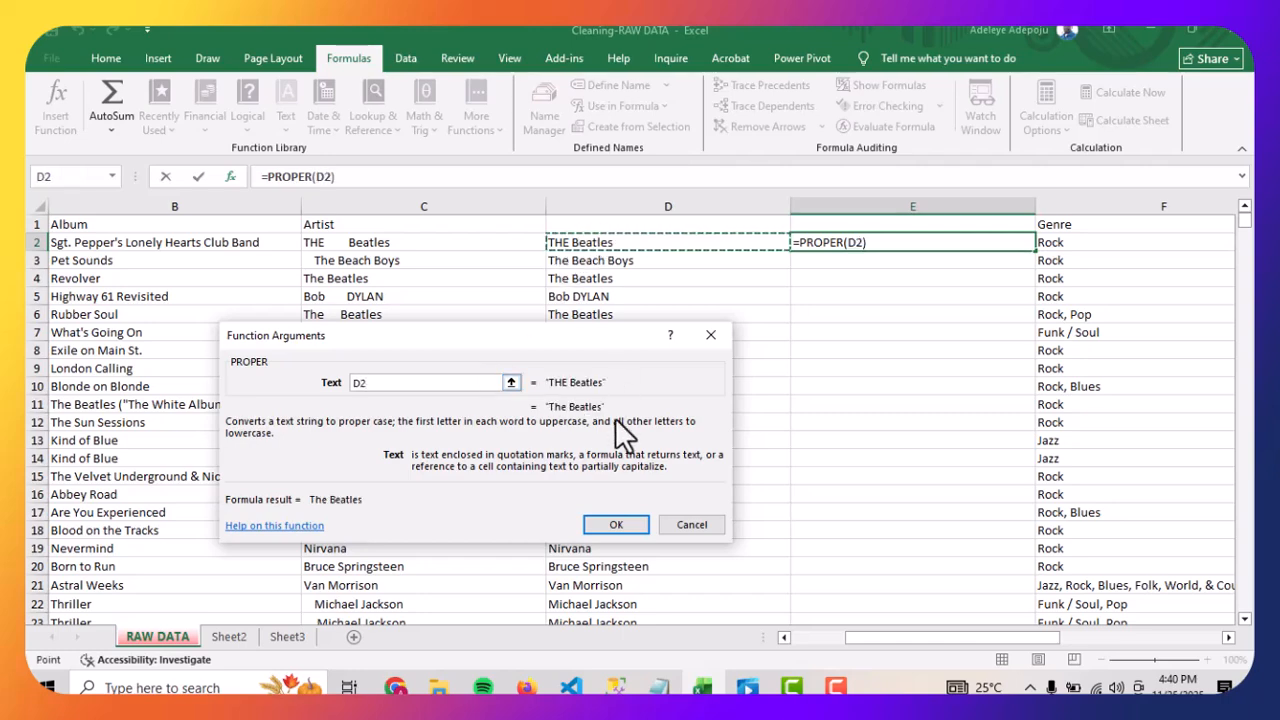
{"action": "left_click", "coordinate": [622, 510]}
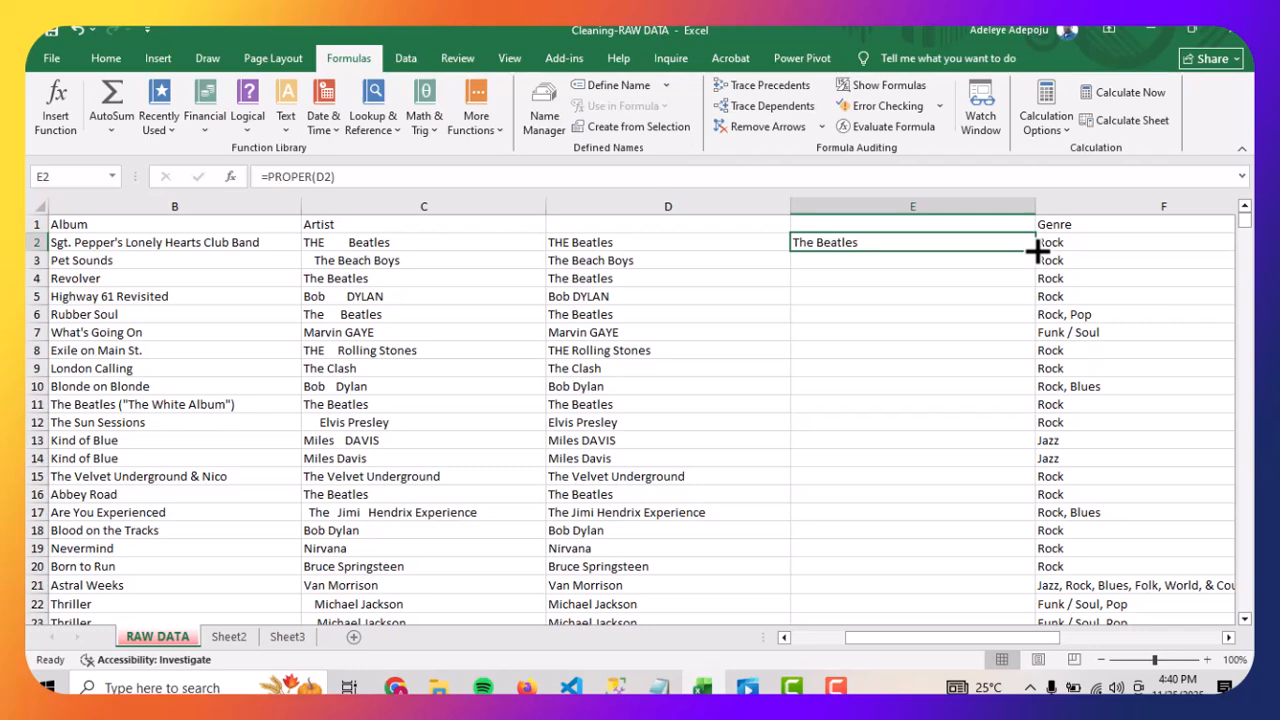
Fill the PROPER formula from E2 down column E for all records and check the capitalization of the names.
{"action": "double_click", "coordinate": [1036, 250]}
{"action": "scroll", "coordinate": [860, 375], "scroll_direction": "down", "scroll_amount": 1}
{"action": "scroll", "coordinate": [860, 375], "scroll_direction": "up", "scroll_amount": 1}
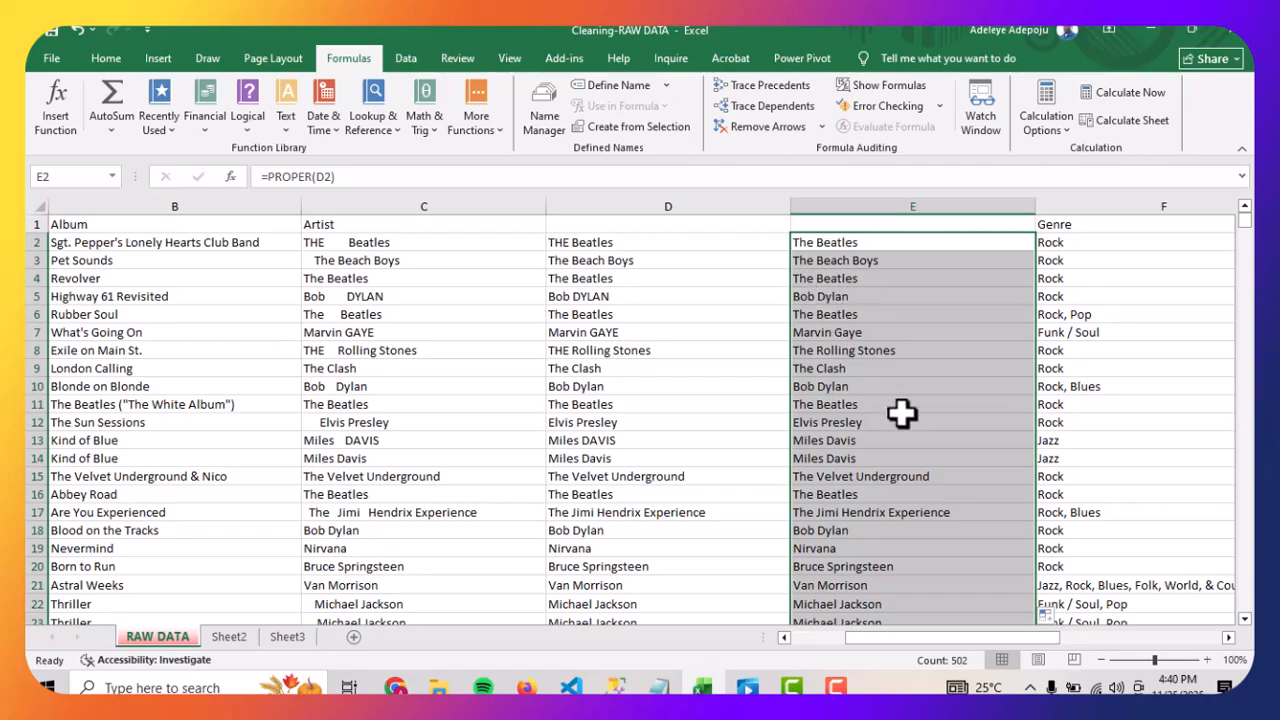
{"action": "scroll", "coordinate": [890, 400], "scroll_direction": "down", "scroll_amount": 4}
{"action": "scroll", "coordinate": [890, 400], "scroll_direction": "down", "scroll_amount": 19}
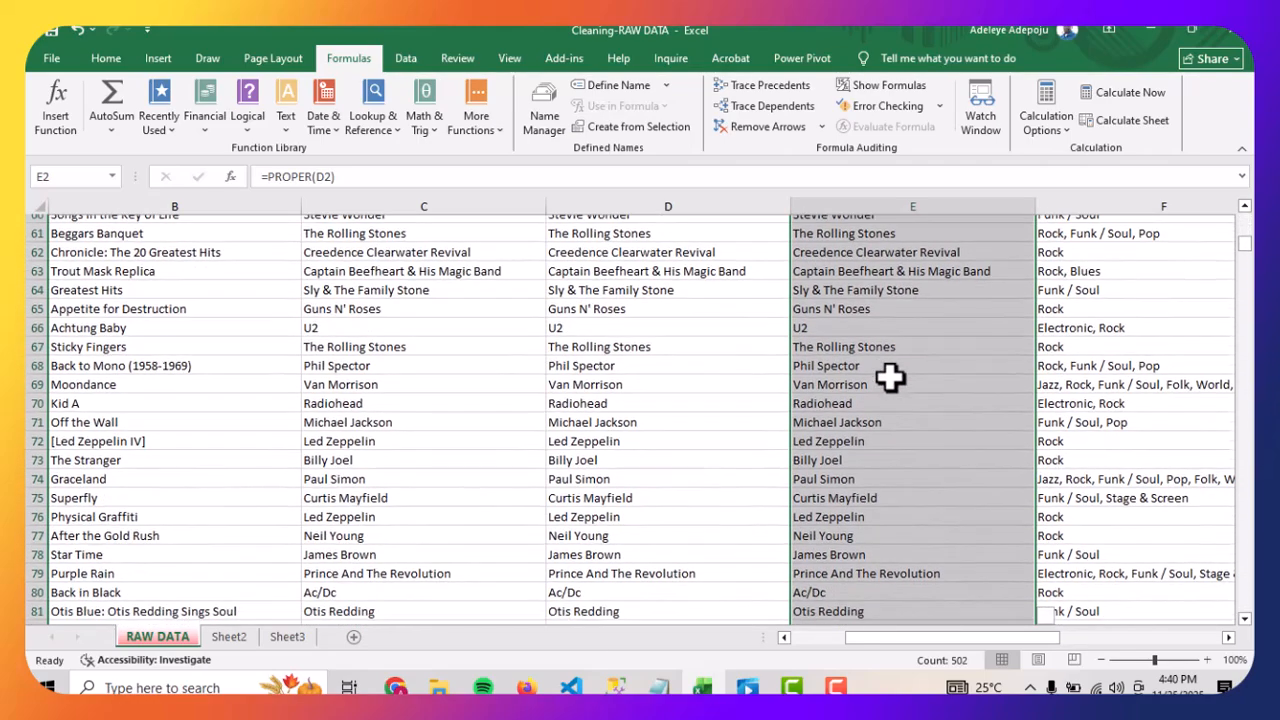
{"action": "scroll", "coordinate": [890, 377], "scroll_direction": "down", "scroll_amount": 20}
{"action": "scroll", "coordinate": [890, 377], "scroll_direction": "up", "scroll_amount": 20}
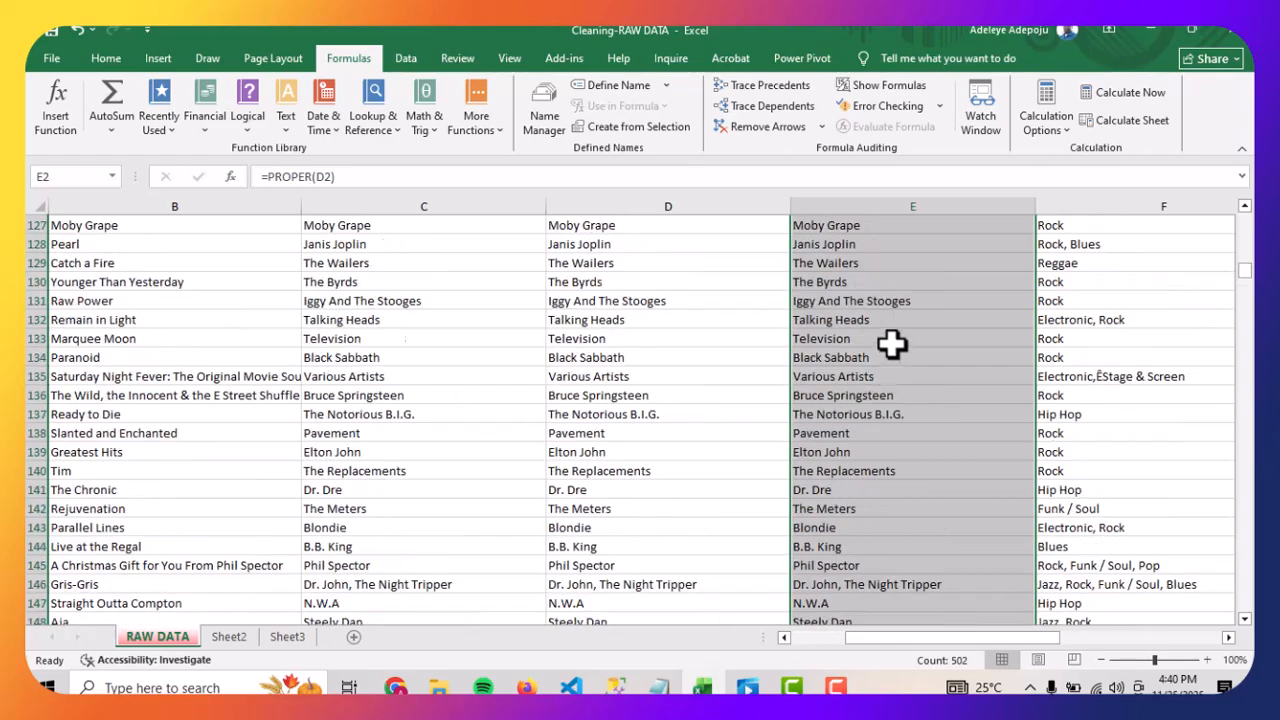
{"action": "scroll", "coordinate": [890, 343], "scroll_direction": "up", "scroll_amount": 20}
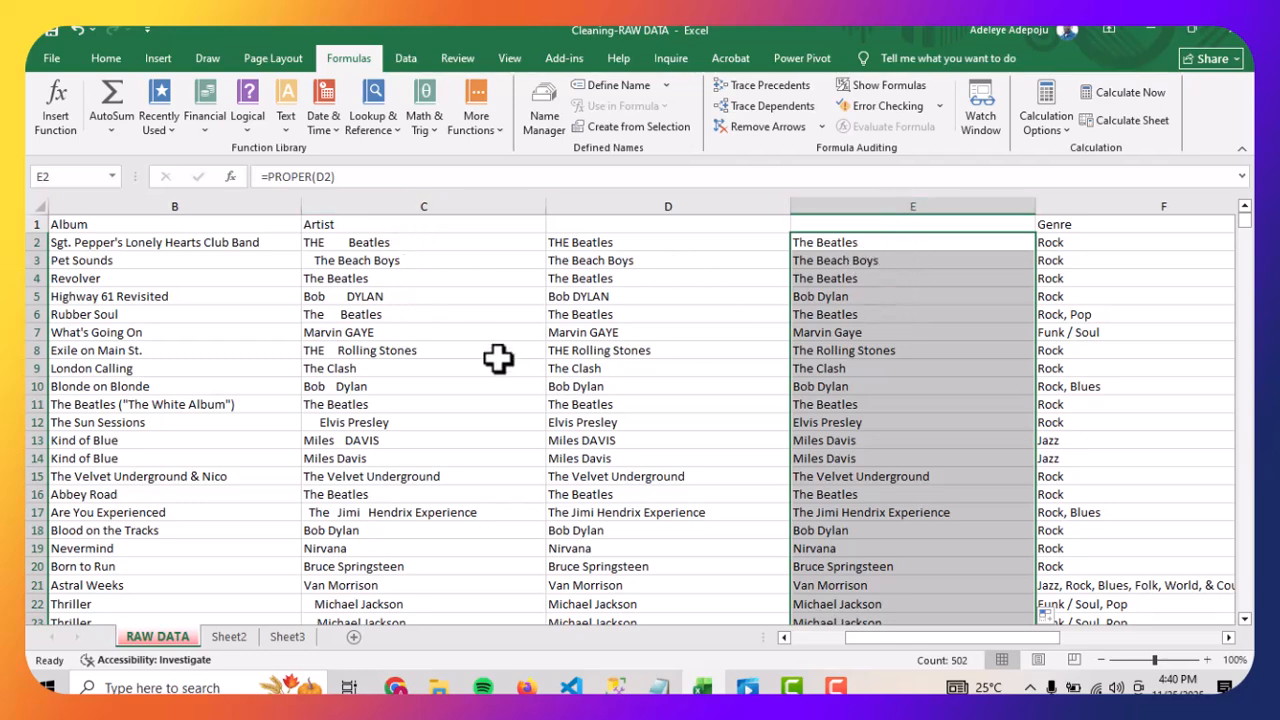
Copy column E, paste it as values only over the Artist column C, and check the pasted names.
{"action": "left_click", "coordinate": [894, 203]}
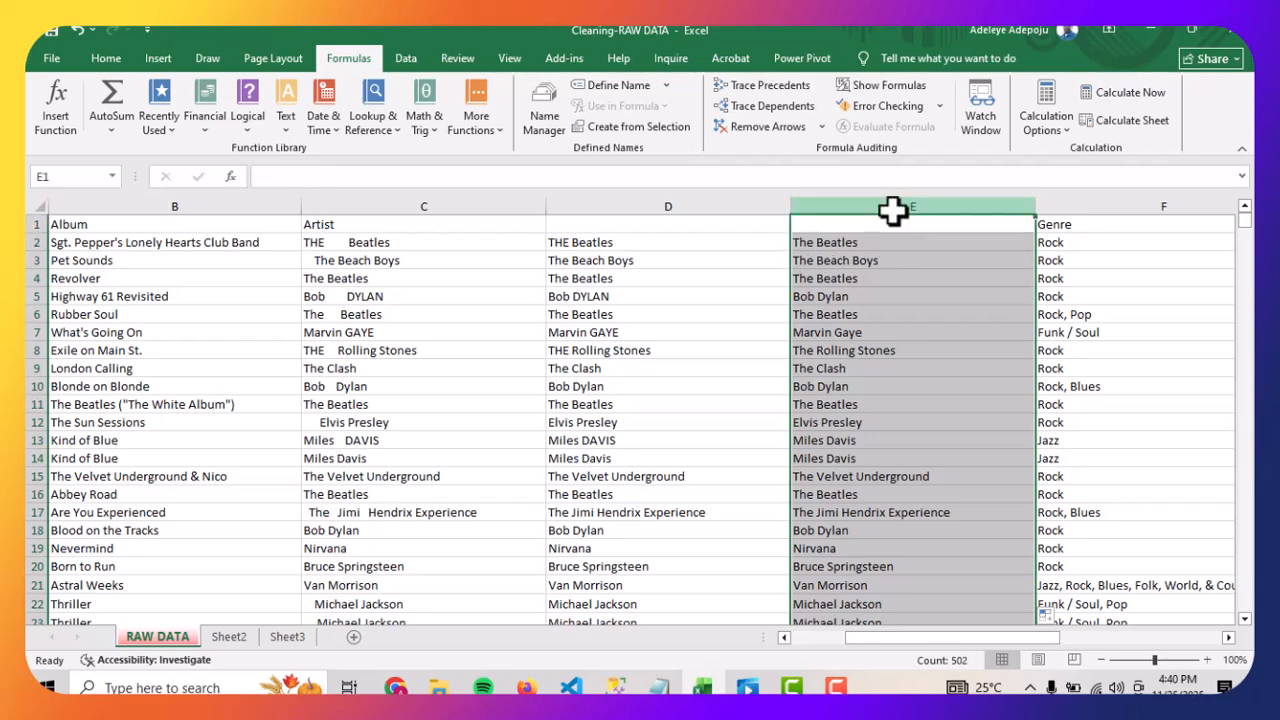
{"action": "right_click", "coordinate": [894, 202]}
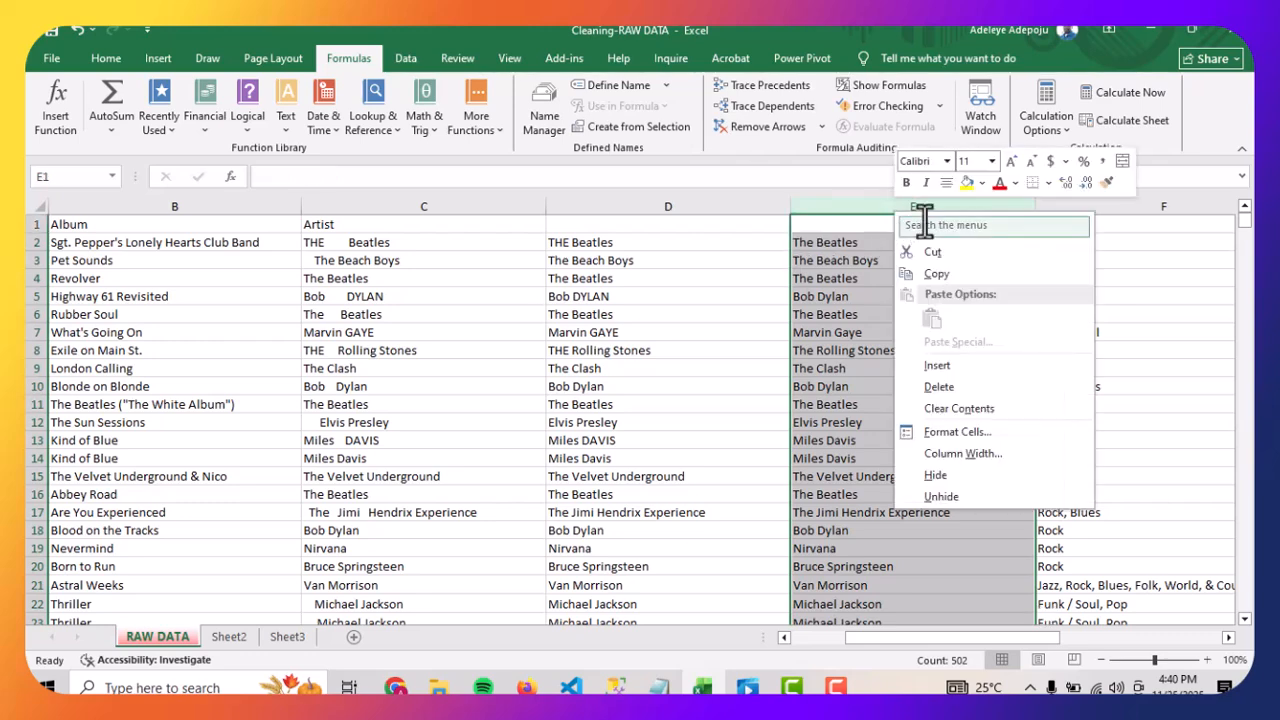
{"action": "left_click", "coordinate": [938, 275]}
{"action": "left_click", "coordinate": [401, 198]}
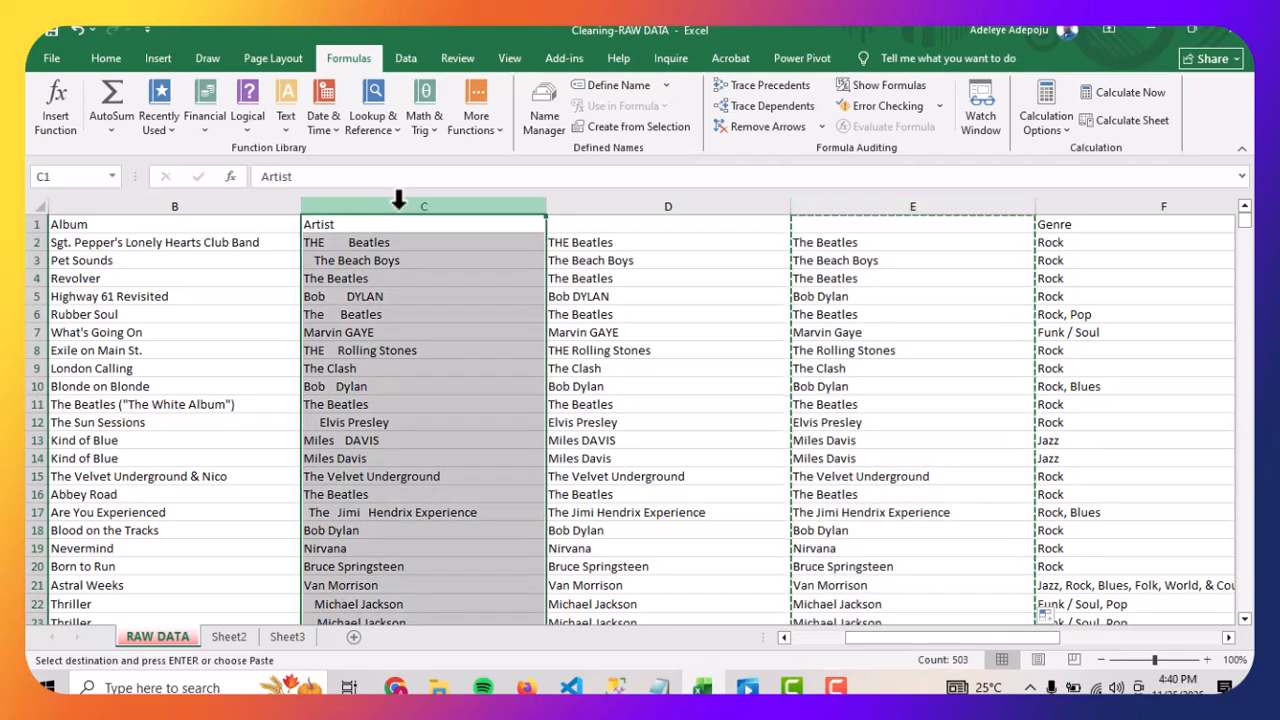
{"action": "right_click", "coordinate": [398, 202]}
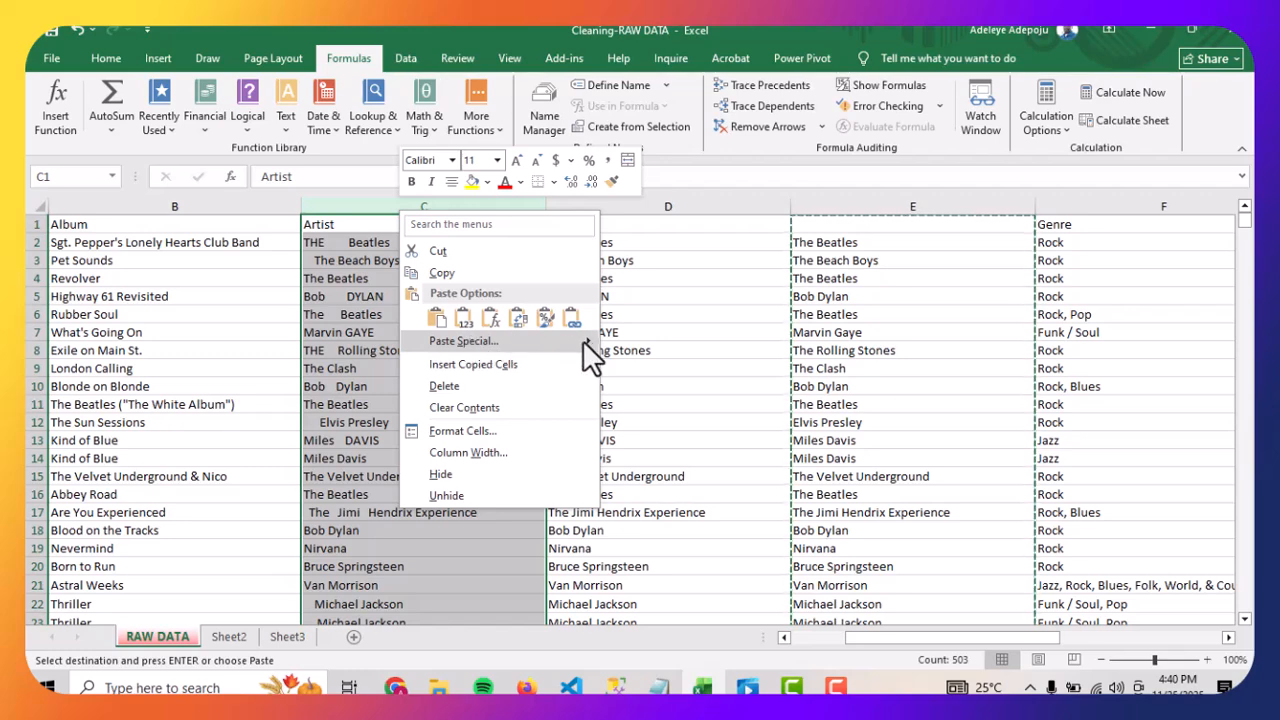
{"action": "mouse_move", "coordinate": [589, 340]}
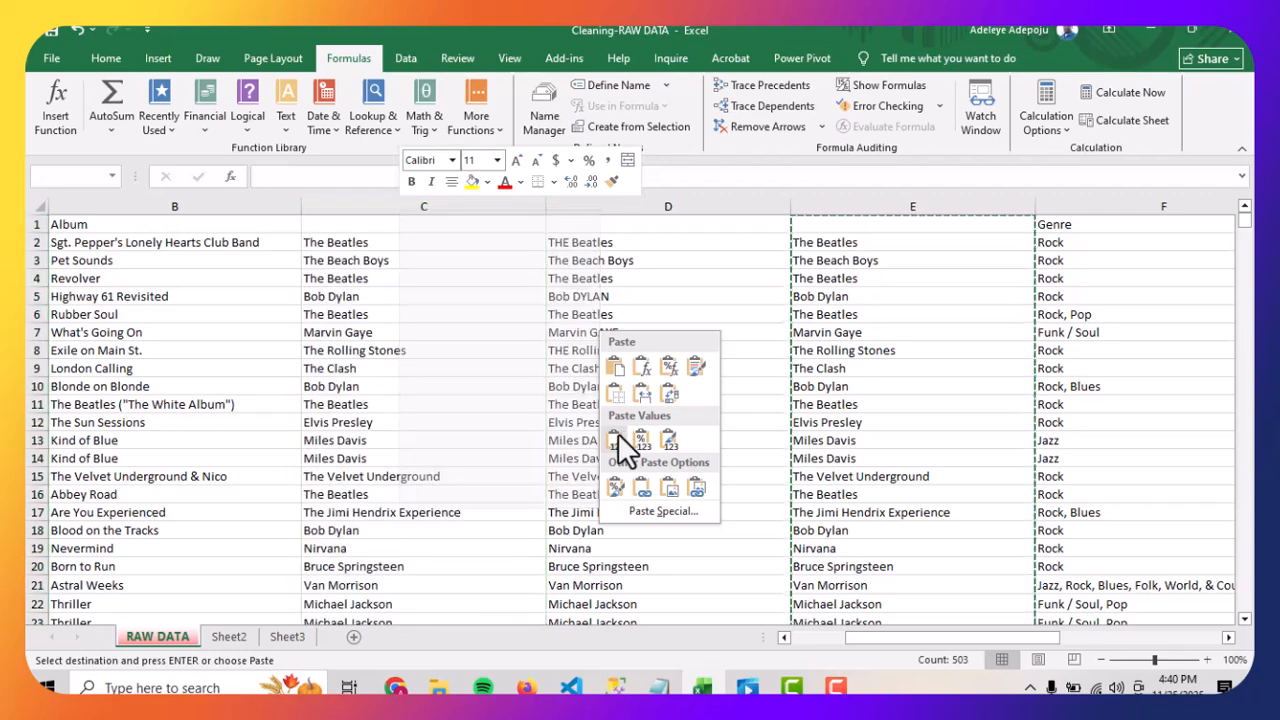
{"action": "left_click", "coordinate": [615, 438]}
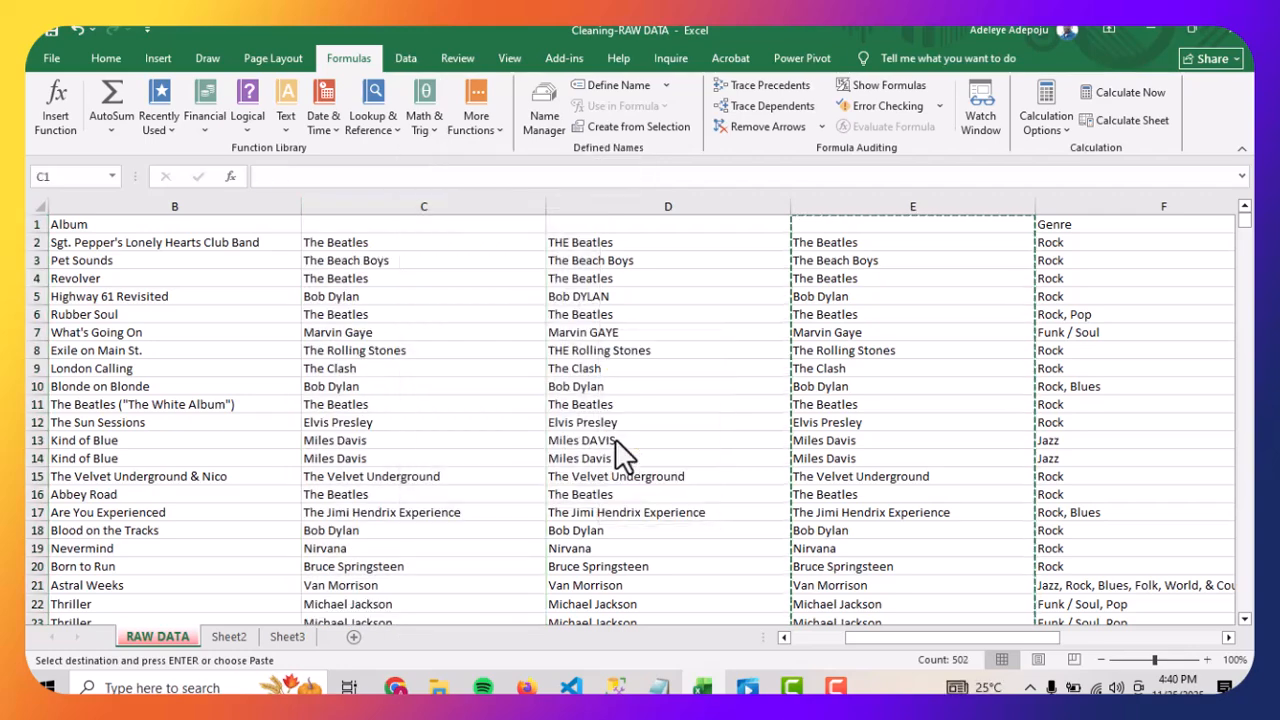
{"action": "left_click", "coordinate": [420, 245]}
{"action": "scroll", "coordinate": [430, 300], "scroll_direction": "down", "scroll_amount": 7}
{"action": "scroll", "coordinate": [430, 316], "scroll_direction": "down", "scroll_amount": 6}
{"action": "scroll", "coordinate": [430, 316], "scroll_direction": "up", "scroll_amount": 13}
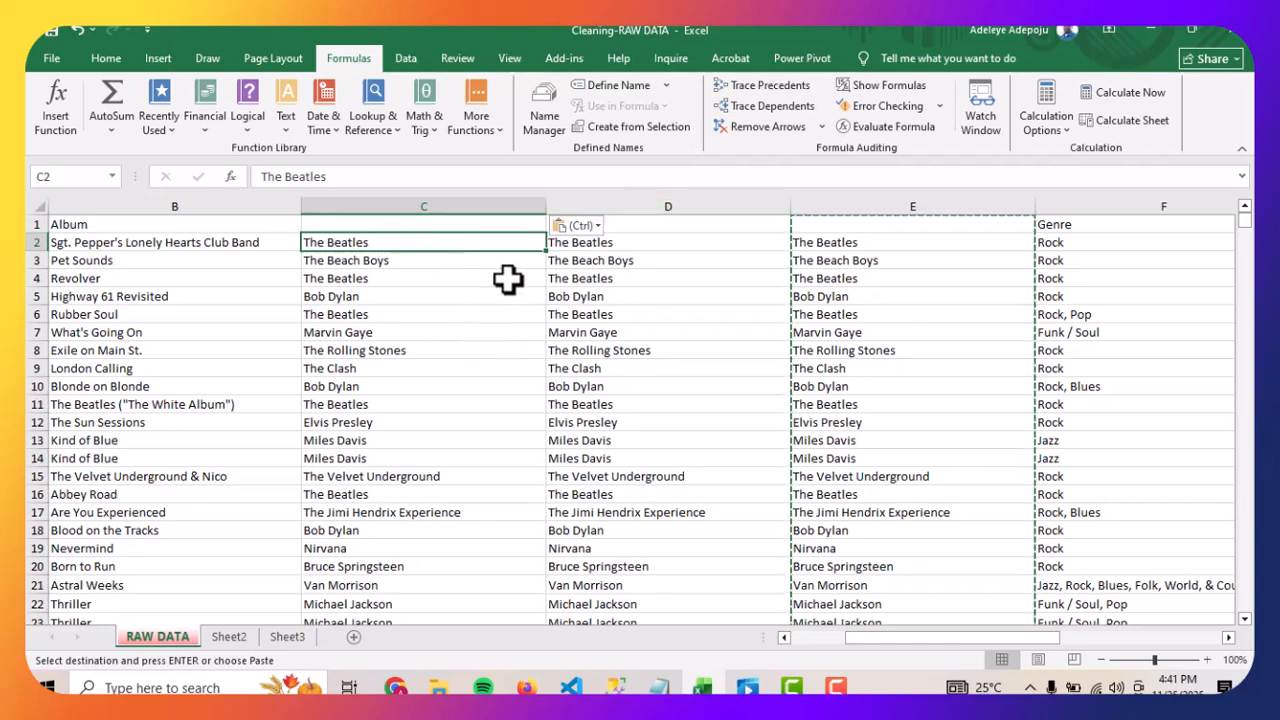
Delete the helper columns D and E that hold the TRIM and PROPER formulas.
{"action": "left_click", "coordinate": [658, 207]}
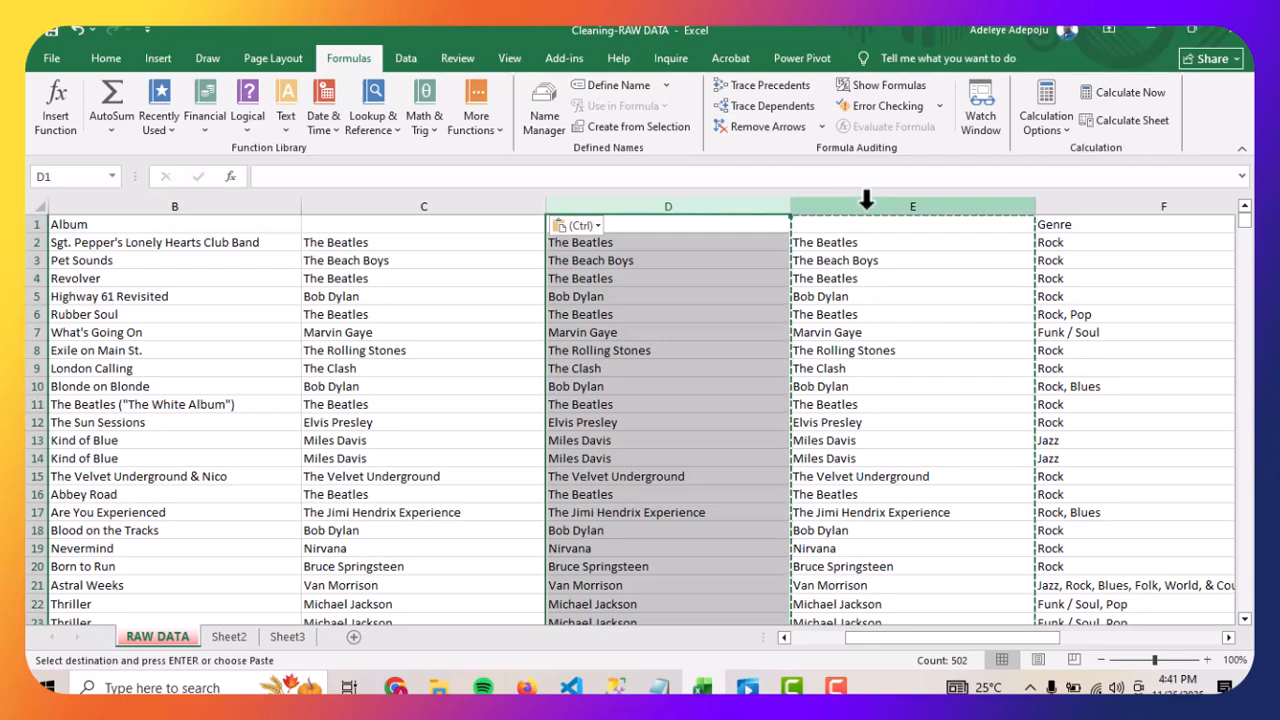
{"action": "left_click", "coordinate": [866, 205]}
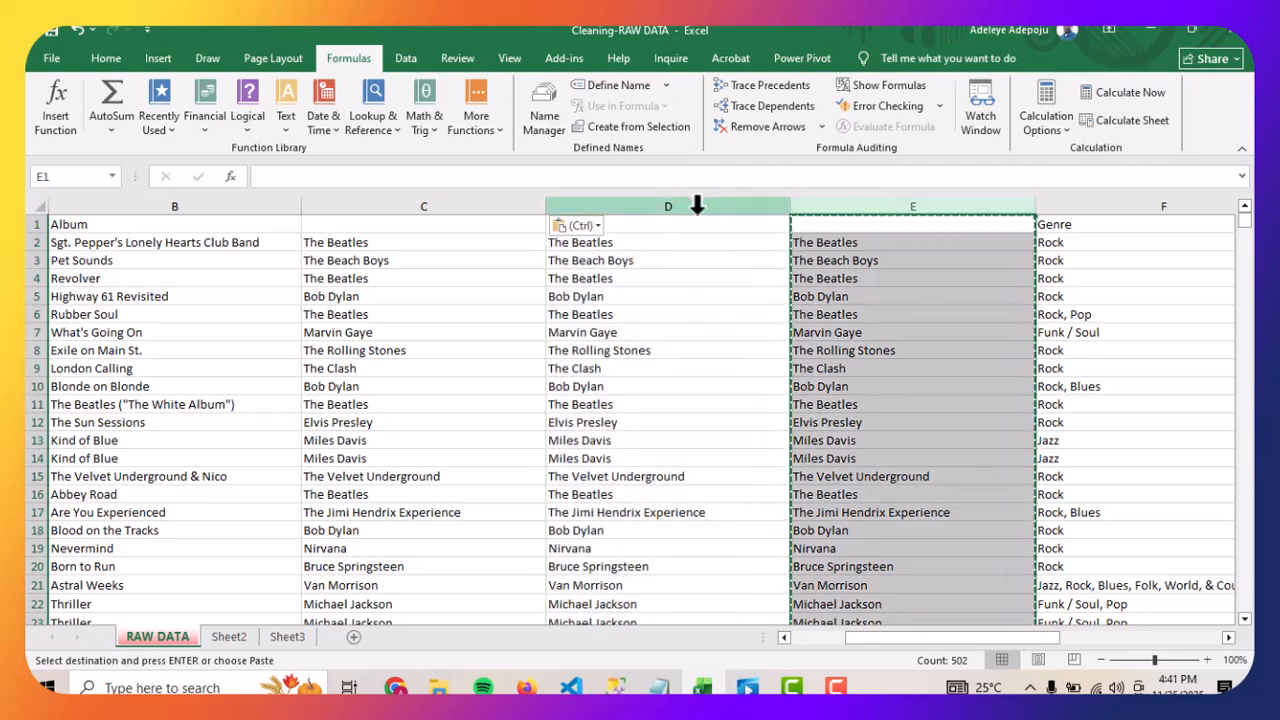
{"action": "left_click", "coordinate": [697, 205]}
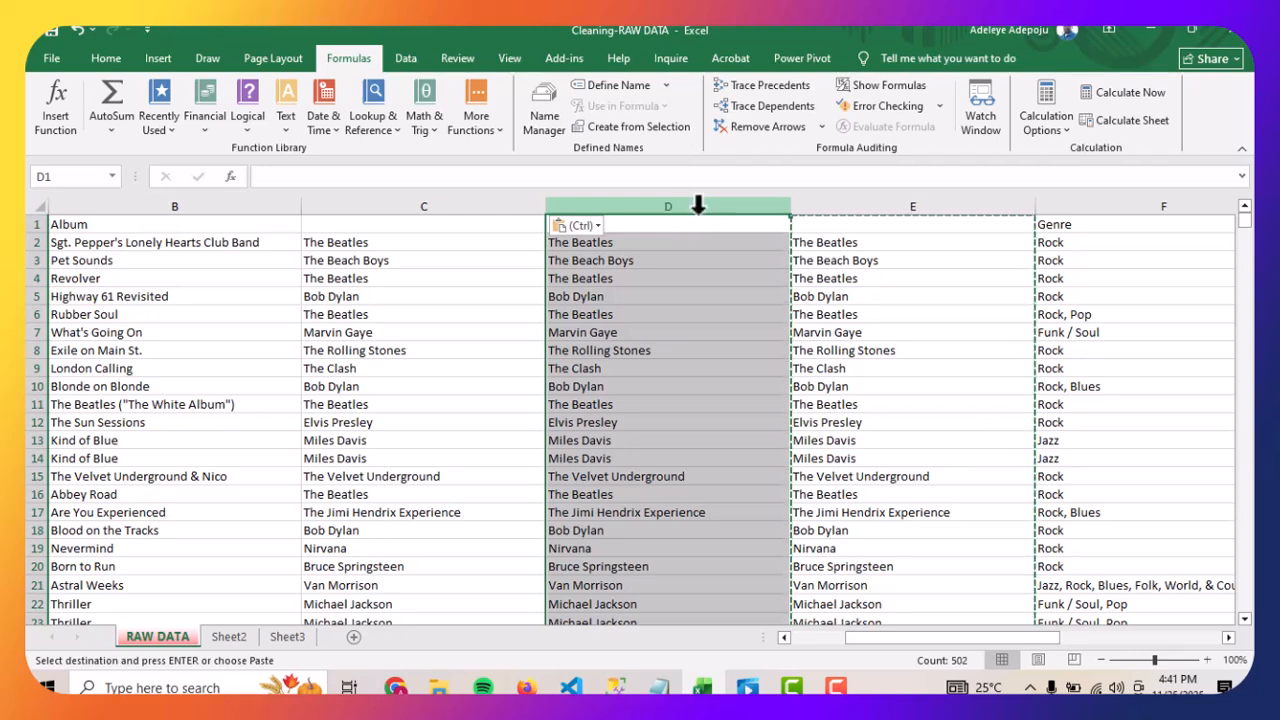
{"action": "left_click", "coordinate": [849, 206], "text": "ctrl"}
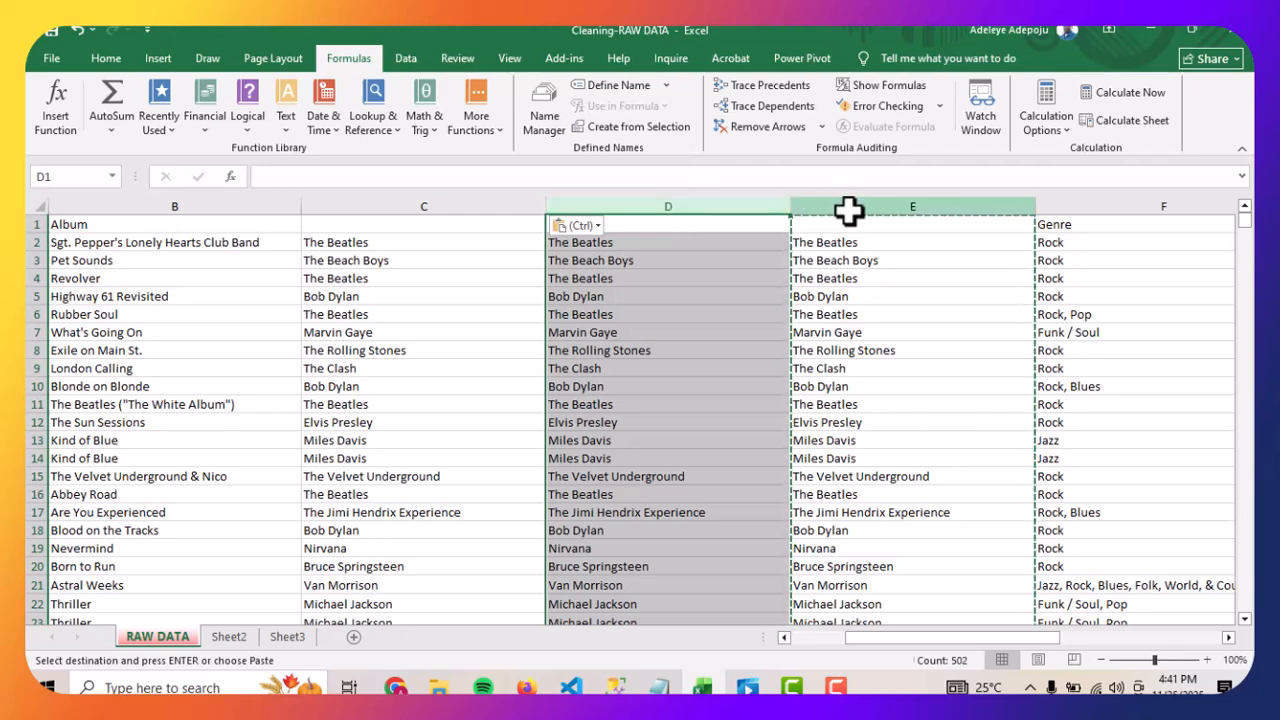
{"action": "right_click", "coordinate": [758, 203]}
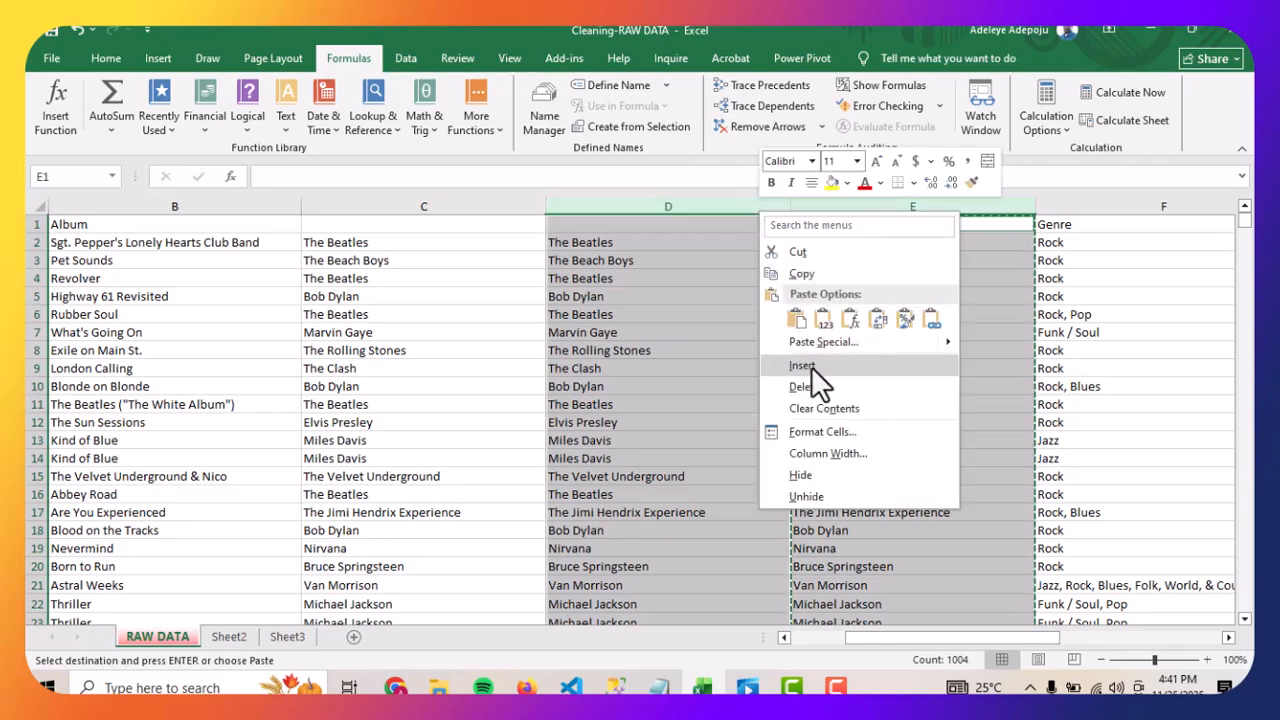
{"action": "left_click", "coordinate": [813, 381]}
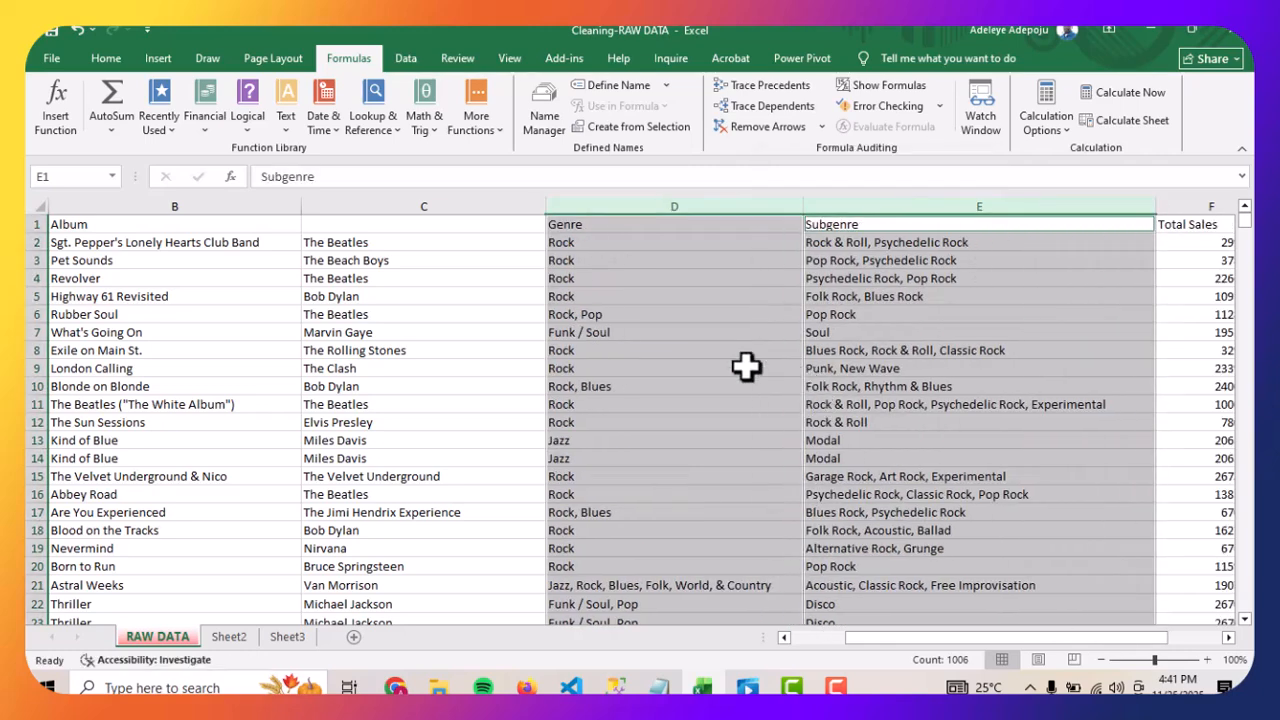
Enter the header Artist in cell C1 above the cleaned artist names.
{"action": "left_click_drag", "start_coordinate": [876, 639], "coordinate": [830, 639]}
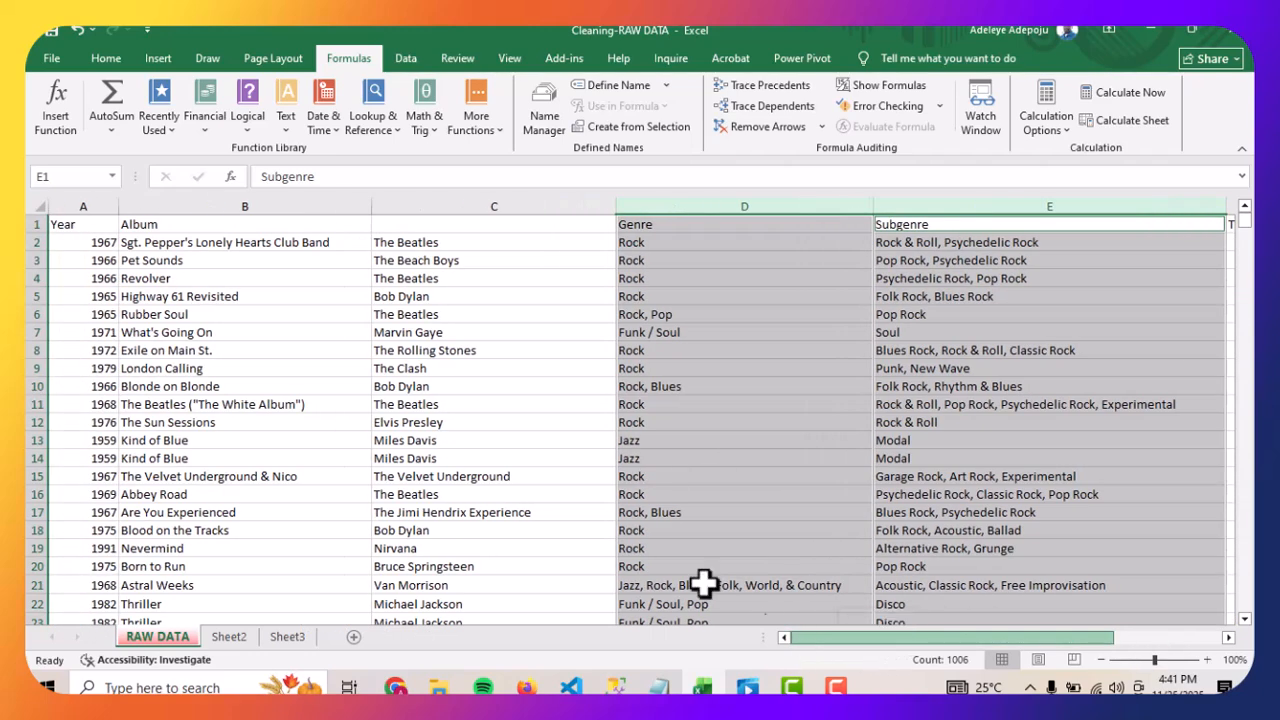
{"action": "double_click", "coordinate": [482, 224]}
{"action": "type", "text": "Artist"}
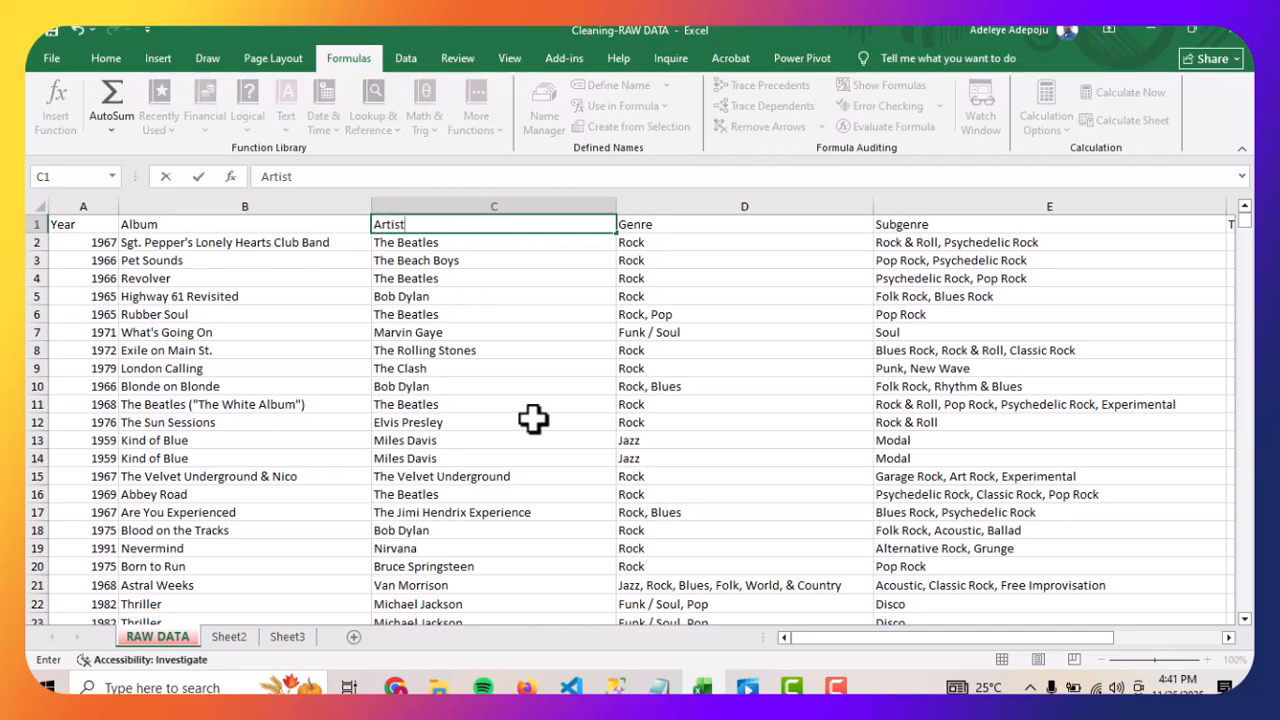
Look through the records in the Artist column to check the spacing and capitalization of the names.
{"action": "scroll", "coordinate": [494, 295], "scroll_direction": "down", "scroll_amount": 1}
{"action": "scroll", "coordinate": [500, 300], "scroll_direction": "down", "scroll_amount": 11}
{"action": "scroll", "coordinate": [502, 339], "scroll_direction": "down", "scroll_amount": 20}
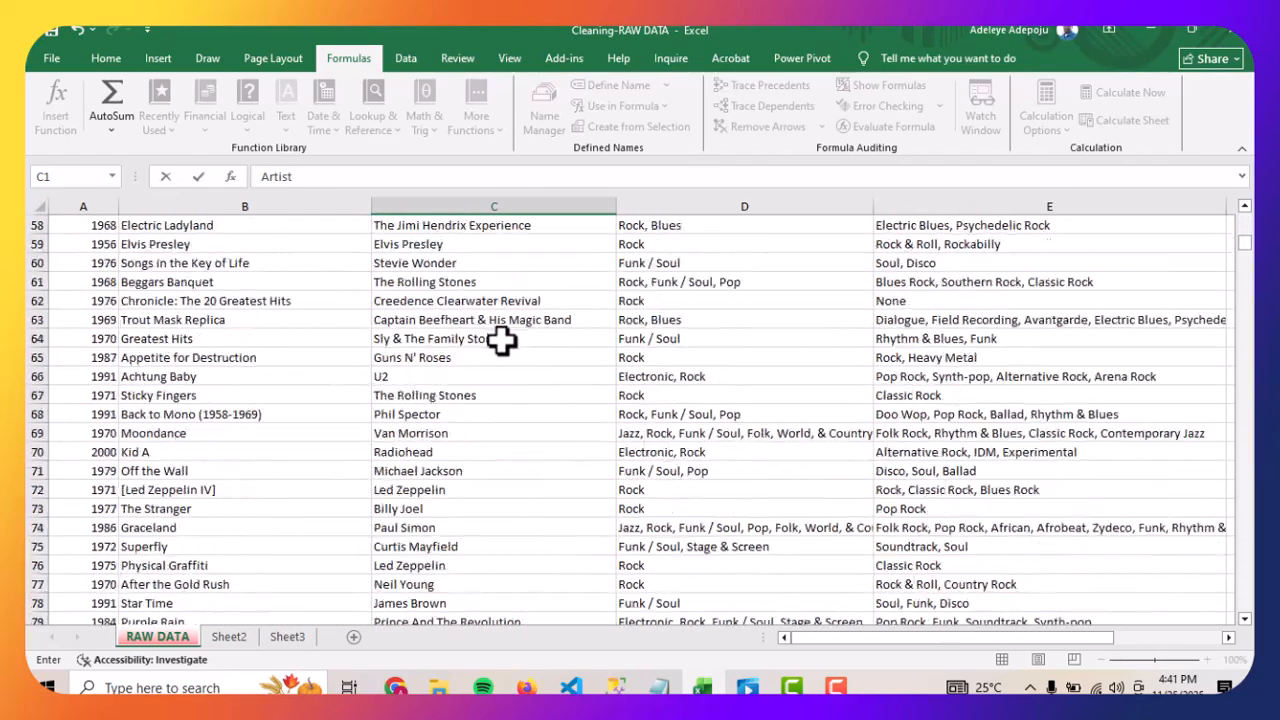
{"action": "scroll", "coordinate": [493, 362], "scroll_direction": "down", "scroll_amount": 20}
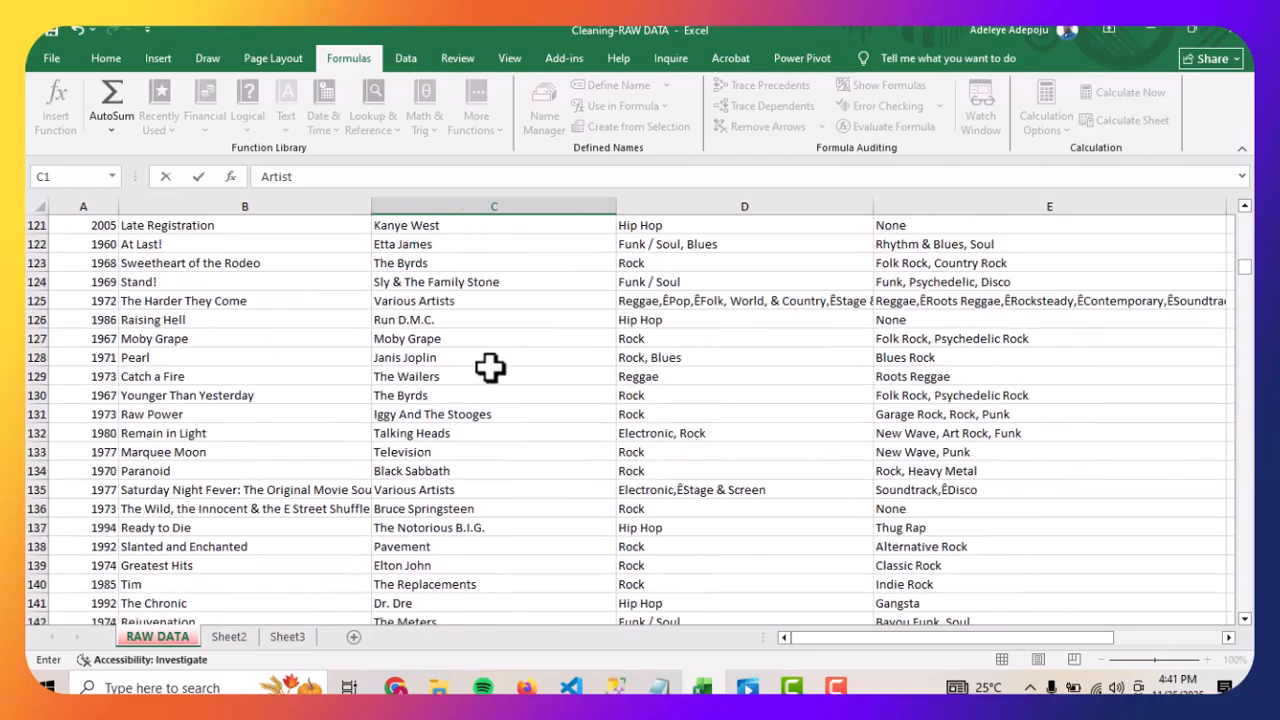
{"action": "scroll", "coordinate": [490, 390], "scroll_direction": "down", "scroll_amount": 20}
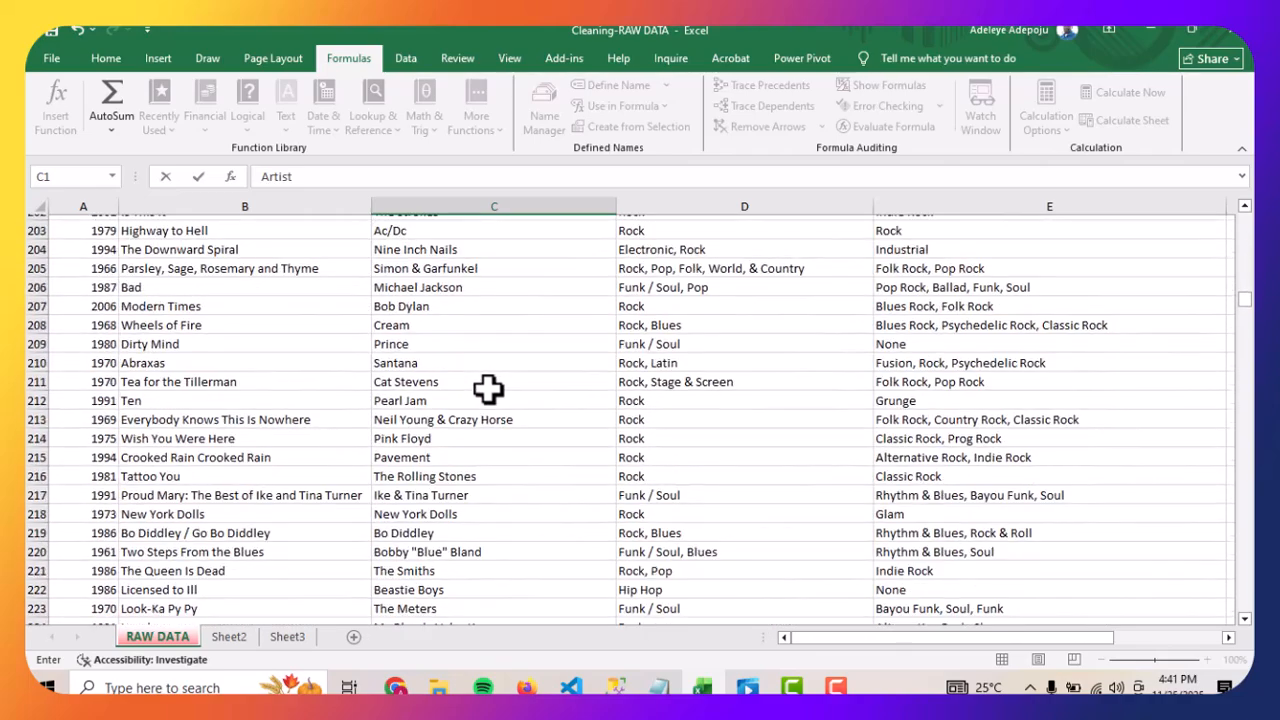
{"action": "scroll", "coordinate": [493, 404], "scroll_direction": "down", "scroll_amount": 16}
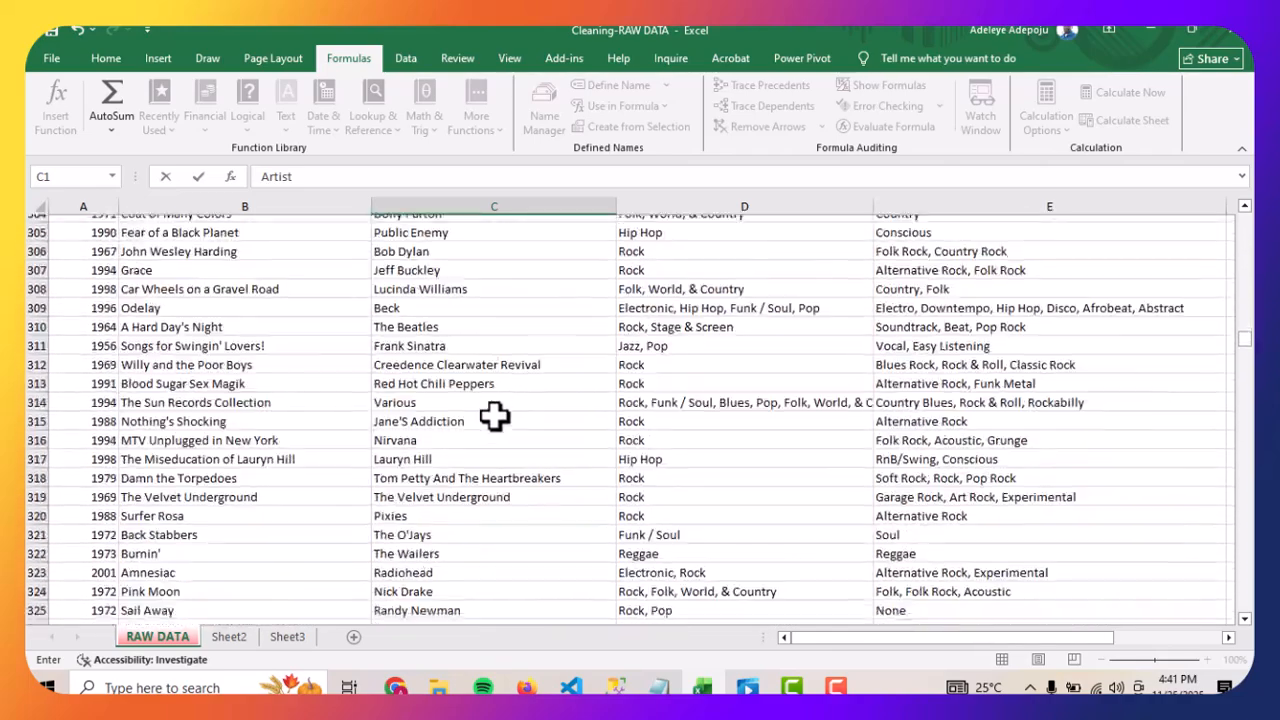
{"action": "scroll", "coordinate": [494, 400], "scroll_direction": "up", "scroll_amount": 20}
{"action": "scroll", "coordinate": [500, 376], "scroll_direction": "up", "scroll_amount": 20}
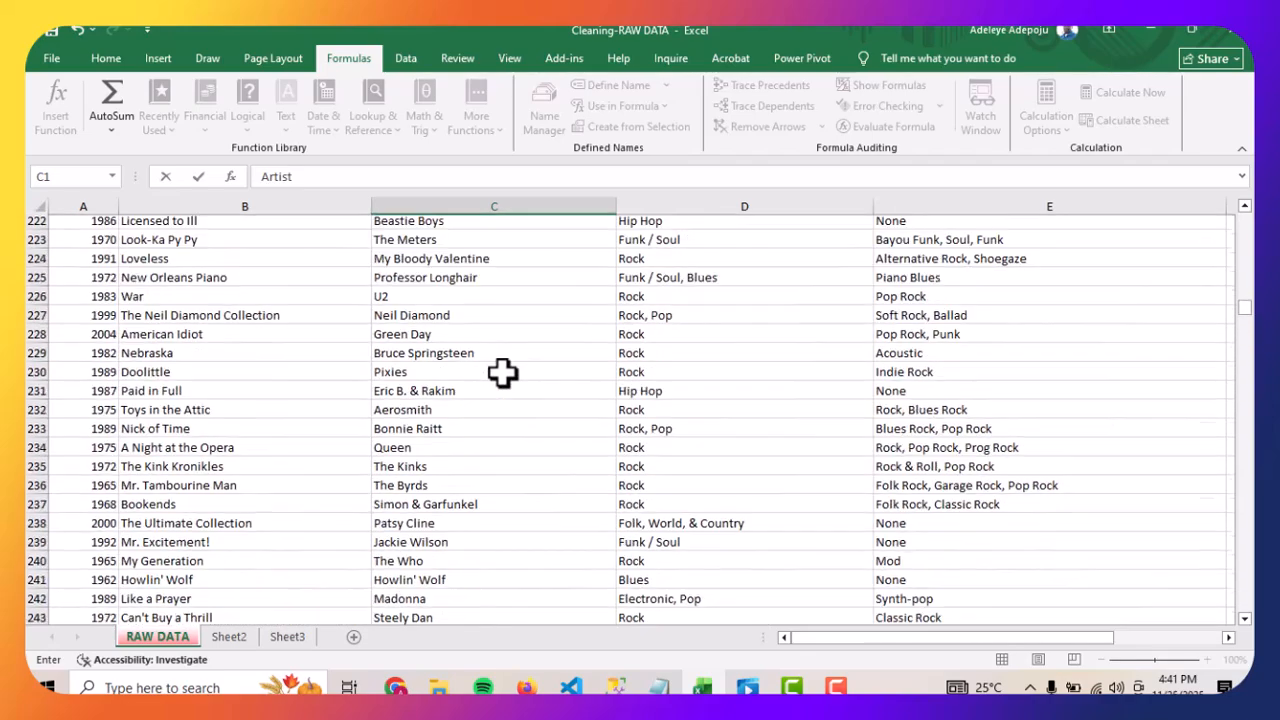
{"action": "scroll", "coordinate": [500, 376], "scroll_direction": "up", "scroll_amount": 20}
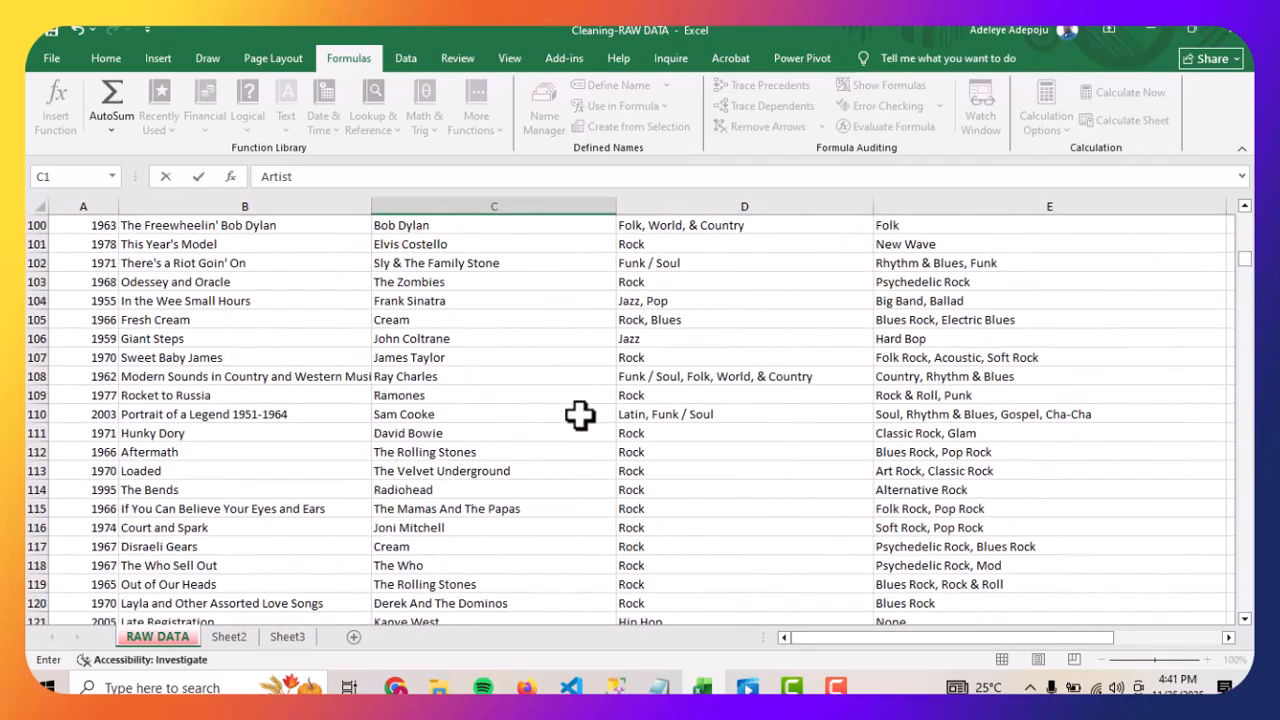
{"action": "scroll", "coordinate": [590, 437], "scroll_direction": "up", "scroll_amount": 13}
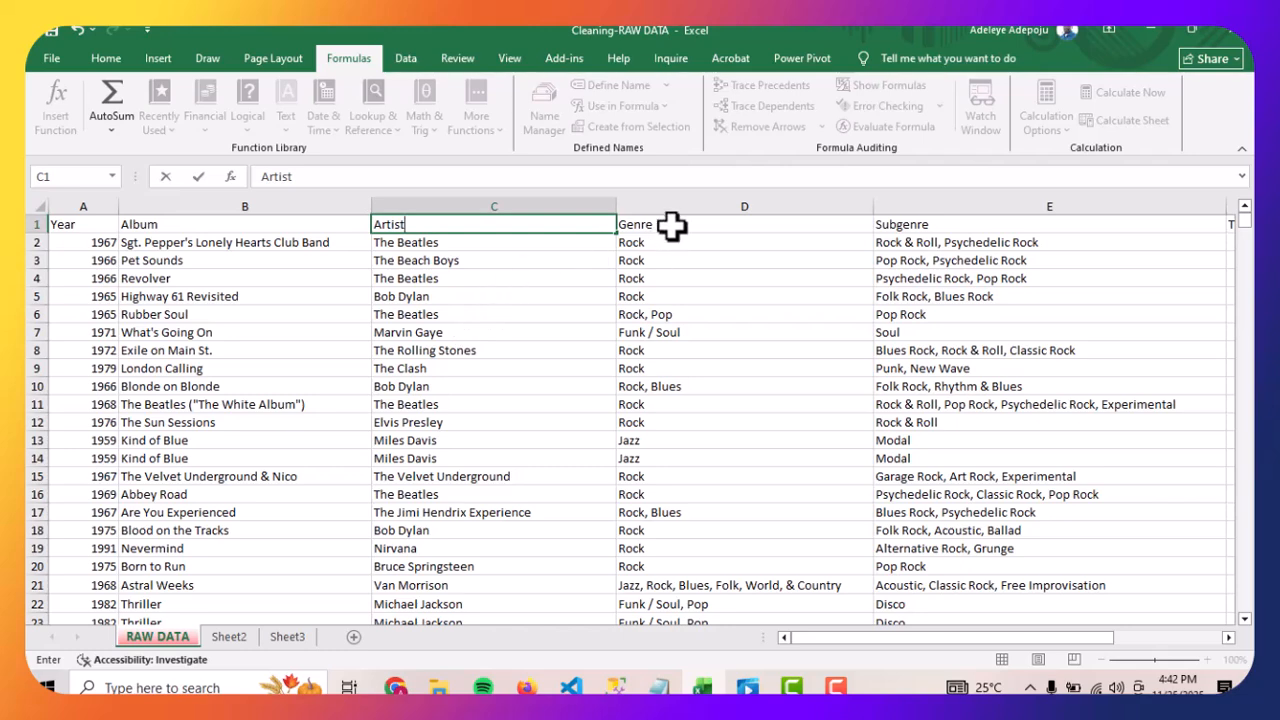
Replace all occurrences of Rock with Afro Beats in the Genre column D only.
{"action": "left_click", "coordinate": [670, 226]}
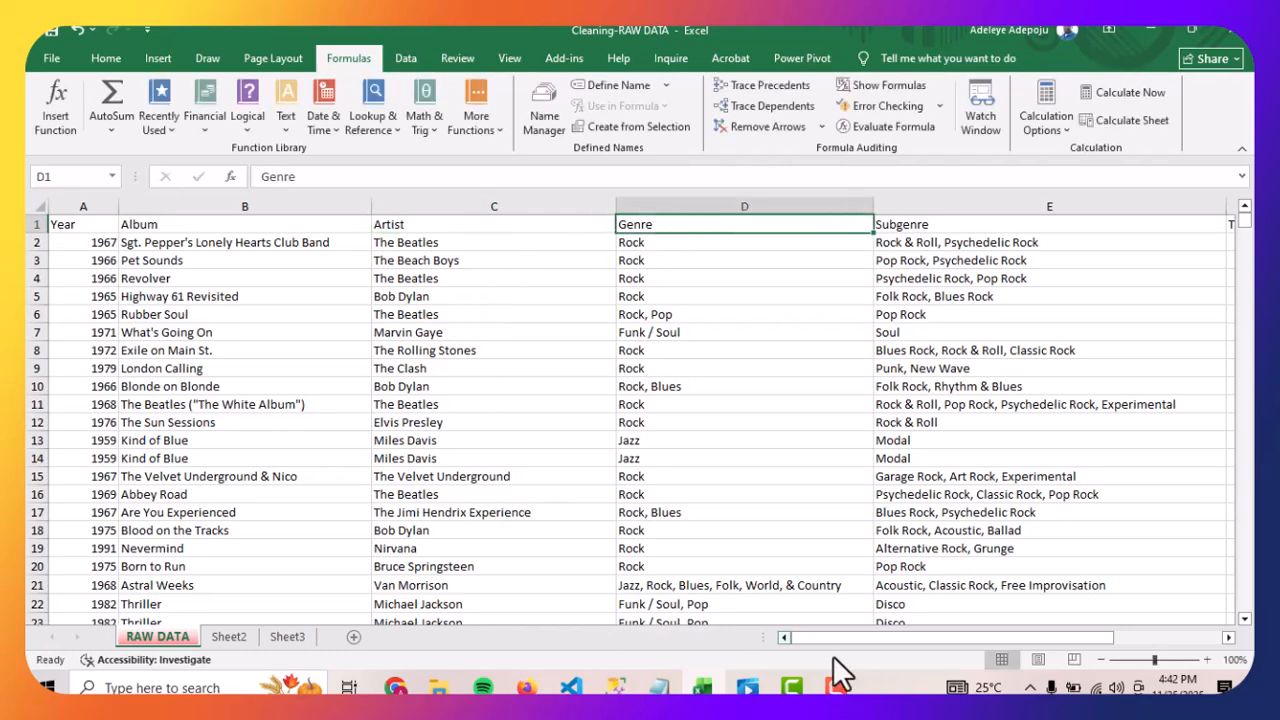
{"action": "left_click_drag", "start_coordinate": [851, 639], "coordinate": [815, 645]}
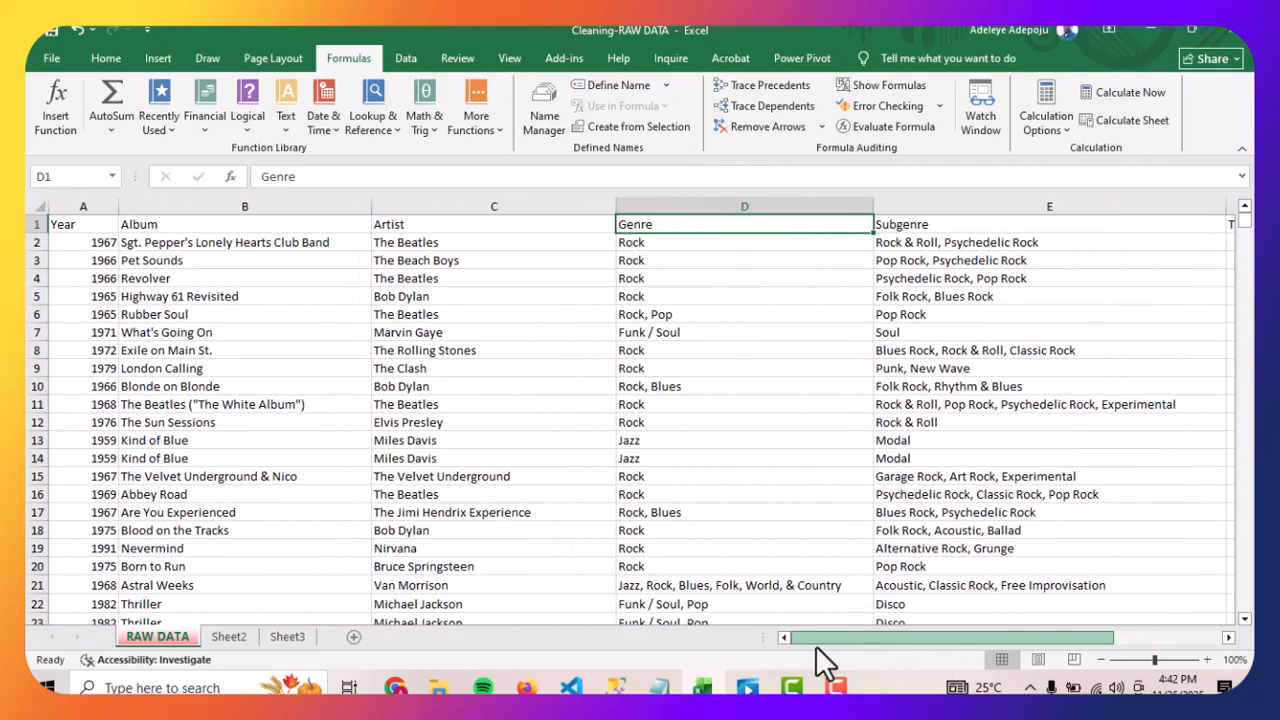
{"action": "left_click", "coordinate": [691, 203]}
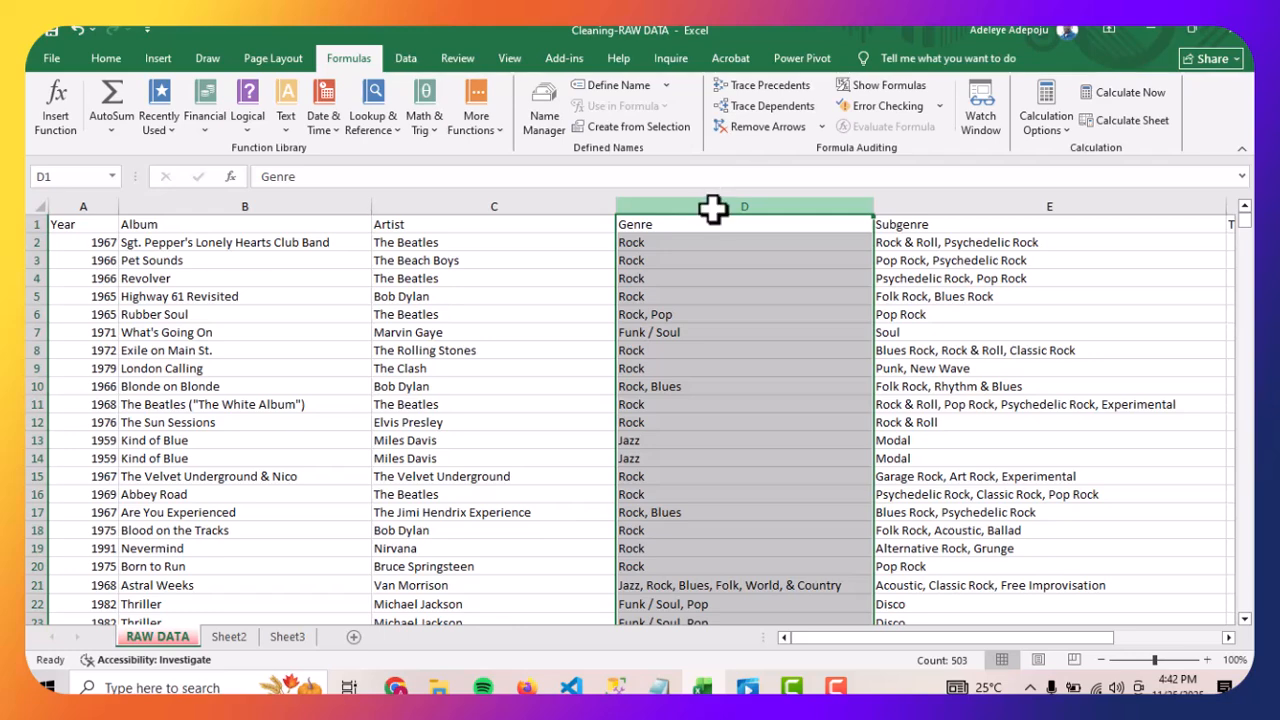
{"action": "scroll", "coordinate": [777, 420], "scroll_direction": "down", "scroll_amount": 6}
{"action": "scroll", "coordinate": [760, 320], "scroll_direction": "up", "scroll_amount": 6}
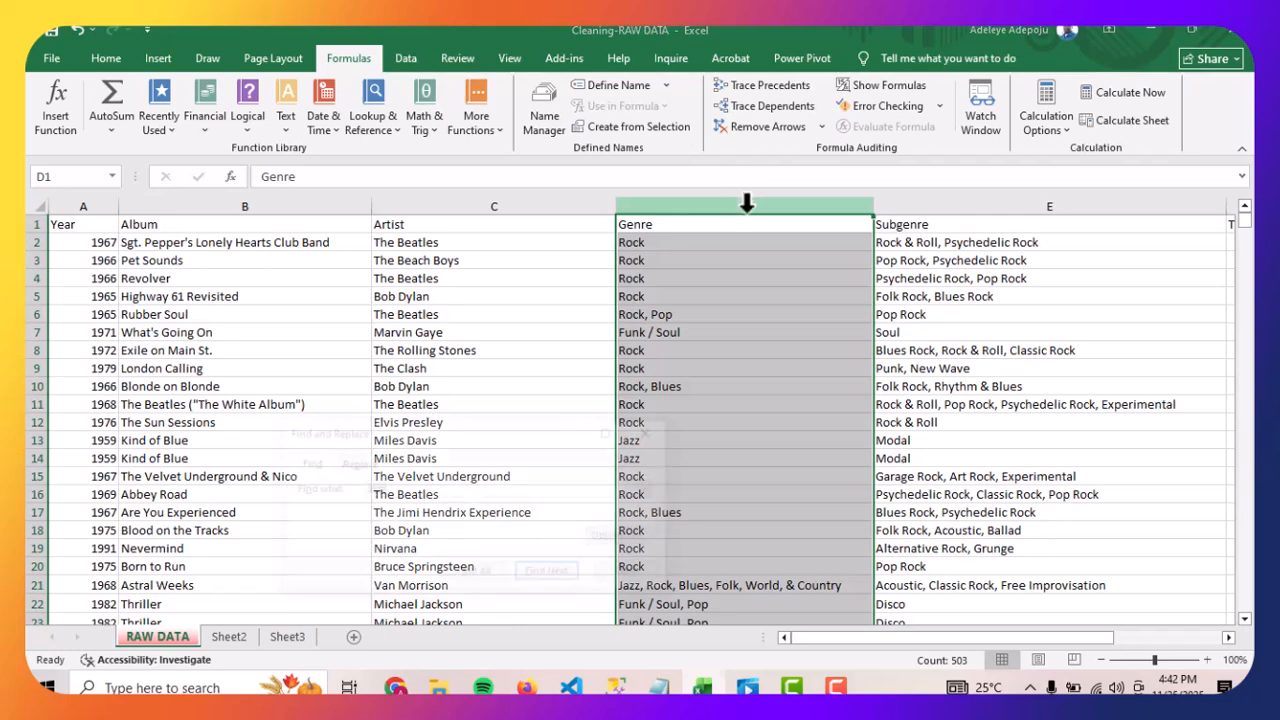
{"action": "key", "text": "ctrl+f"}
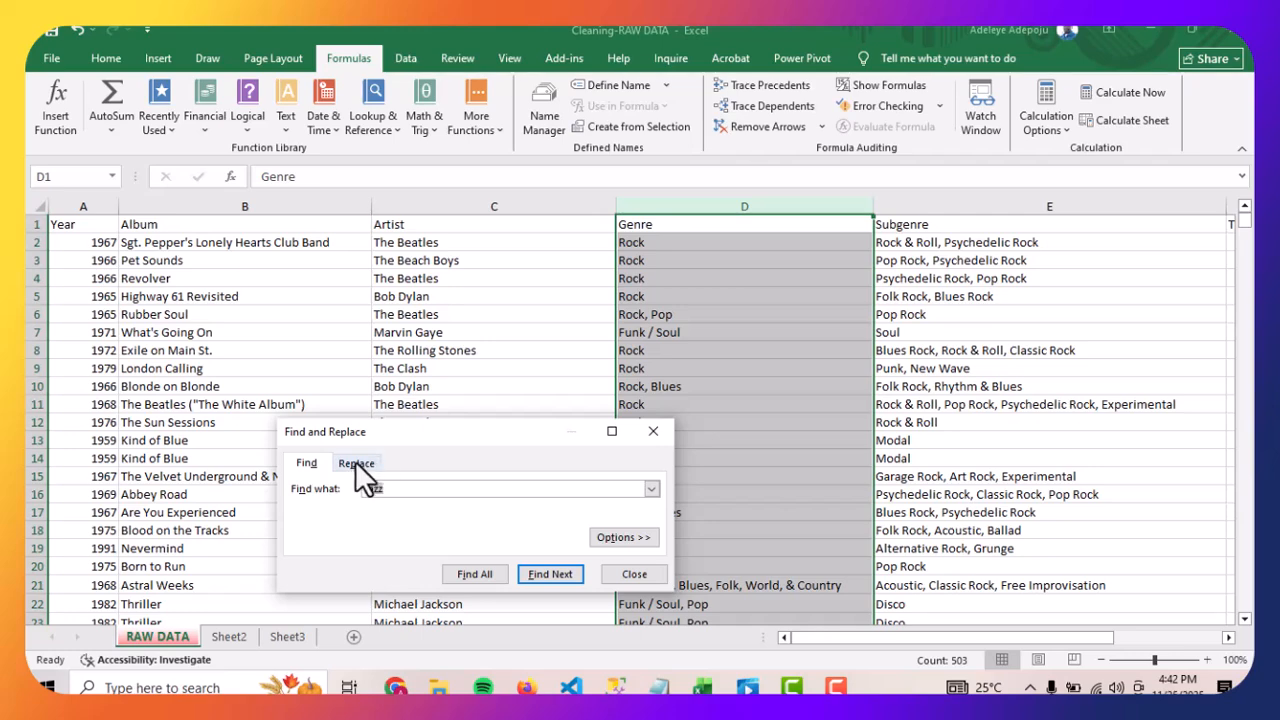
{"action": "left_click", "coordinate": [355, 461]}
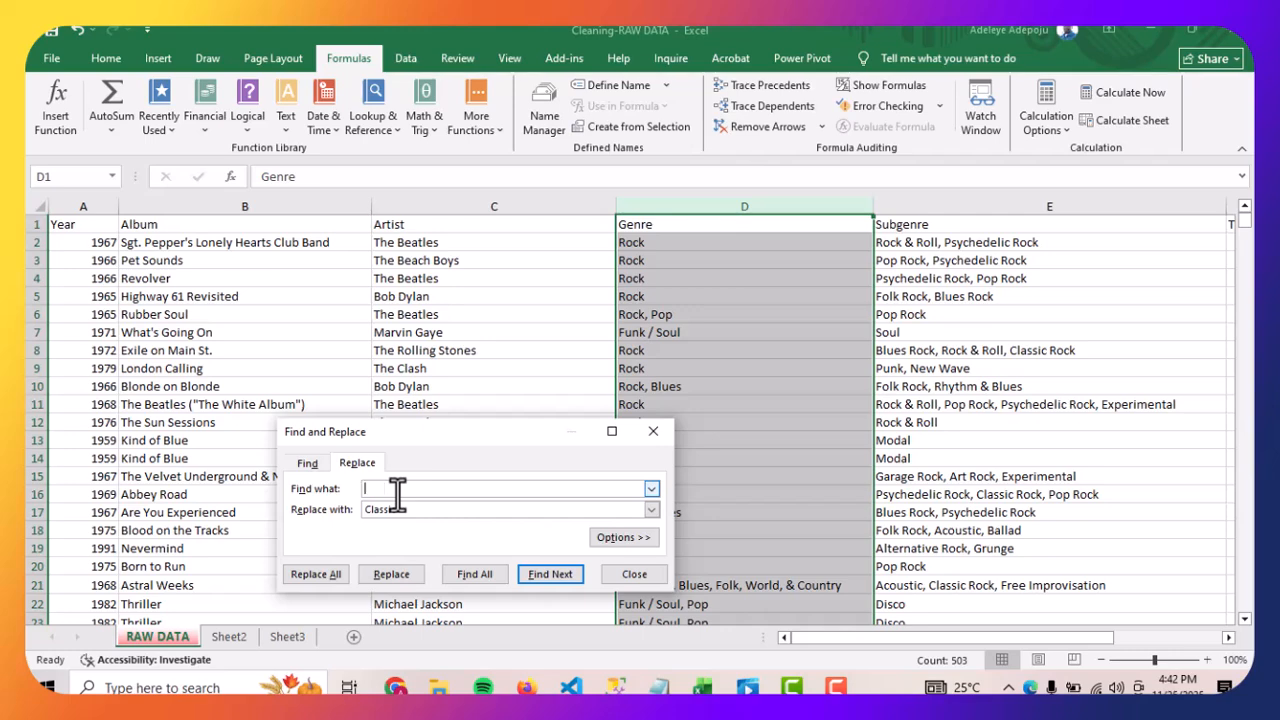
{"action": "left_click", "coordinate": [402, 504]}
{"action": "type", "text": "Rock"}
{"action": "left_click", "coordinate": [403, 510]}
{"action": "type", "text": "Afro Beats"}
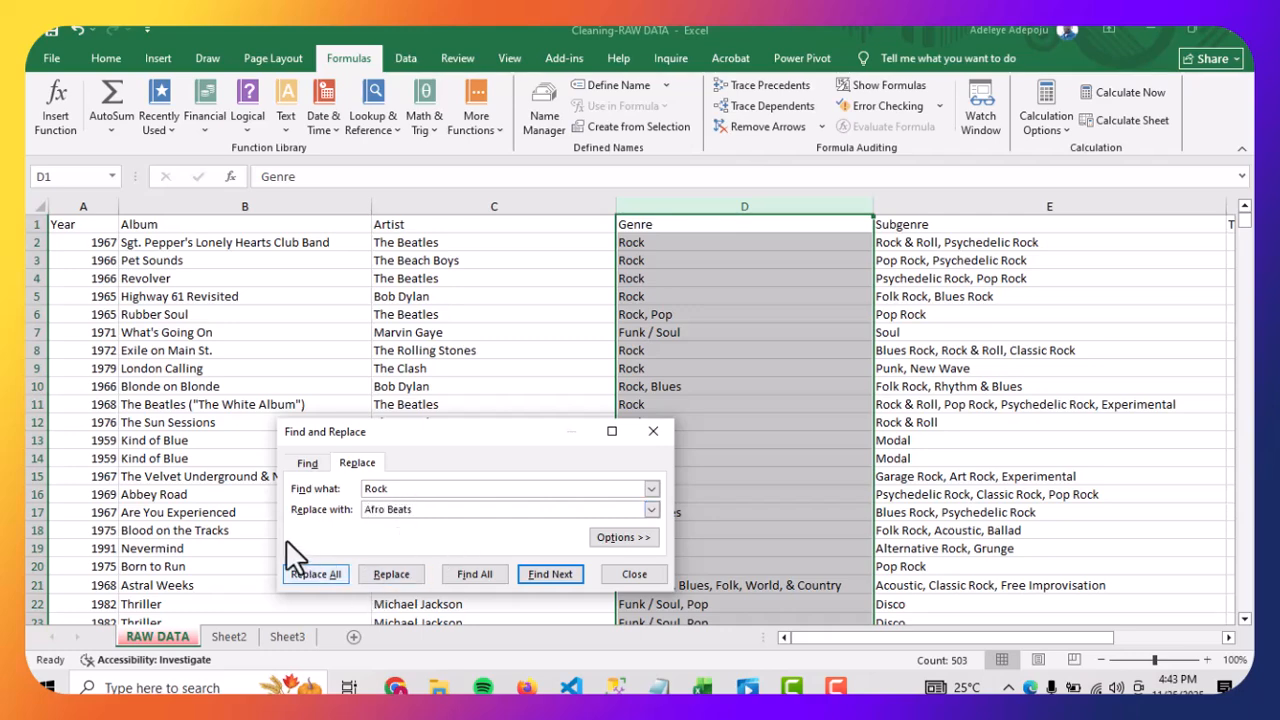
{"action": "left_click", "coordinate": [309, 570]}
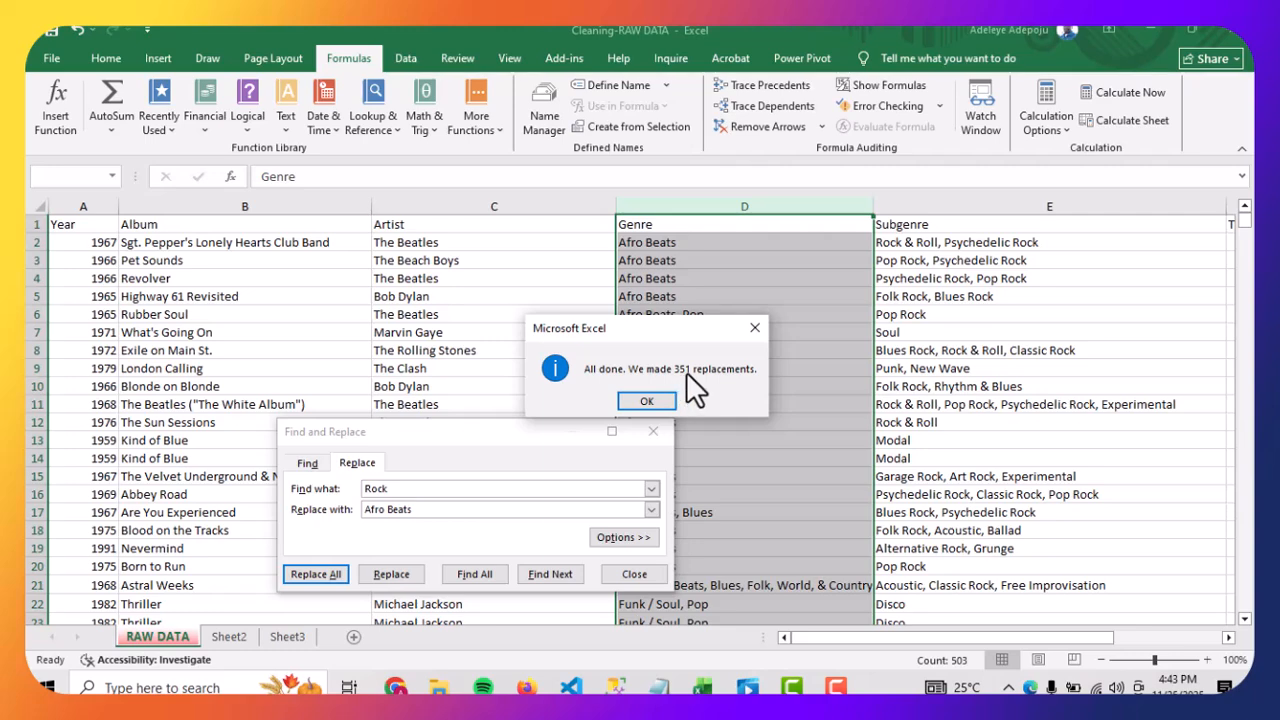
{"action": "left_click", "coordinate": [648, 401]}
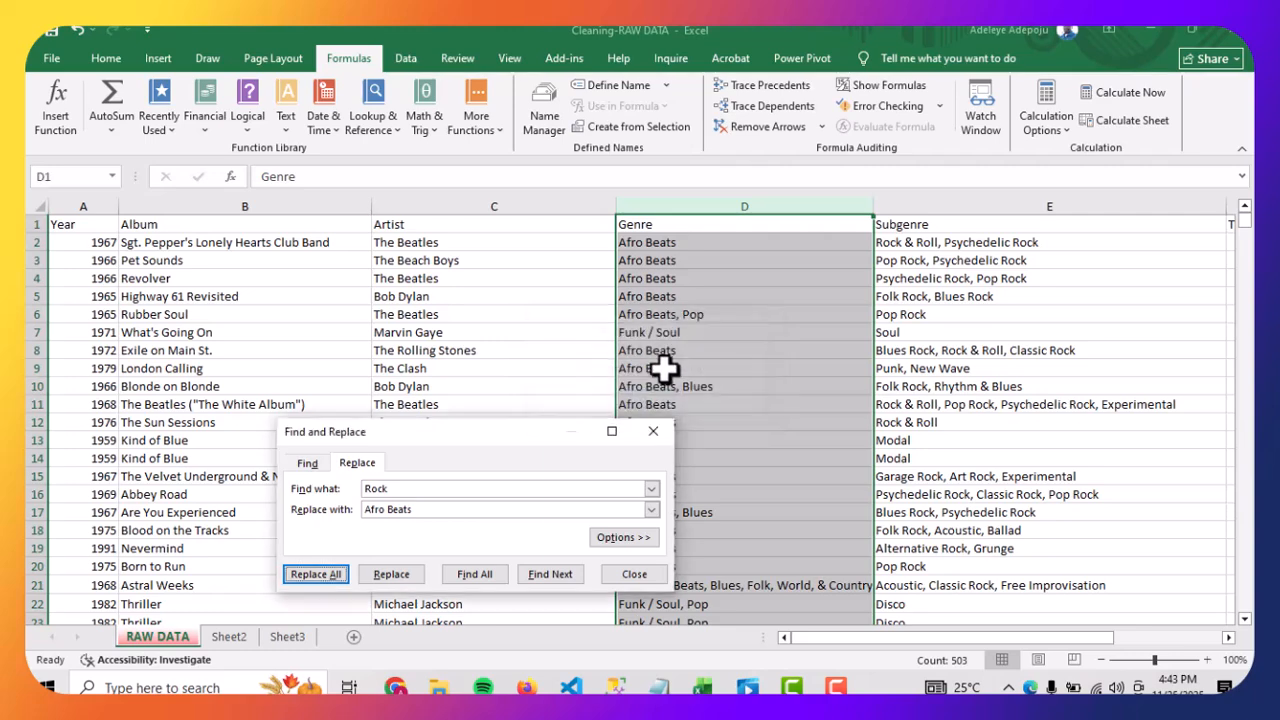
{"action": "left_click", "coordinate": [634, 575]}
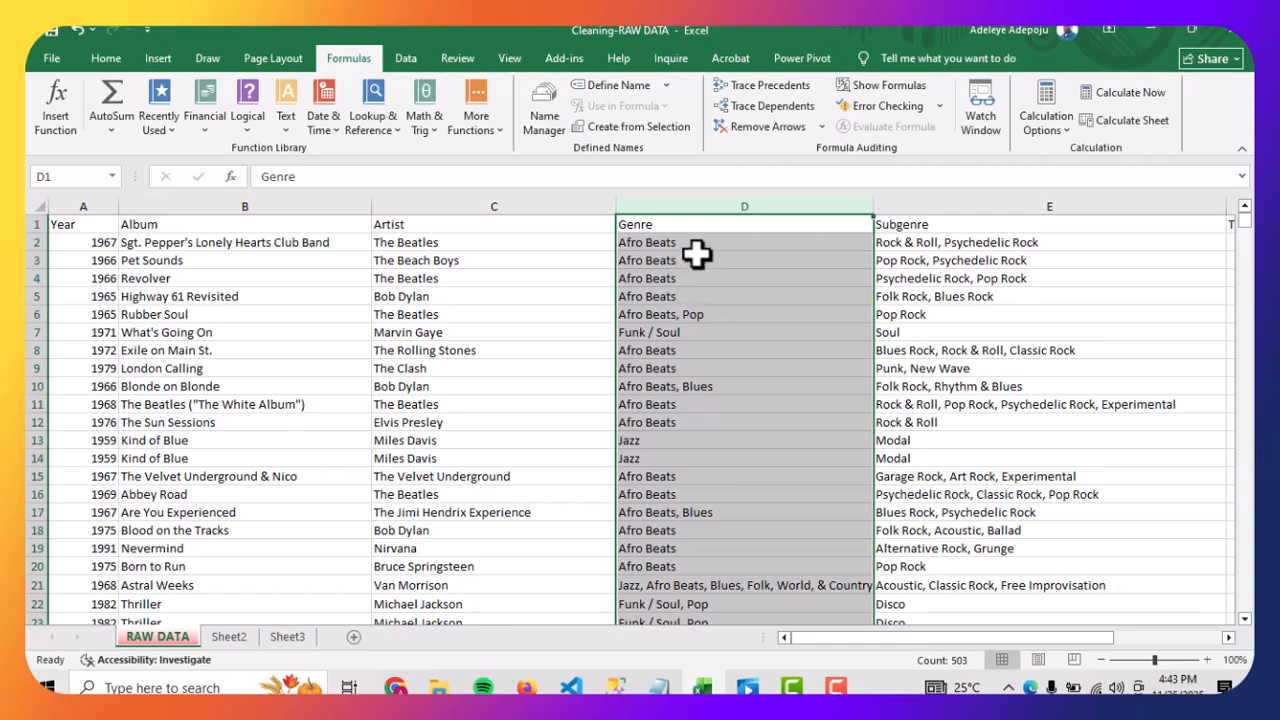
Examine the Genre column down the records to check where Afro Beats has been substituted.
{"action": "scroll", "coordinate": [723, 306], "scroll_direction": "down", "scroll_amount": 14}
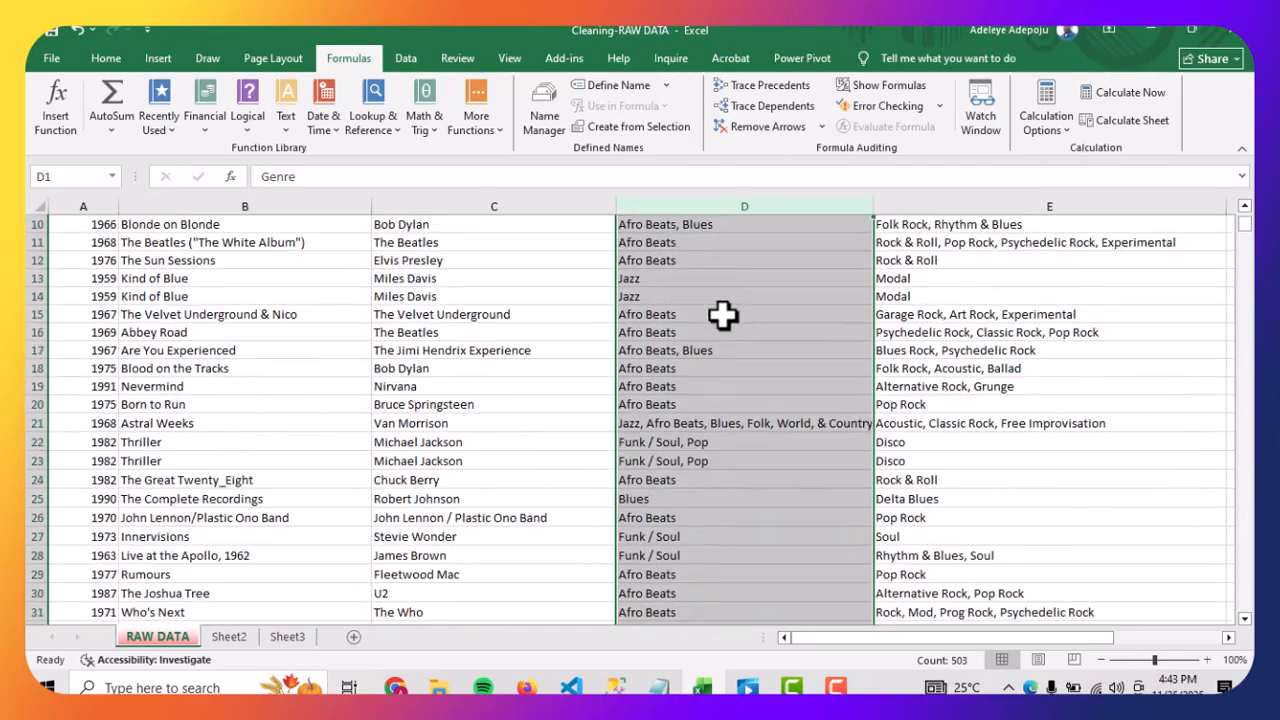
{"action": "scroll", "coordinate": [722, 348], "scroll_direction": "down", "scroll_amount": 20}
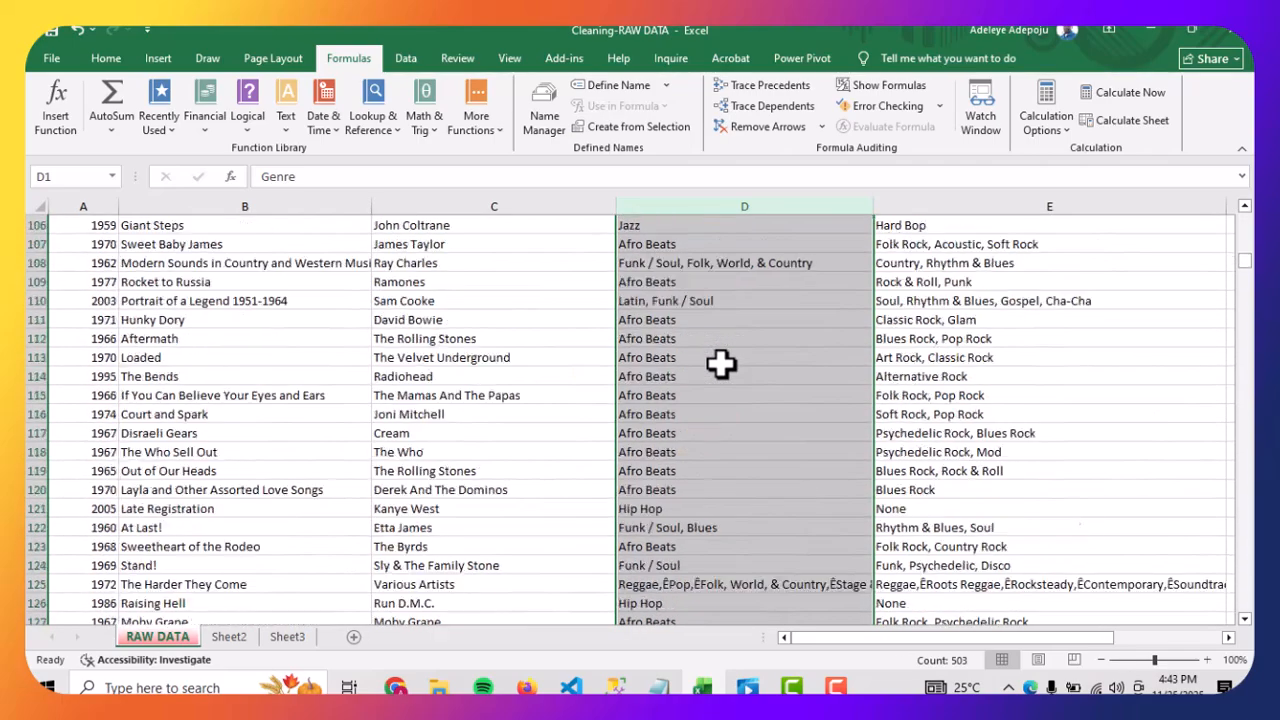
{"action": "scroll", "coordinate": [722, 366], "scroll_direction": "down", "scroll_amount": 20}
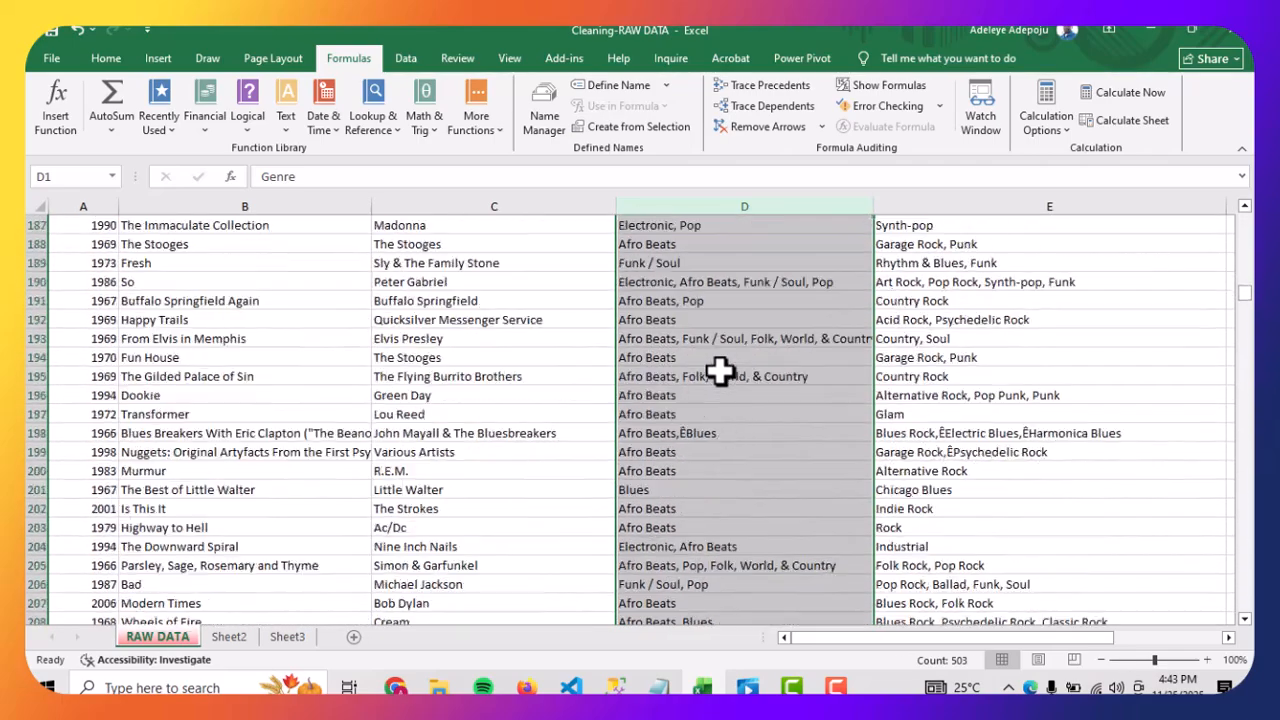
{"action": "scroll", "coordinate": [720, 372], "scroll_direction": "down", "scroll_amount": 12}
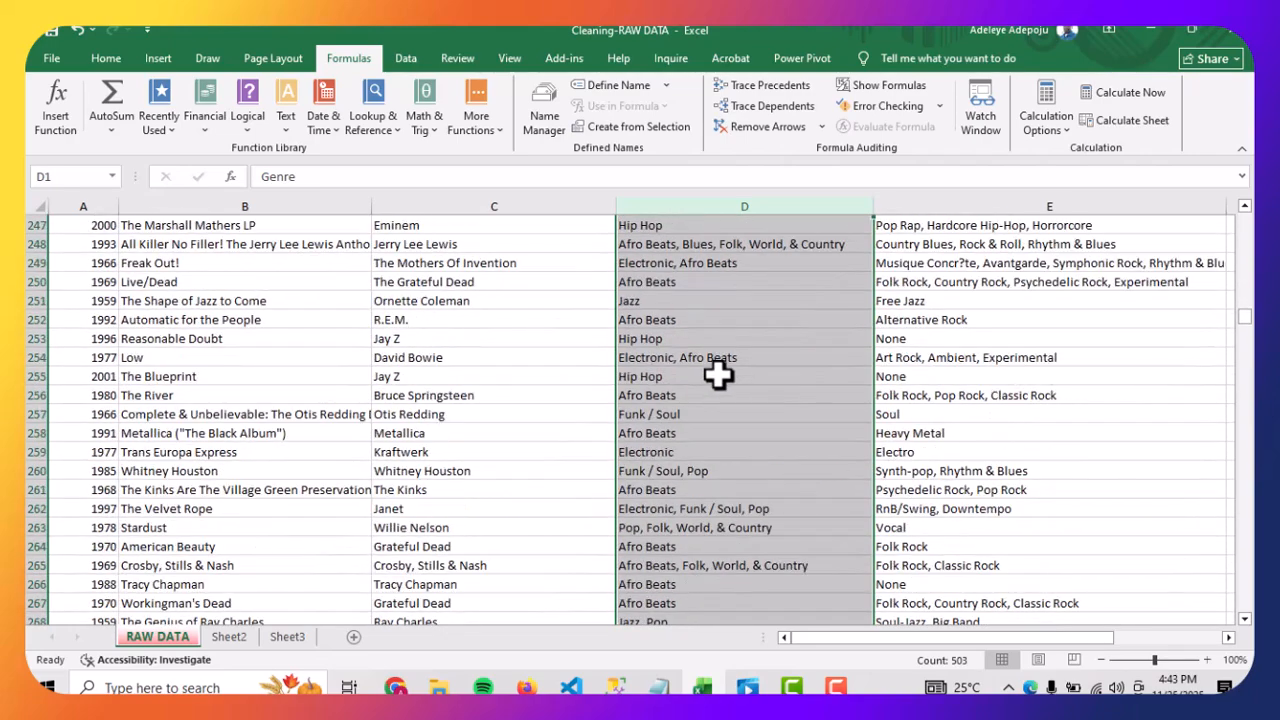
{"action": "scroll", "coordinate": [718, 374], "scroll_direction": "down", "scroll_amount": 3}
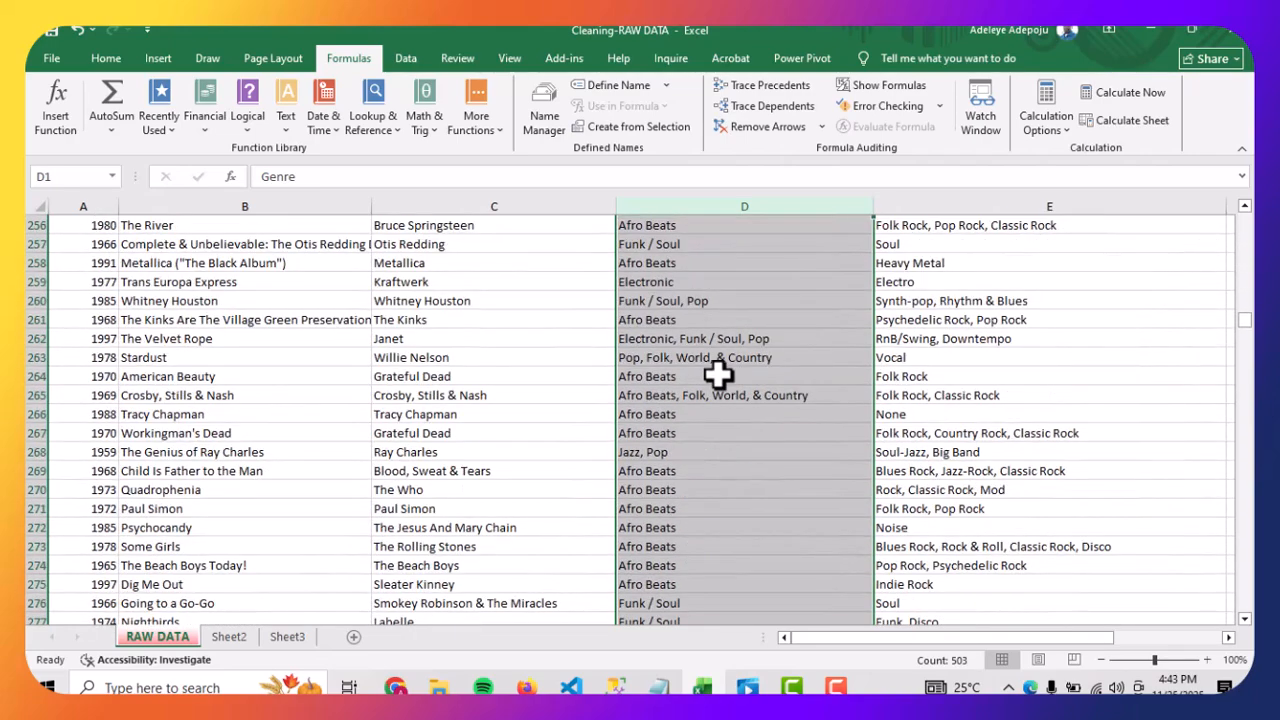
{"action": "scroll", "coordinate": [716, 377], "scroll_direction": "up", "scroll_amount": 20}
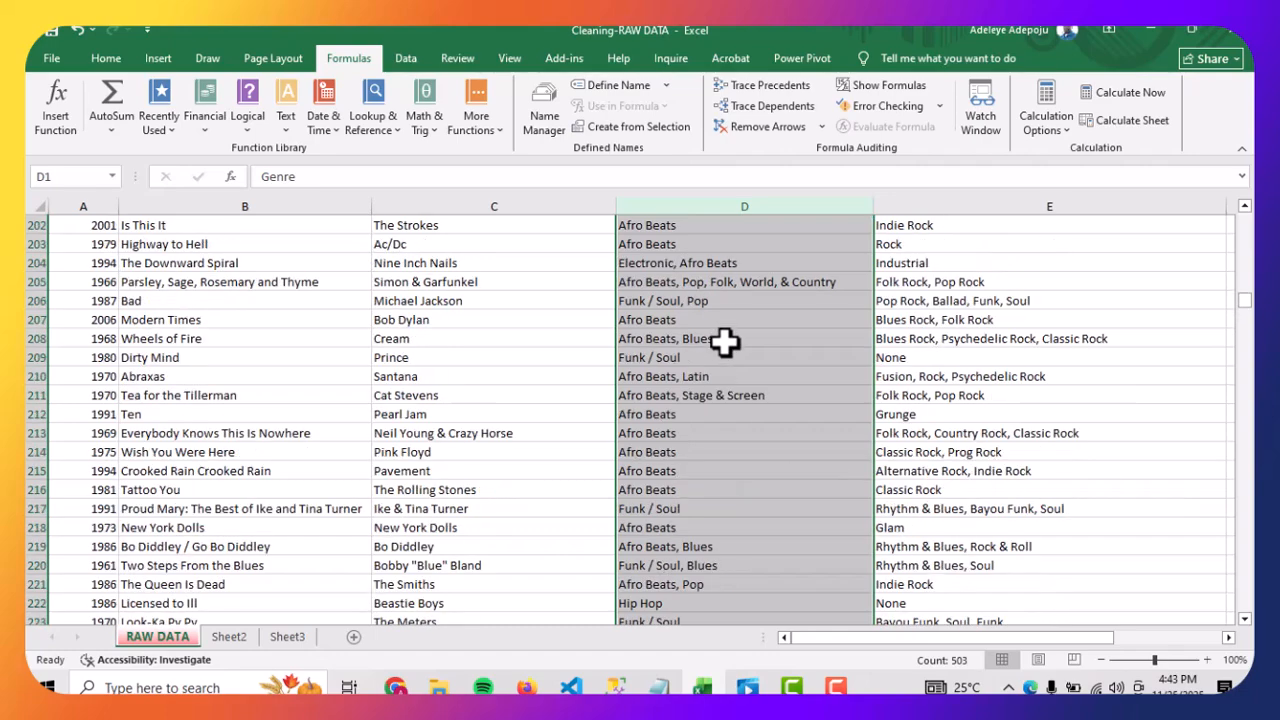
{"action": "scroll", "coordinate": [724, 342], "scroll_direction": "up", "scroll_amount": 20}
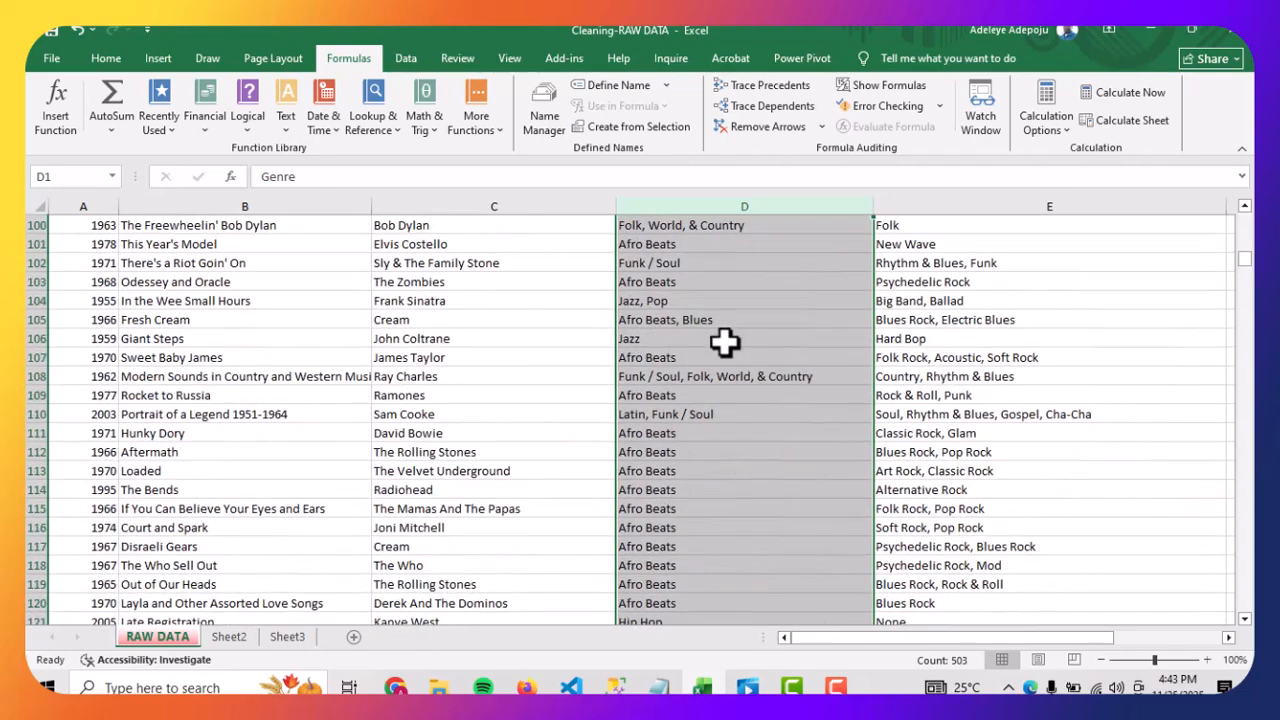
{"action": "scroll", "coordinate": [724, 342], "scroll_direction": "up", "scroll_amount": 9}
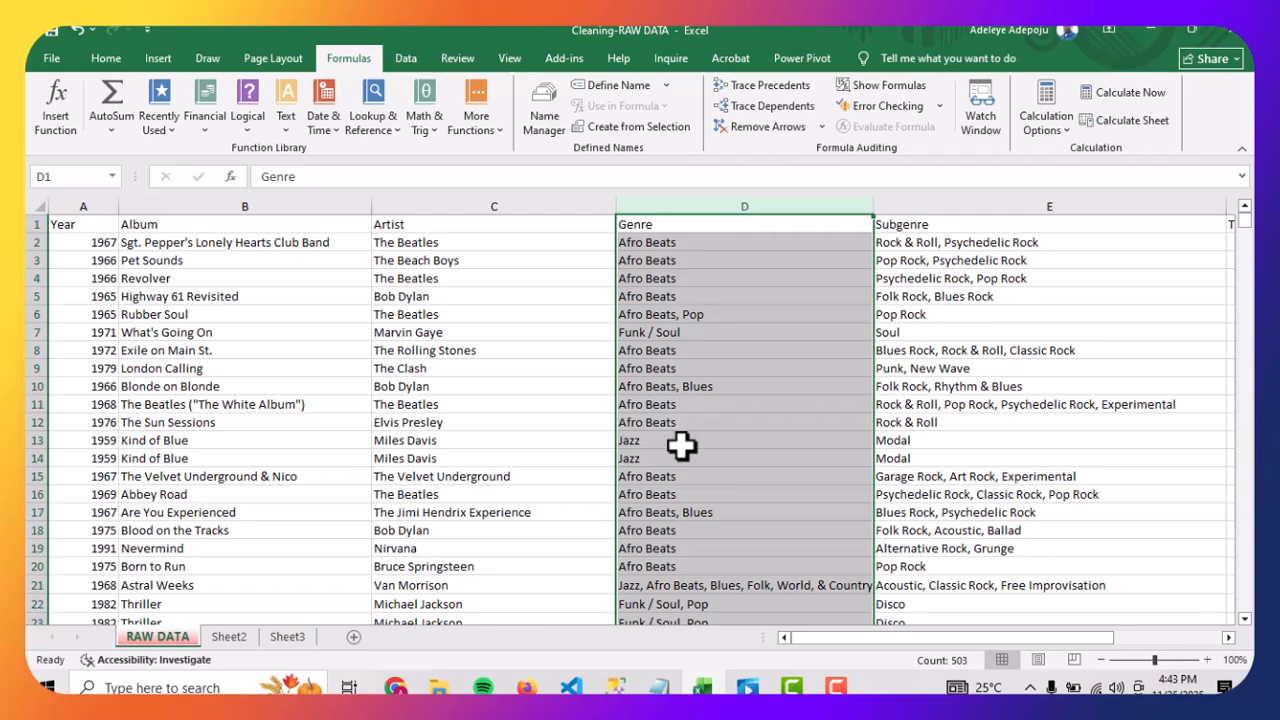
Replace all occurrences of Jazz with Classic in the Genre column D and check the replaced entries.
{"action": "left_click", "coordinate": [743, 207]}
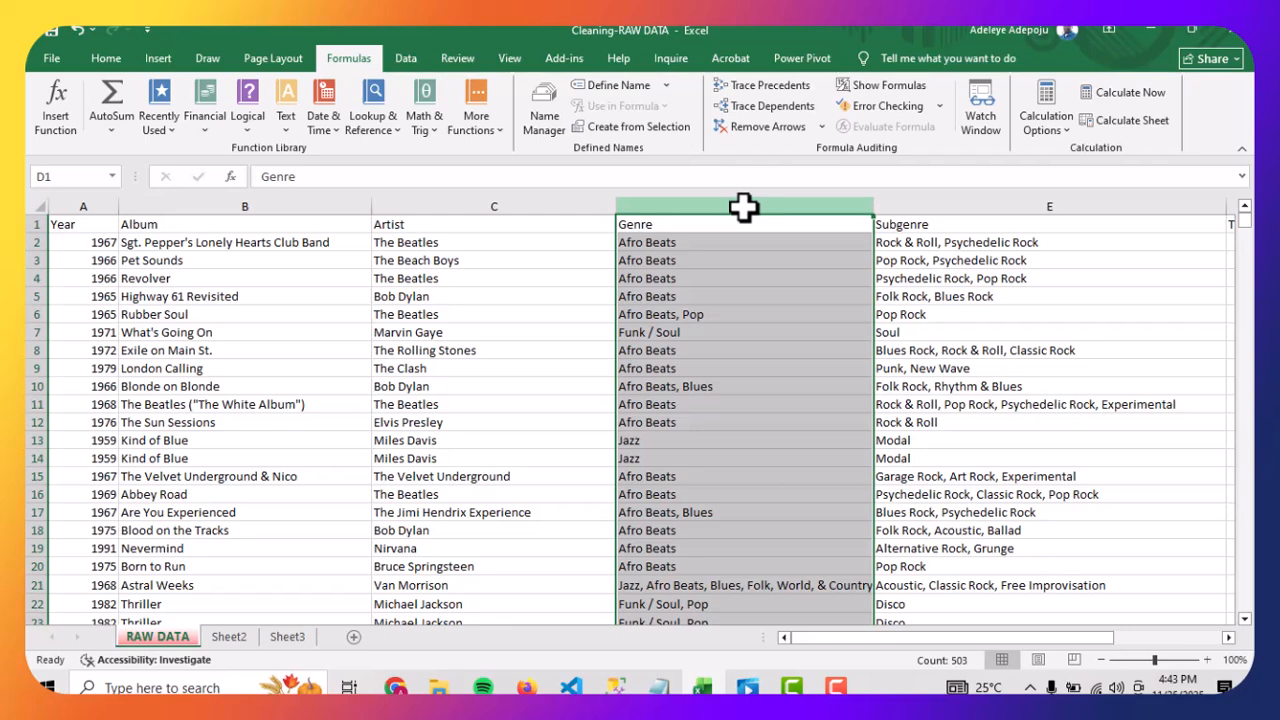
{"action": "key", "text": "ctrl+f"}
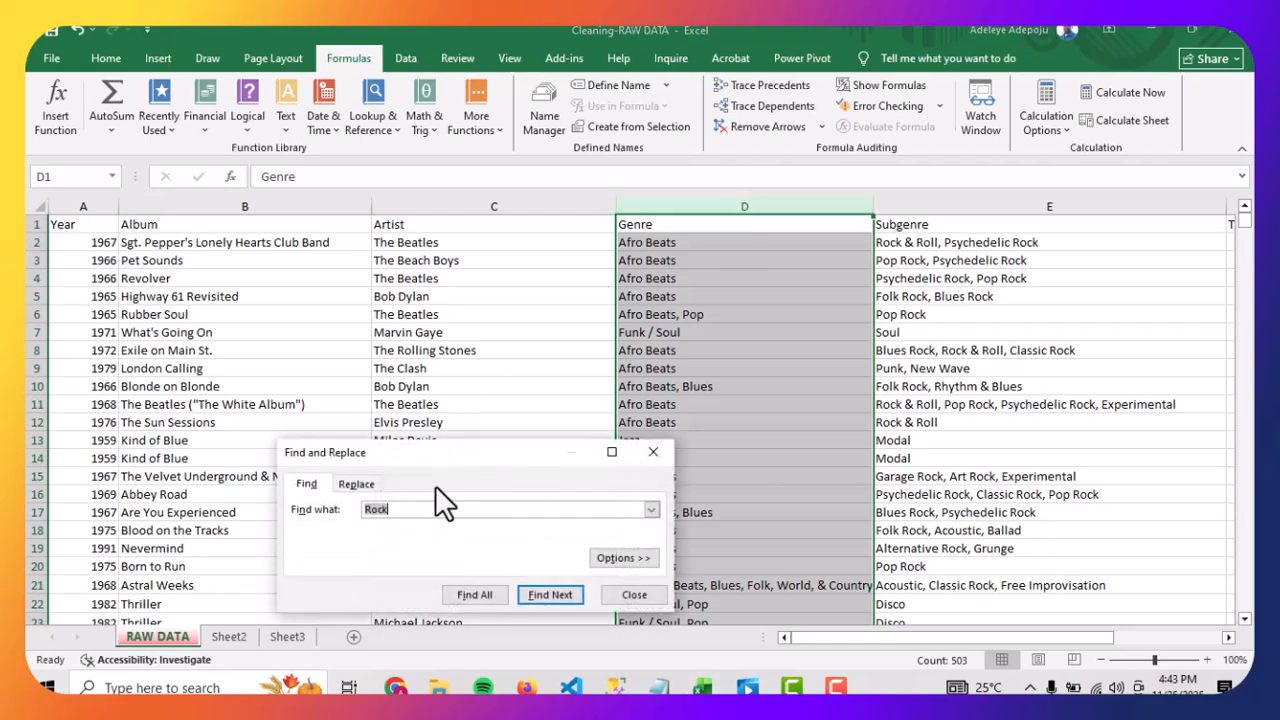
{"action": "key", "text": "BackSpace"}
{"action": "left_click", "coordinate": [352, 485]}
{"action": "left_click", "coordinate": [430, 535]}
{"action": "key", "text": "BackSpace"}
{"action": "key", "text": "BackSpace"}
{"action": "key", "text": "BackSpace"}
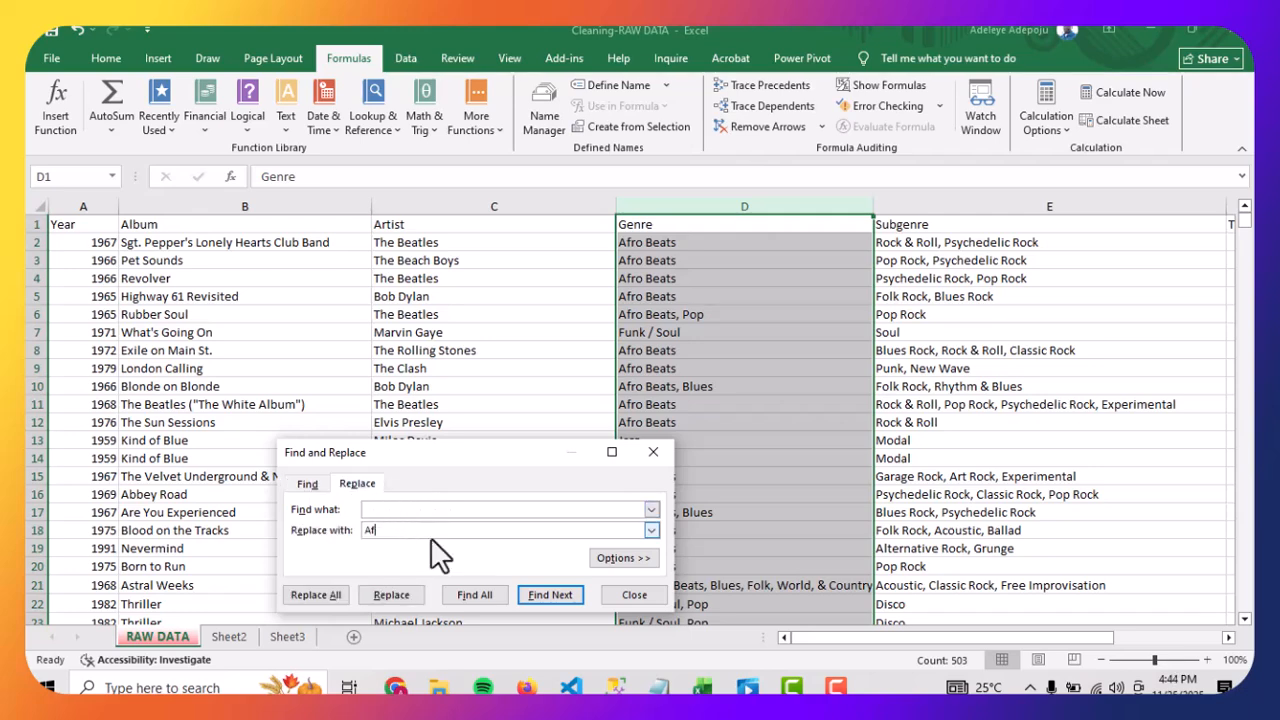
{"action": "left_click", "coordinate": [443, 508]}
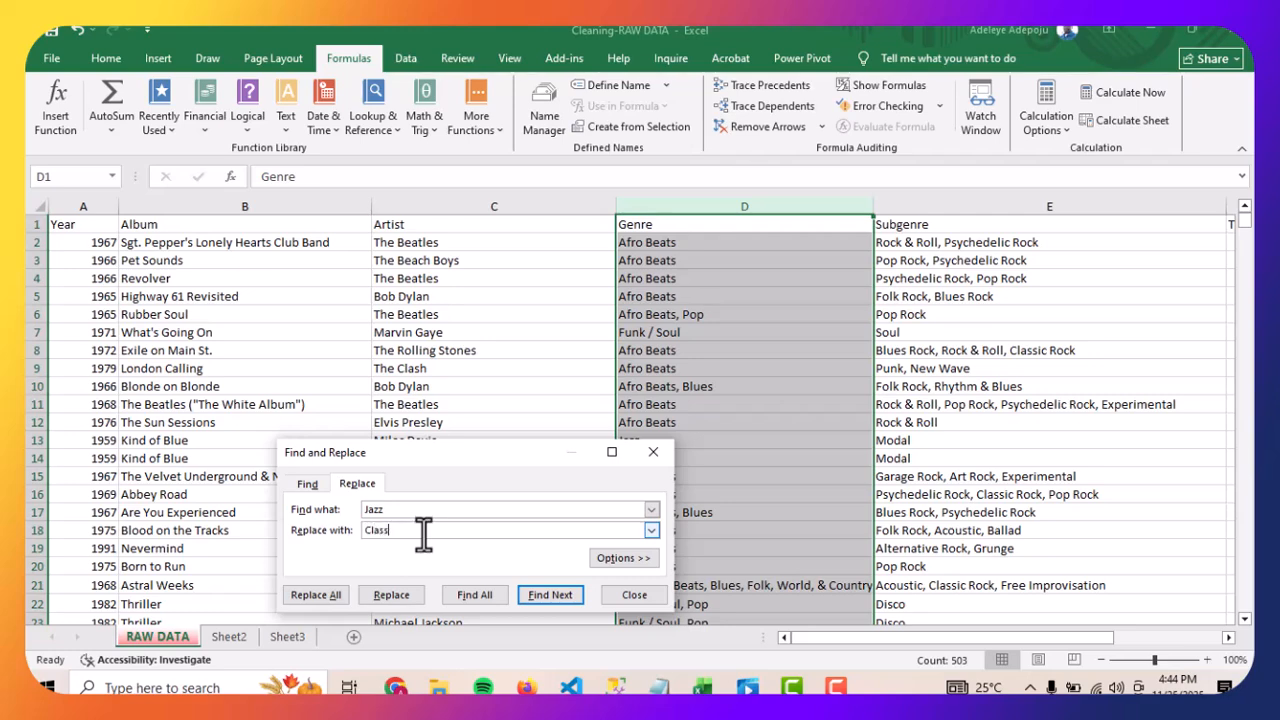
{"action": "left_click", "coordinate": [315, 596]}
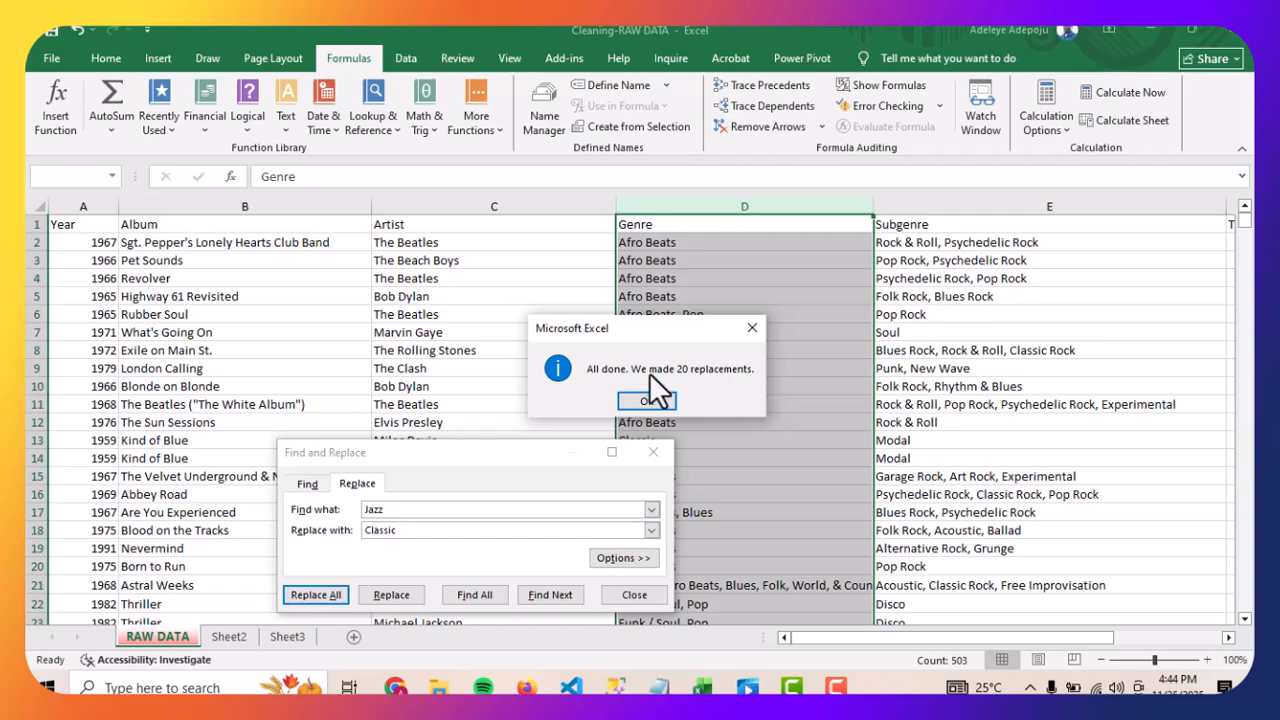
{"action": "left_click", "coordinate": [648, 400]}
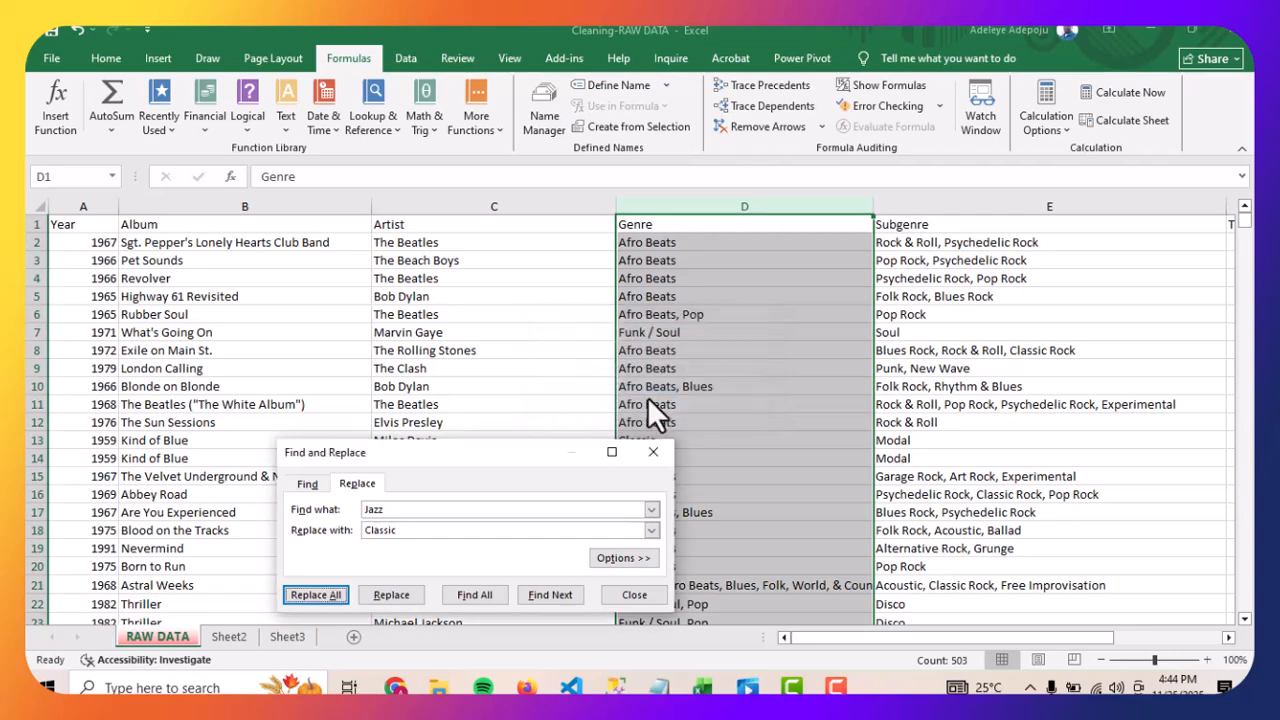
{"action": "left_click", "coordinate": [630, 595]}
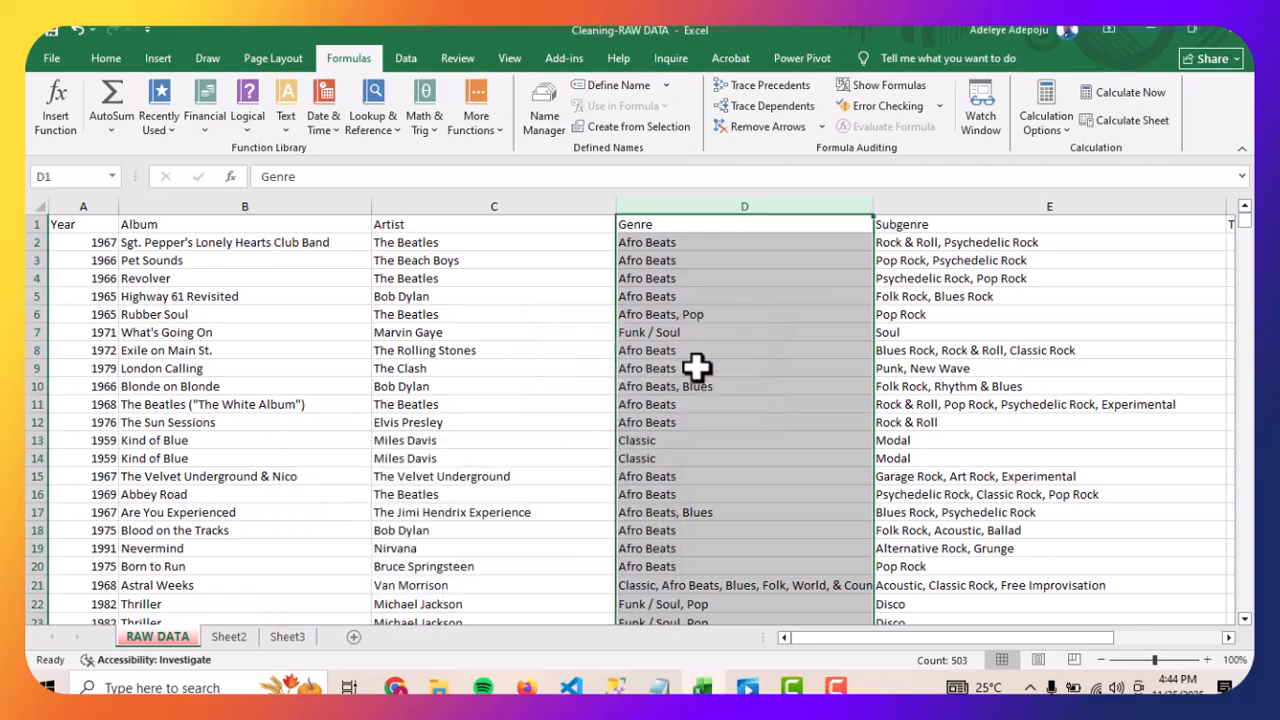
{"action": "scroll", "coordinate": [700, 398], "scroll_direction": "down", "scroll_amount": 5}
{"action": "scroll", "coordinate": [700, 398], "scroll_direction": "down", "scroll_amount": 20}
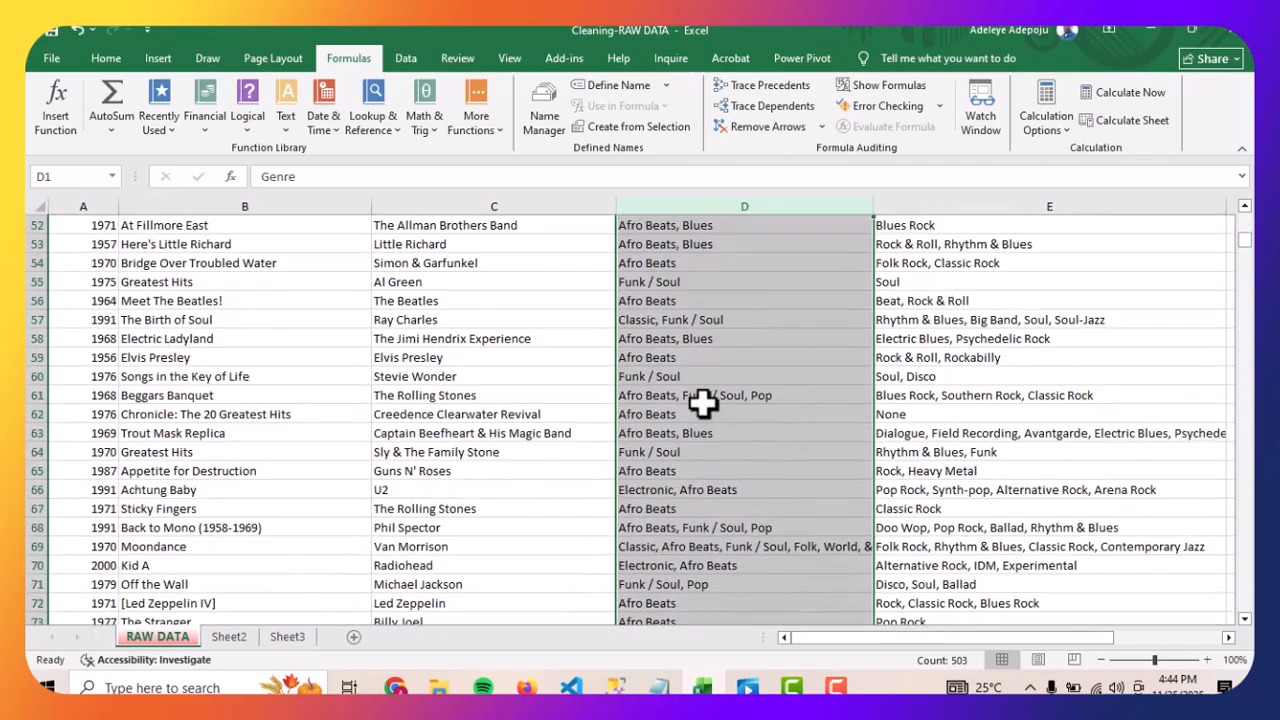
Examine the Genre column down the records to check the Afro Beats and Classic replacements.
{"action": "scroll", "coordinate": [703, 408], "scroll_direction": "down", "scroll_amount": 20}
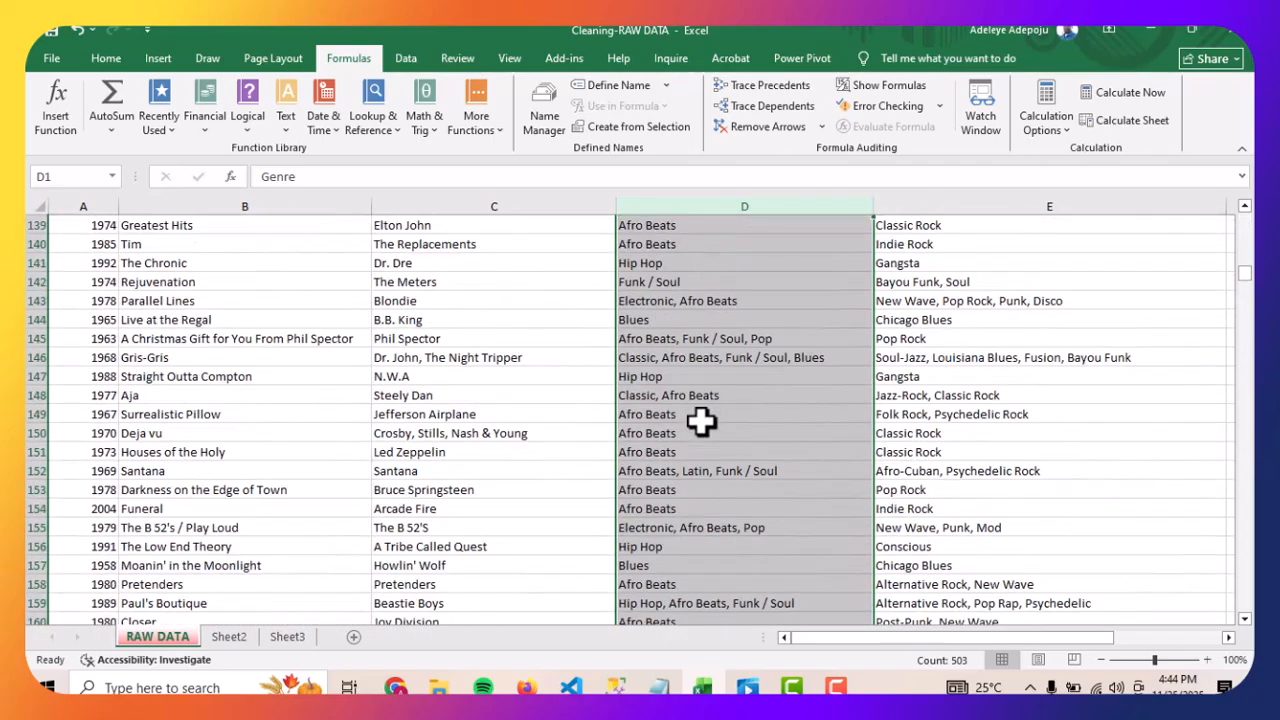
{"action": "scroll", "coordinate": [700, 425], "scroll_direction": "up", "scroll_amount": 20}
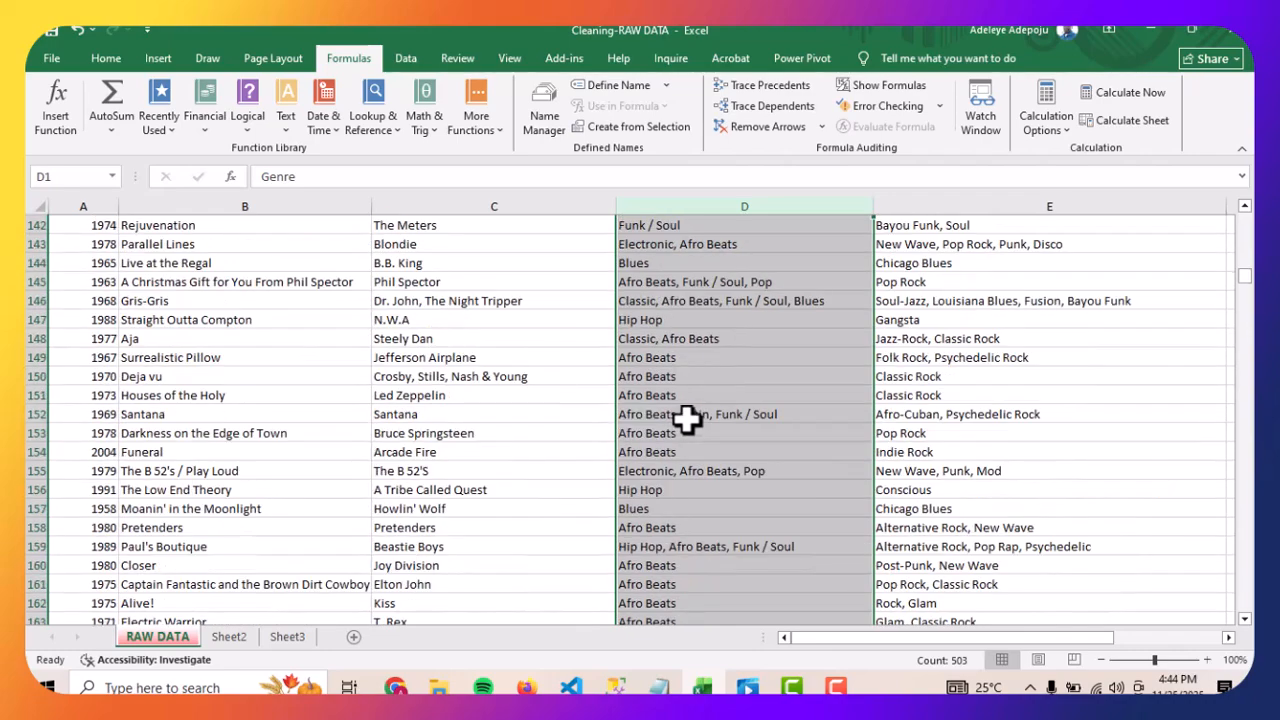
{"action": "scroll", "coordinate": [686, 420], "scroll_direction": "up", "scroll_amount": 20}
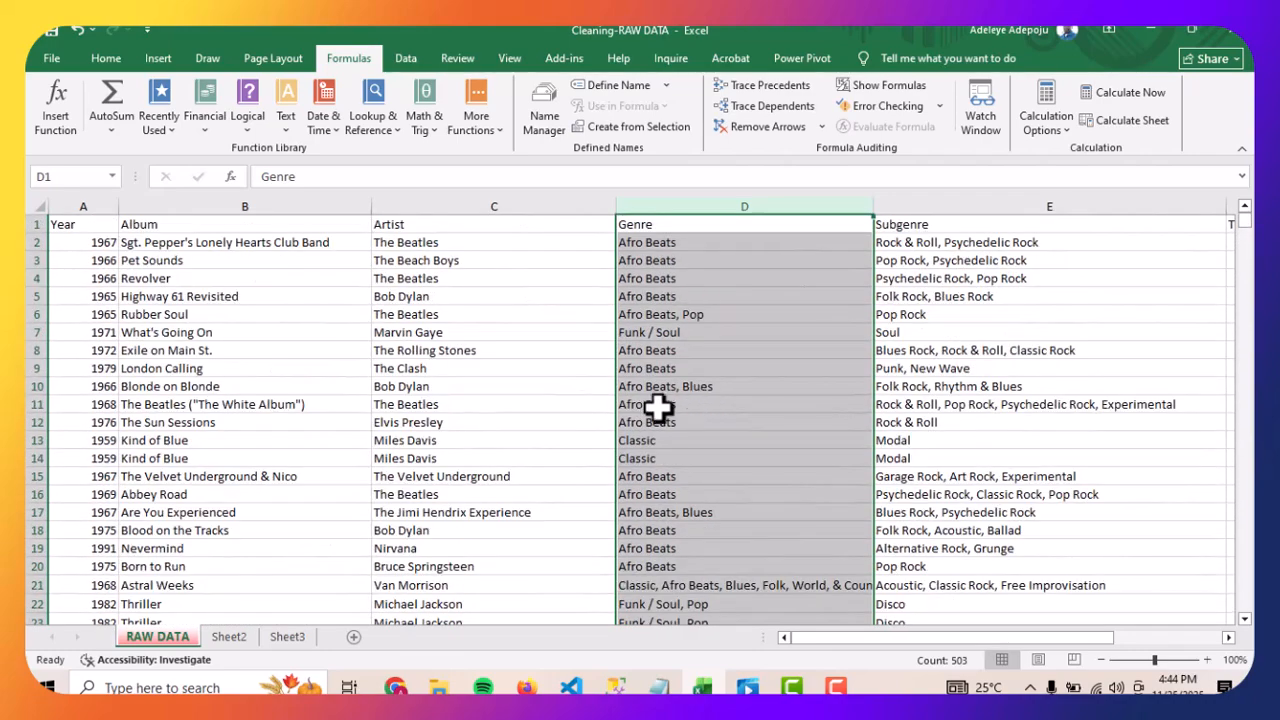
{"action": "left_click", "coordinate": [517, 226]}
{"action": "left_click", "coordinate": [657, 226]}
Review the whole cleaned dataset across all columns and down the rows for remaining problems.
{"action": "left_click_drag", "start_coordinate": [881, 641], "coordinate": [999, 633]}
{"action": "scroll", "coordinate": [778, 378], "scroll_direction": "down", "scroll_amount": 3}
{"action": "scroll", "coordinate": [778, 378], "scroll_direction": "up", "scroll_amount": 3}
{"action": "left_click_drag", "start_coordinate": [910, 637], "coordinate": [818, 641]}
{"action": "scroll", "coordinate": [401, 411], "scroll_direction": "down", "scroll_amount": 17}
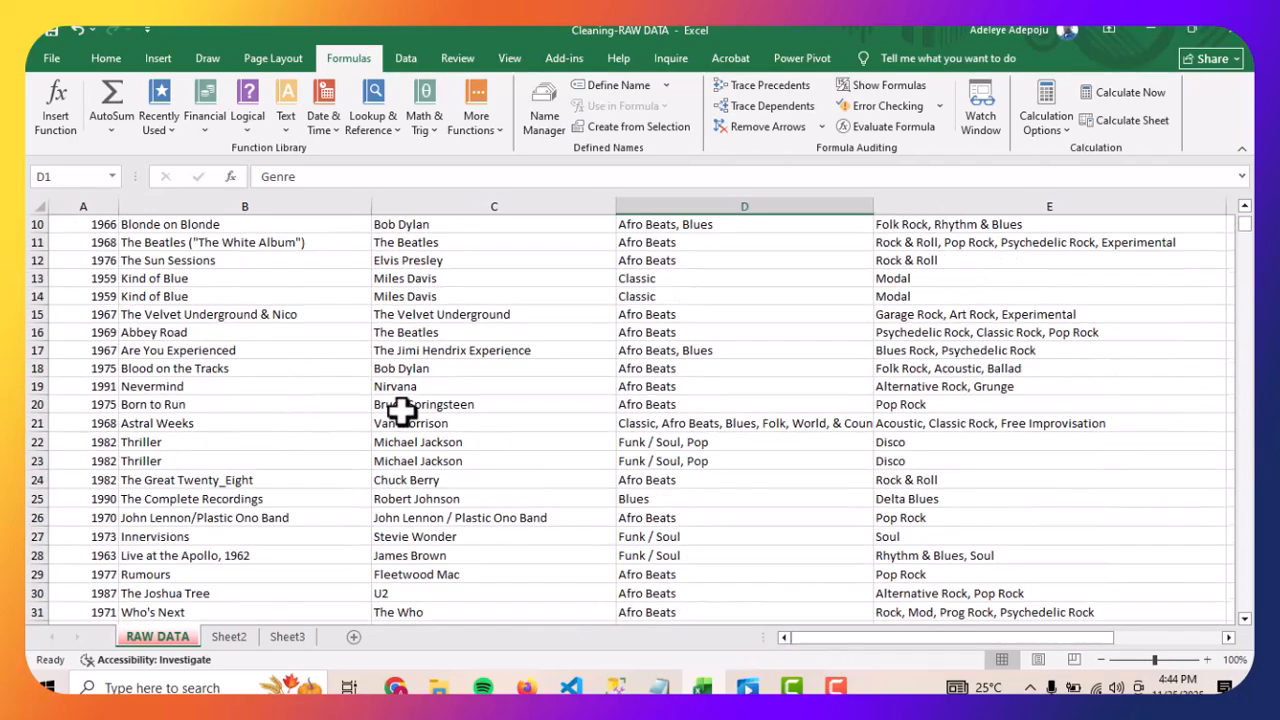
{"action": "scroll", "coordinate": [401, 418], "scroll_direction": "up", "scroll_amount": 17}
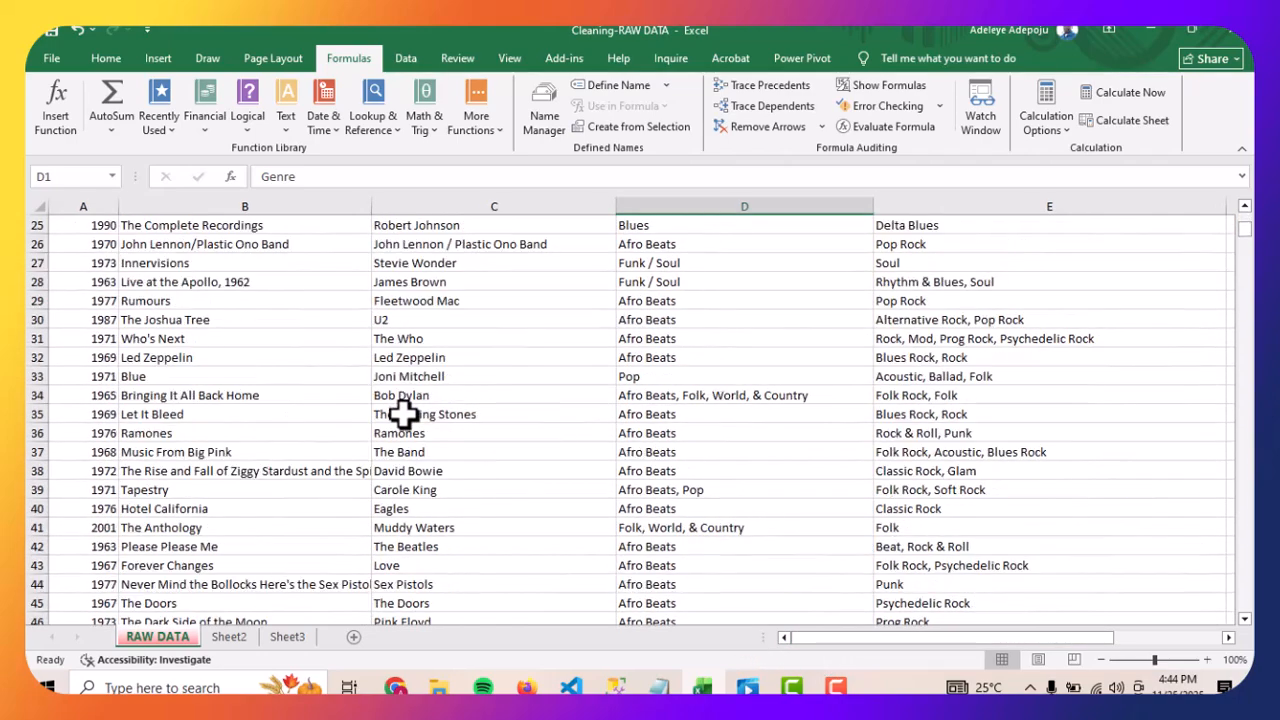
{"action": "scroll", "coordinate": [403, 425], "scroll_direction": "down", "scroll_amount": 20}
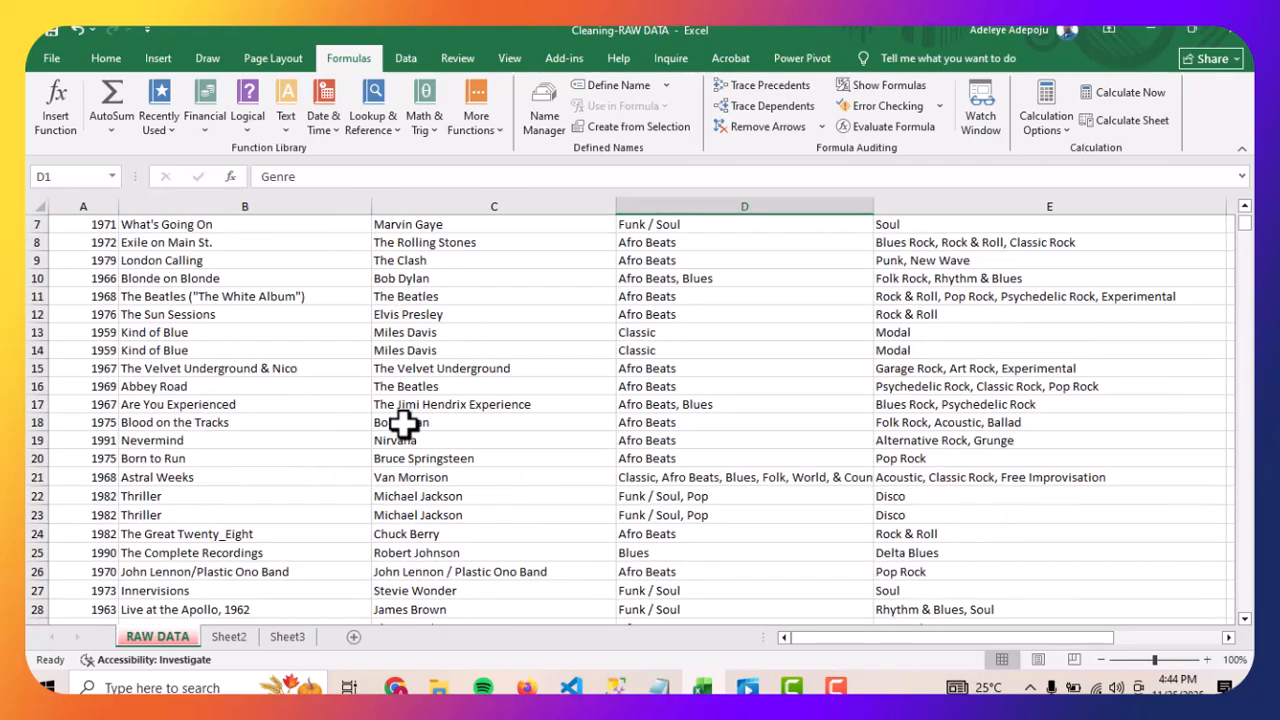
{"action": "scroll", "coordinate": [403, 427], "scroll_direction": "down", "scroll_amount": 20}
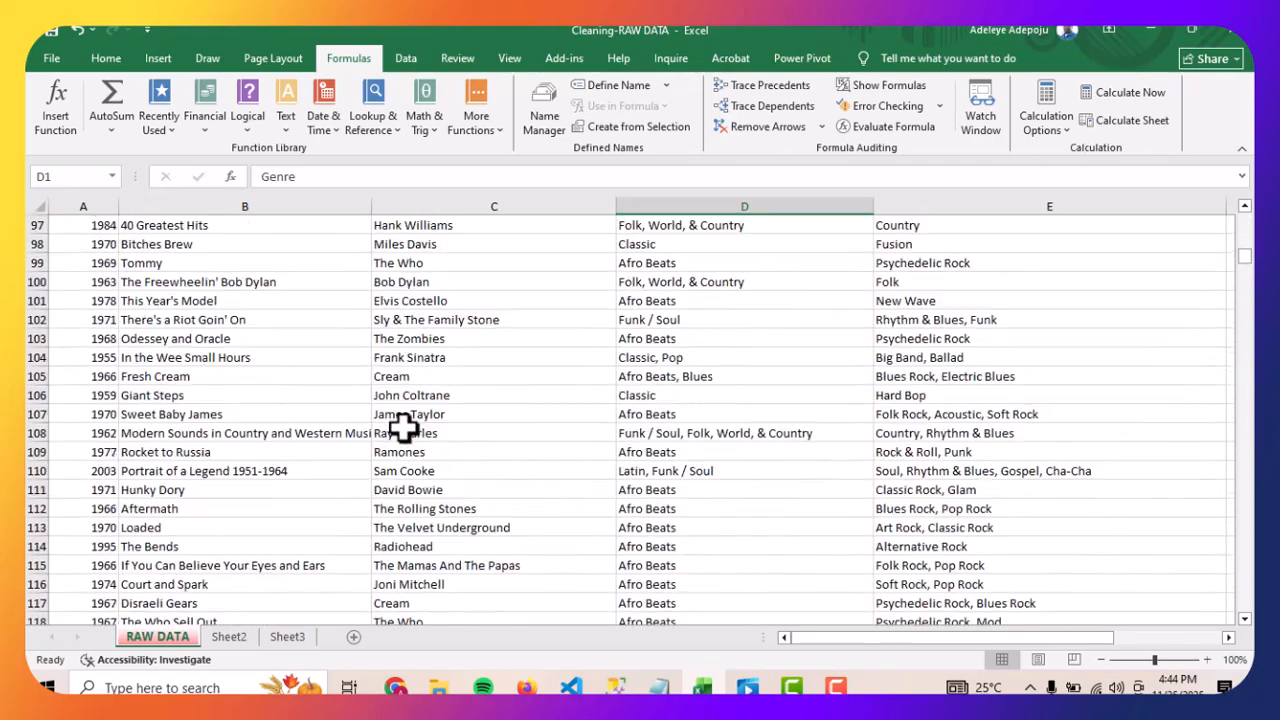
{"action": "scroll", "coordinate": [403, 433], "scroll_direction": "down", "scroll_amount": 20}
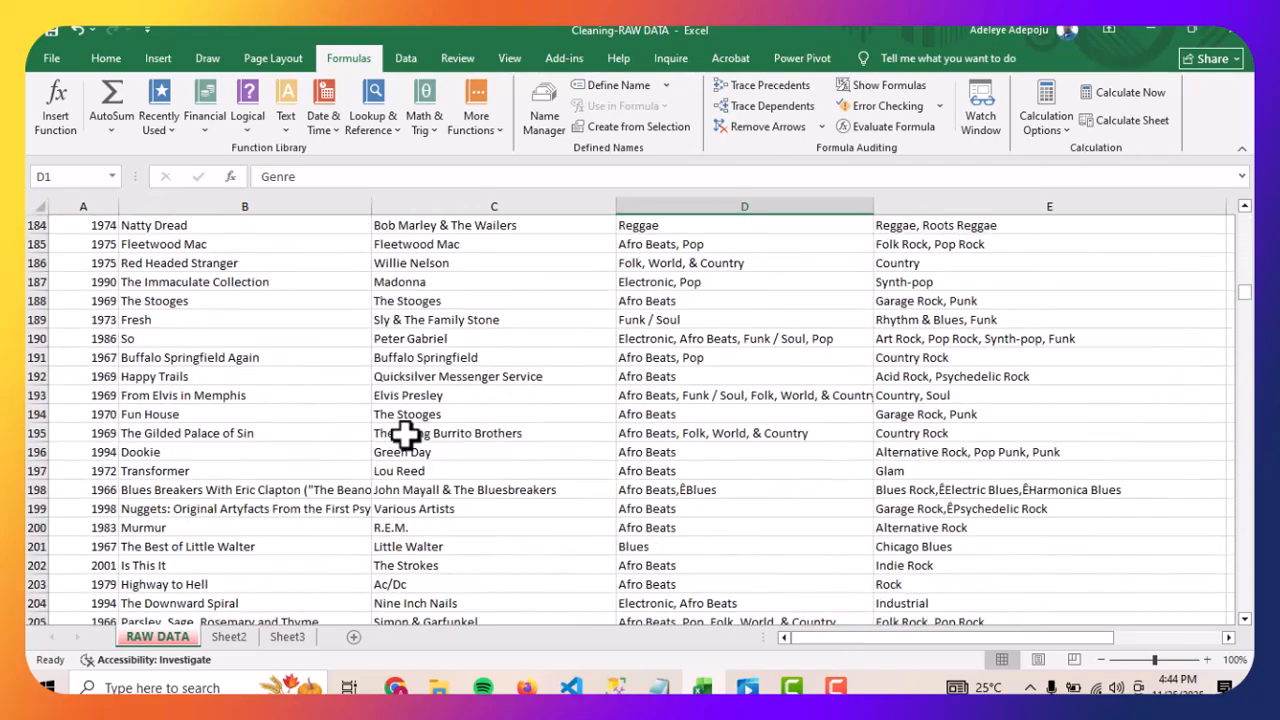
{"action": "scroll", "coordinate": [403, 433], "scroll_direction": "down", "scroll_amount": 20}
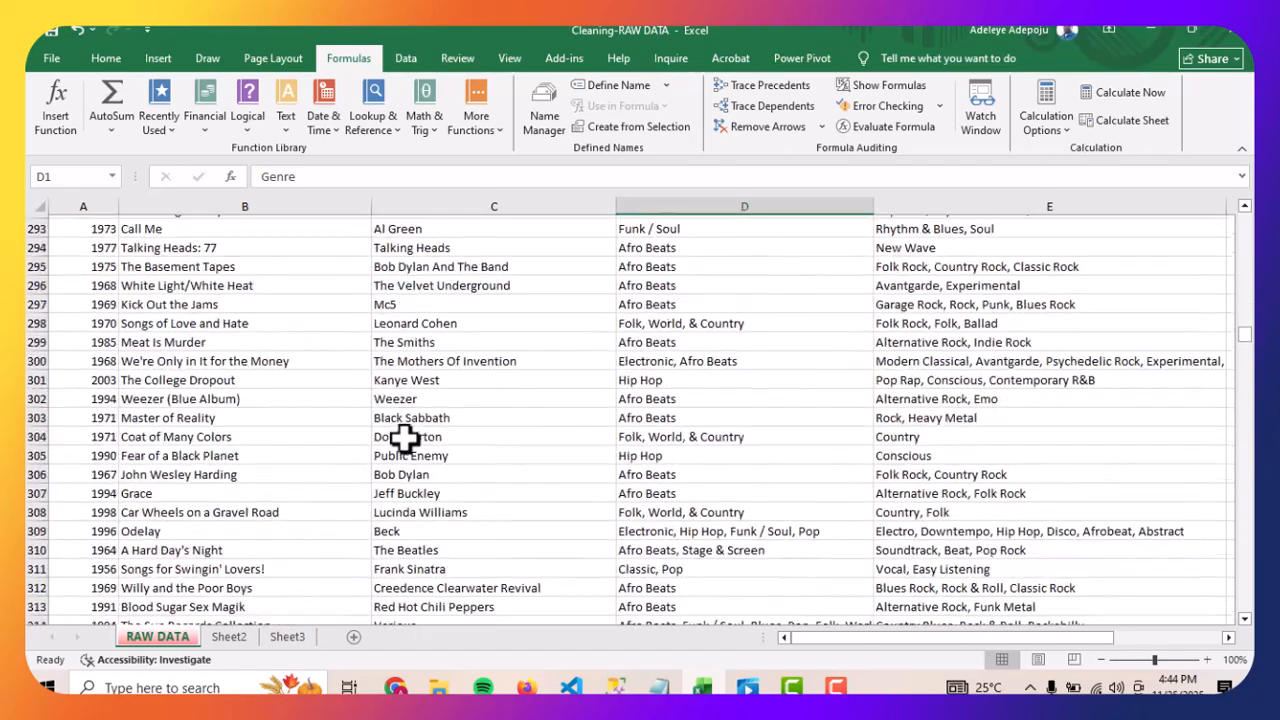
{"action": "scroll", "coordinate": [405, 441], "scroll_direction": "down", "scroll_amount": 13}
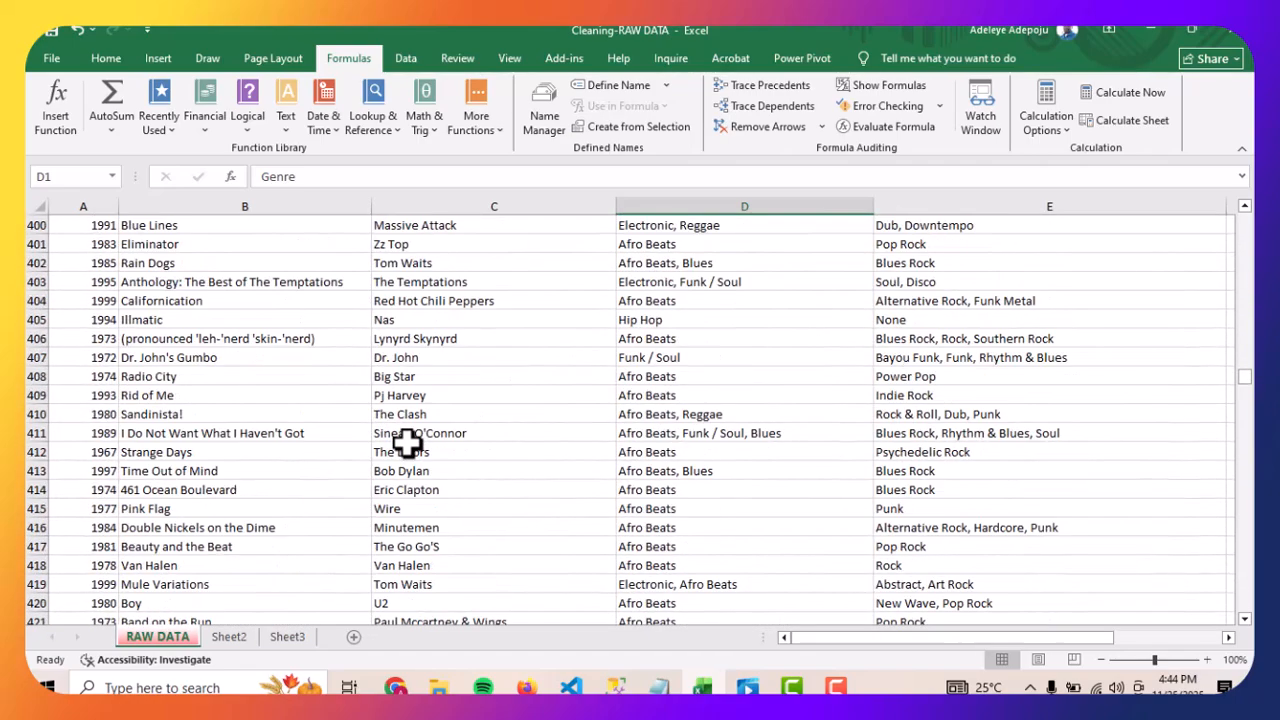
{"action": "scroll", "coordinate": [405, 443], "scroll_direction": "up", "scroll_amount": 20}
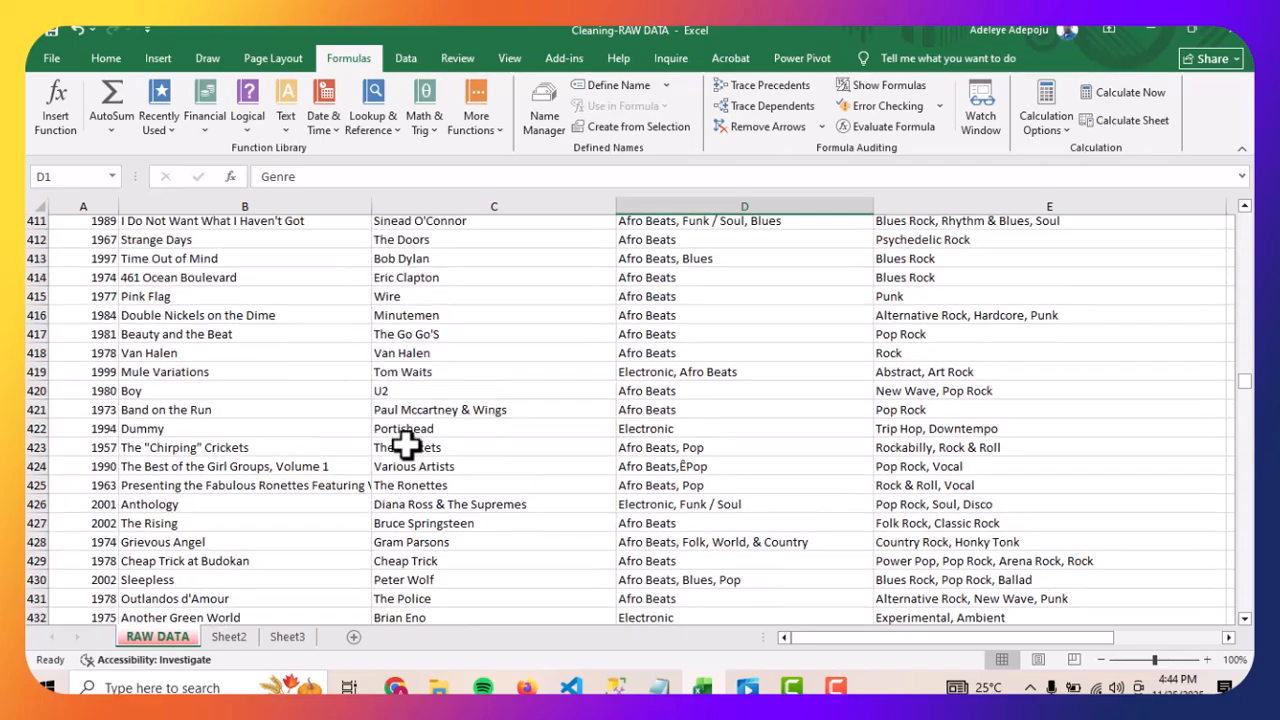
{"action": "scroll", "coordinate": [405, 443], "scroll_direction": "up", "scroll_amount": 20}
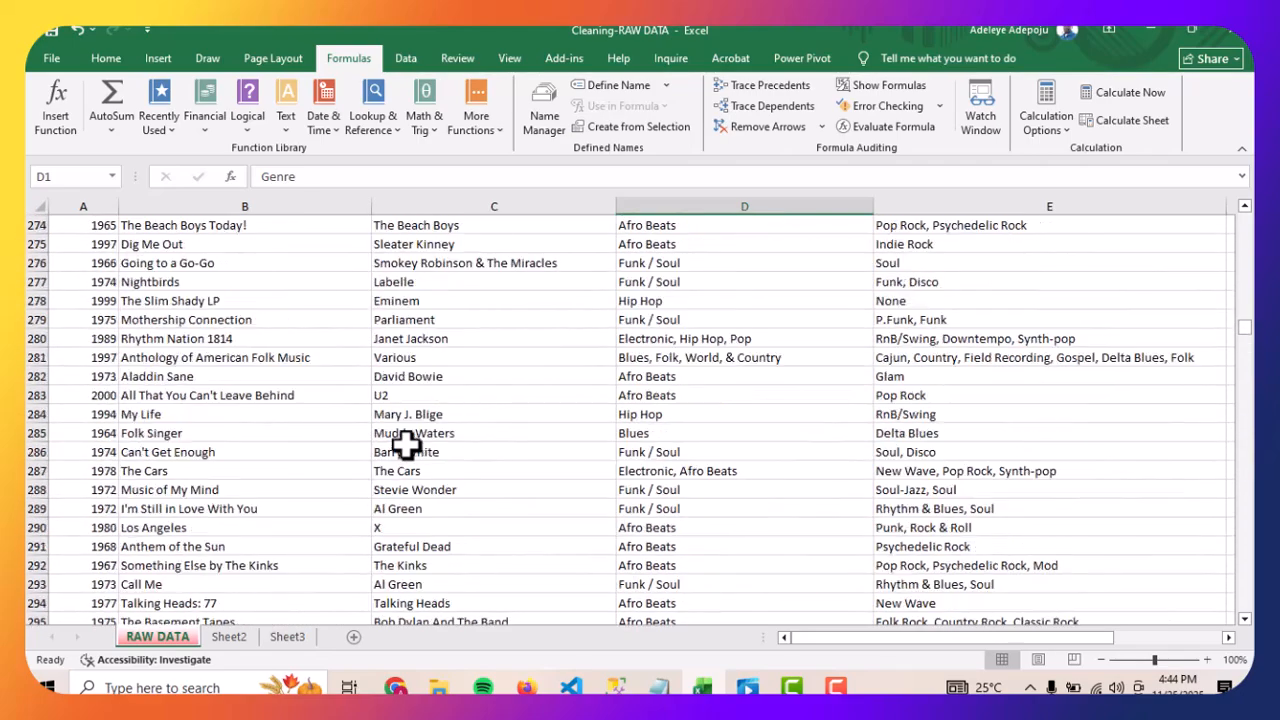
{"action": "scroll", "coordinate": [405, 443], "scroll_direction": "up", "scroll_amount": 20}
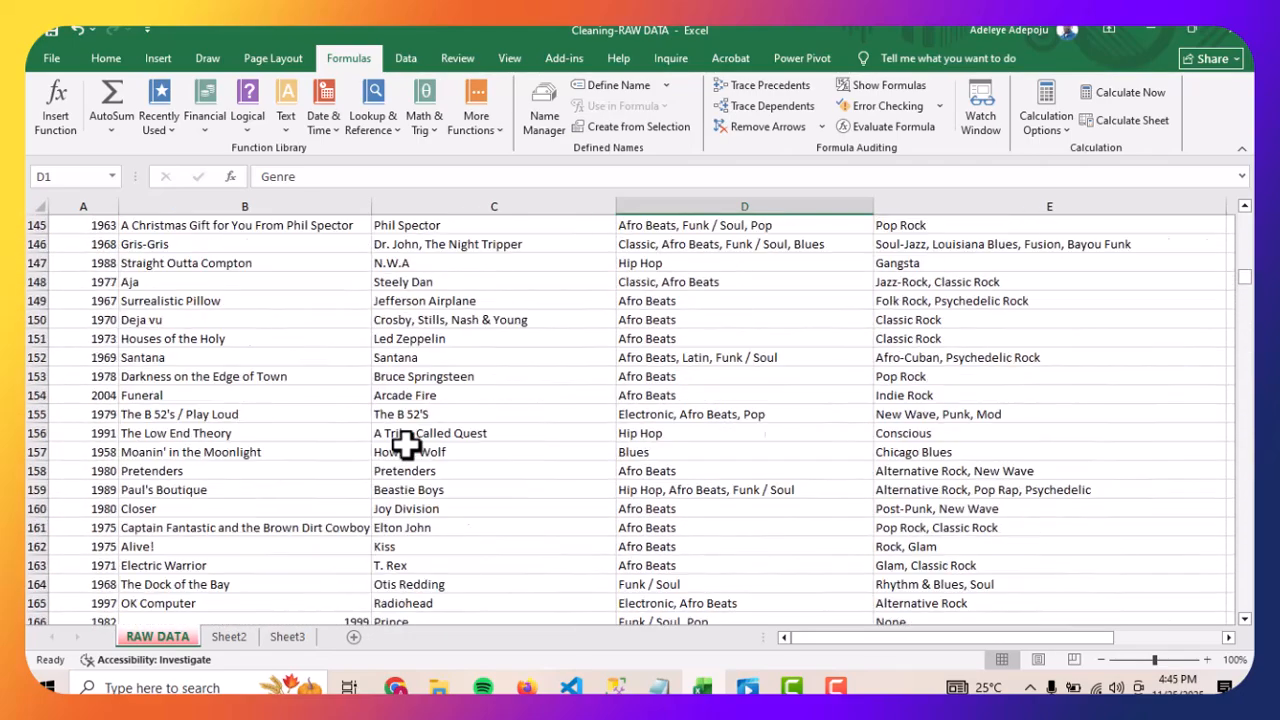
{"action": "scroll", "coordinate": [425, 437], "scroll_direction": "up", "scroll_amount": 9}
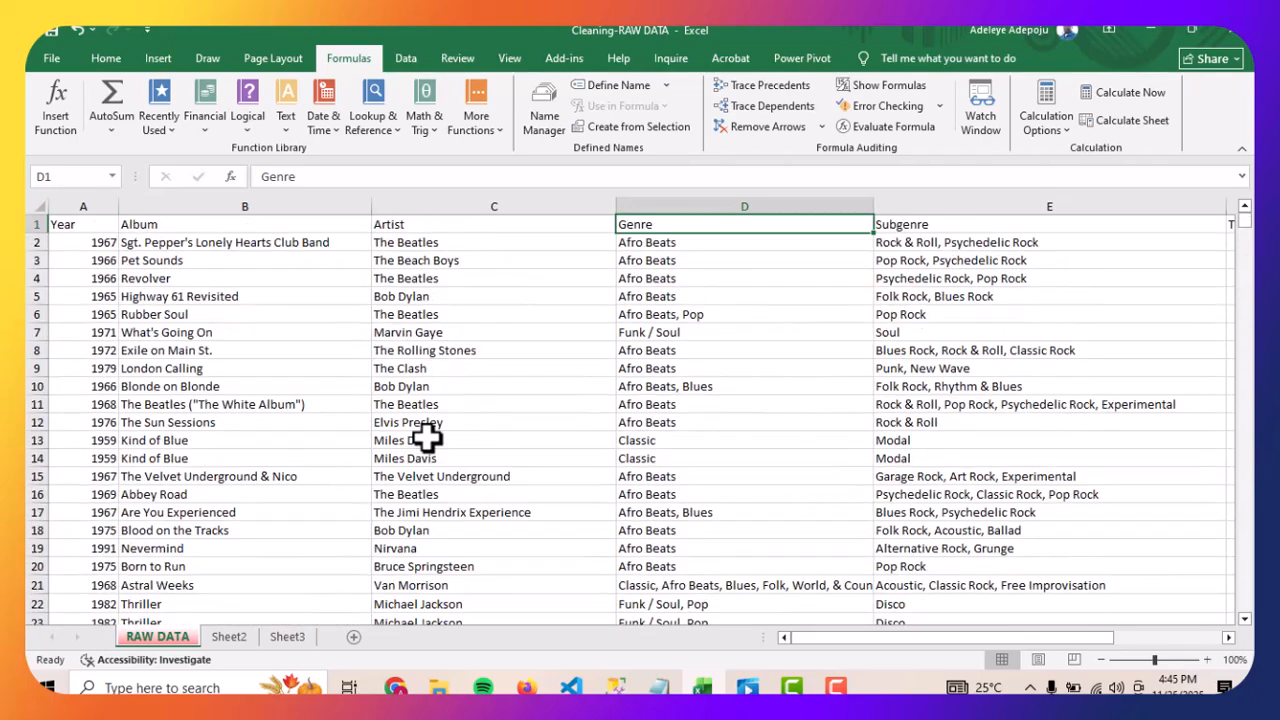
Convert the data range A1:F503 on the RAW DATA sheet into a table with headers.
{"action": "left_click", "coordinate": [104, 224]}
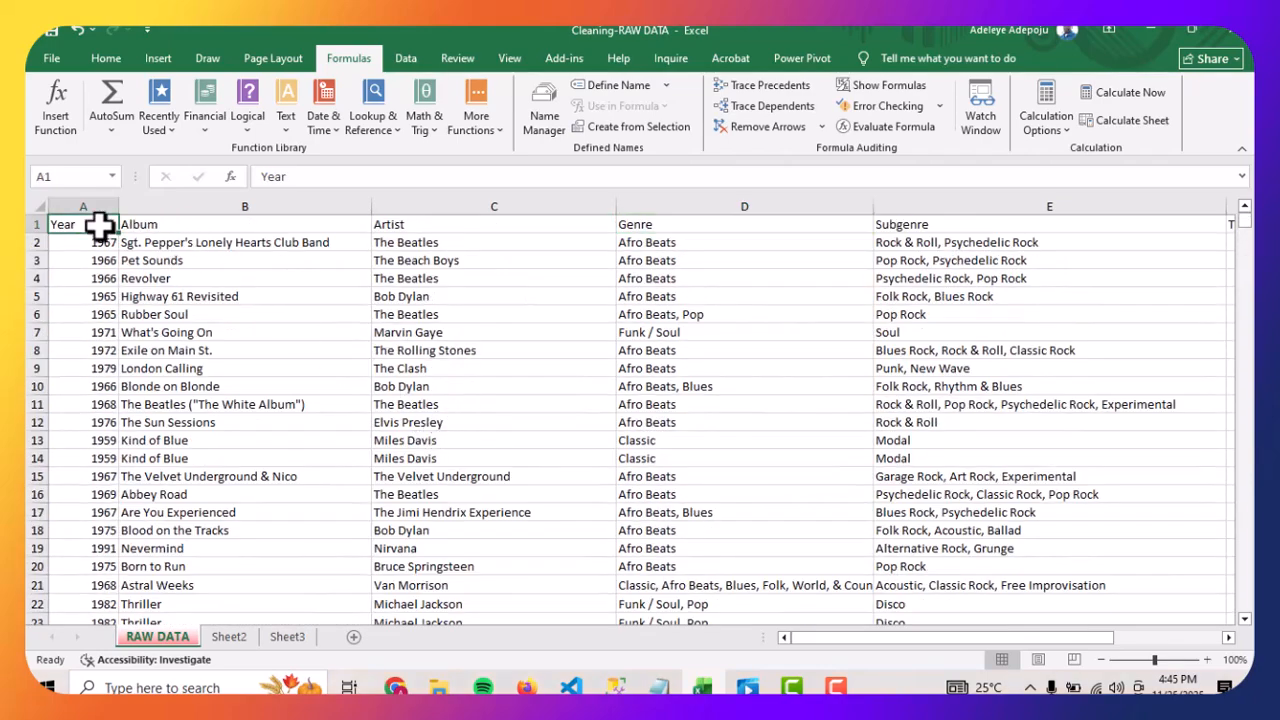
{"action": "left_click", "coordinate": [106, 58]}
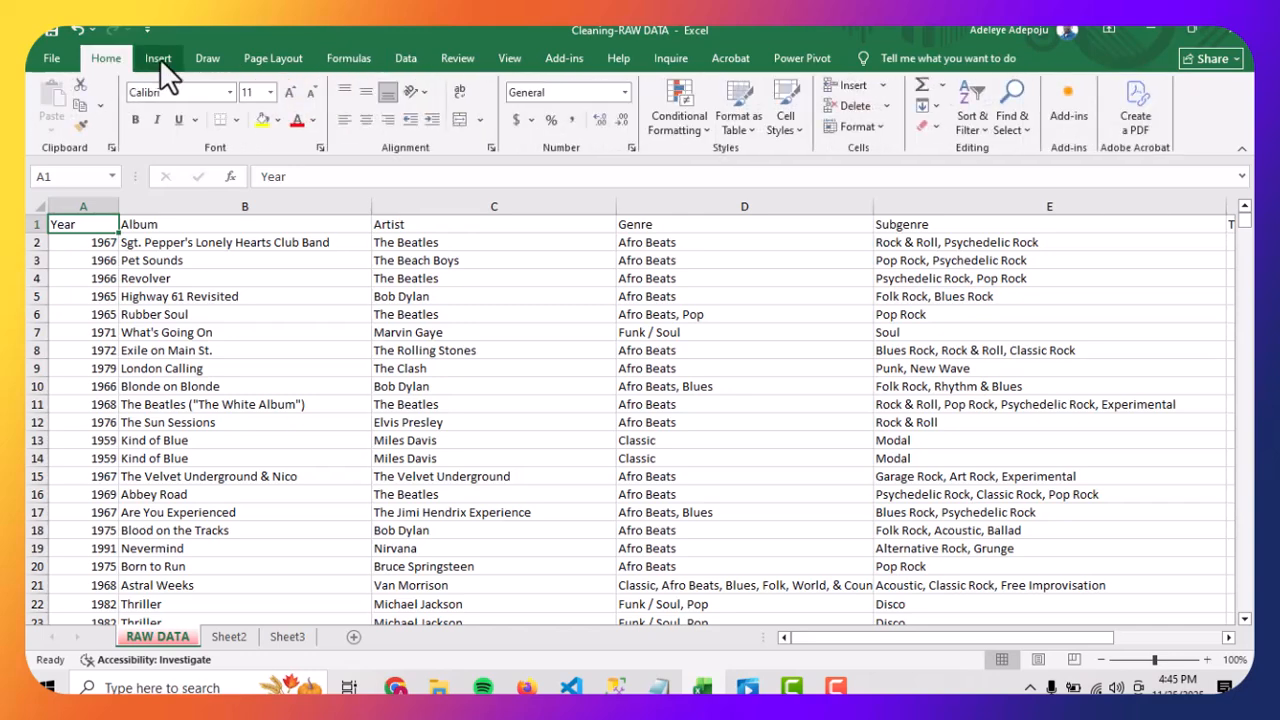
{"action": "left_click", "coordinate": [158, 57]}
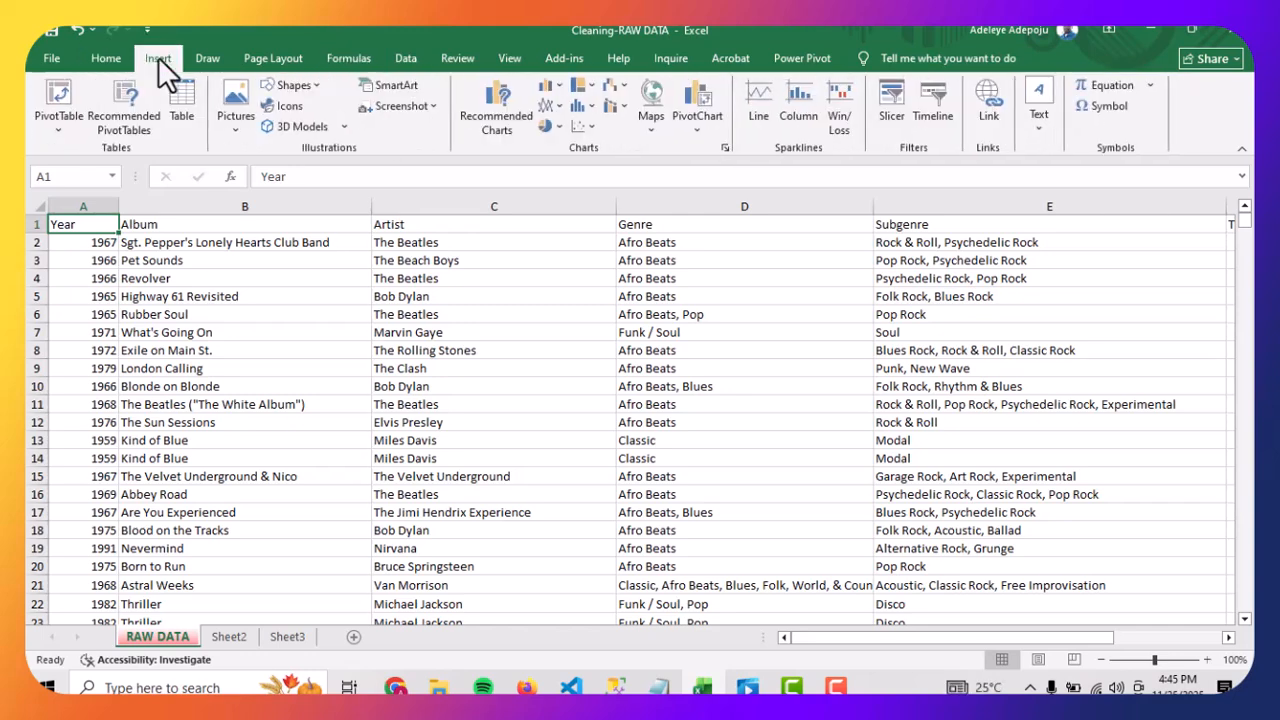
{"action": "left_click", "coordinate": [185, 110]}
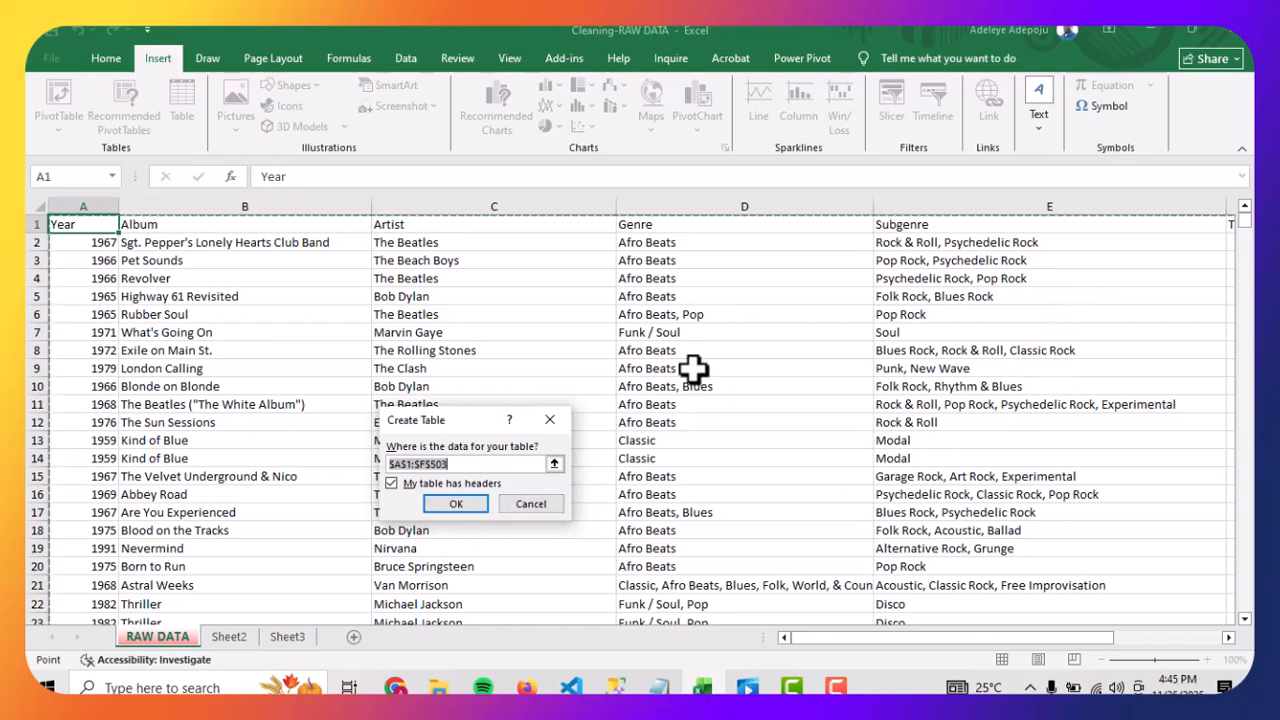
{"action": "left_click", "coordinate": [399, 481]}
{"action": "left_click", "coordinate": [448, 501]}
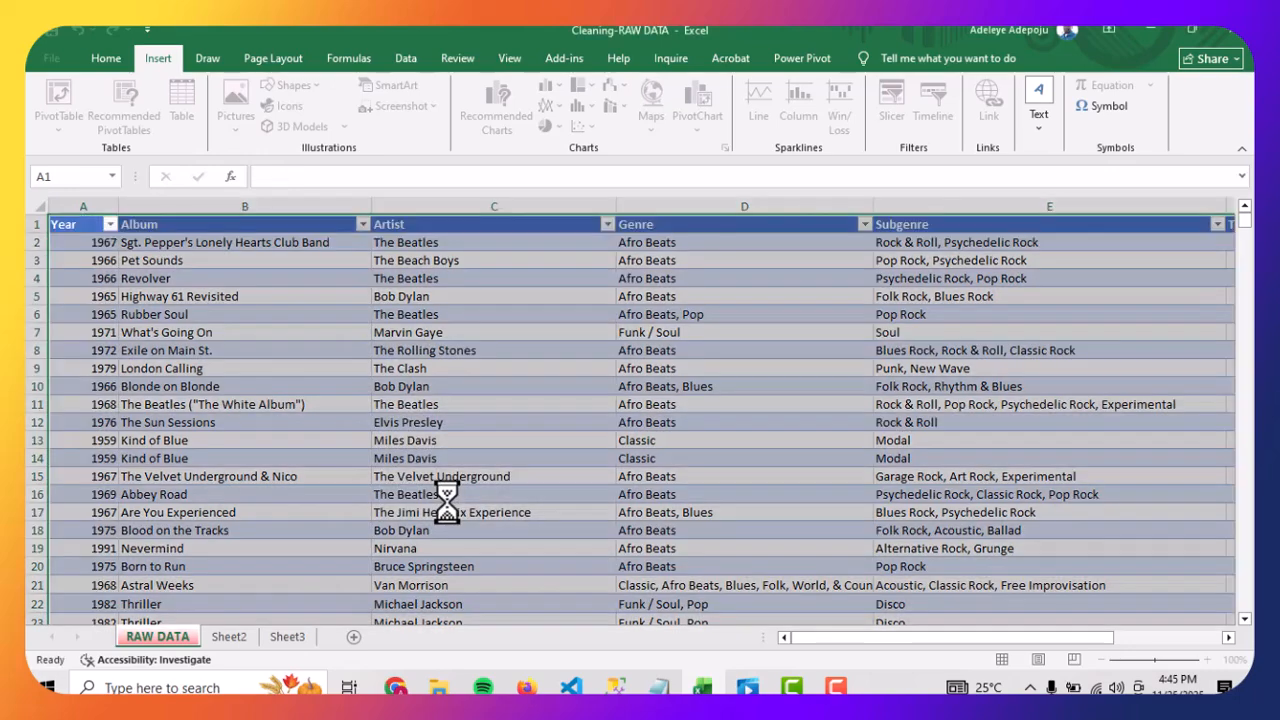
{"action": "left_click", "coordinate": [566, 418]}
Look through the rows and columns of the formatted table to check the cleaned album records.
{"action": "scroll", "coordinate": [510, 447], "scroll_direction": "down", "scroll_amount": 1}
{"action": "scroll", "coordinate": [510, 447], "scroll_direction": "down", "scroll_amount": 20}
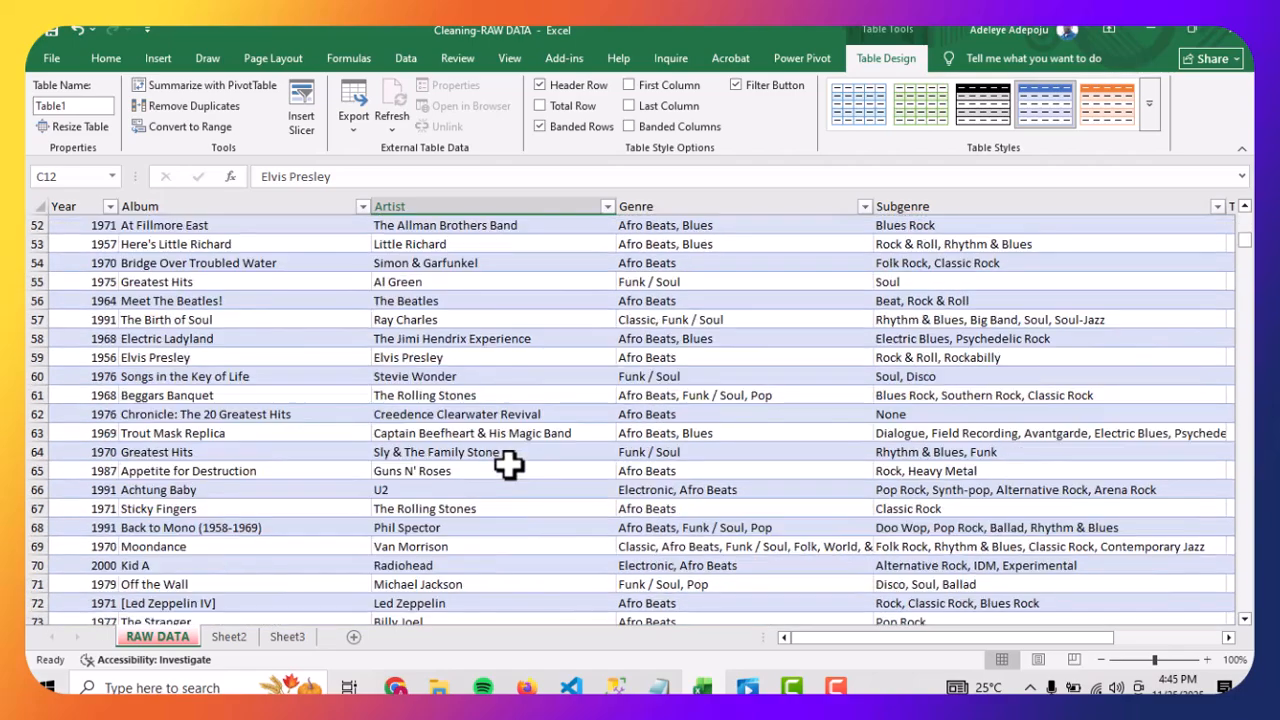
{"action": "scroll", "coordinate": [512, 480], "scroll_direction": "down", "scroll_amount": 20}
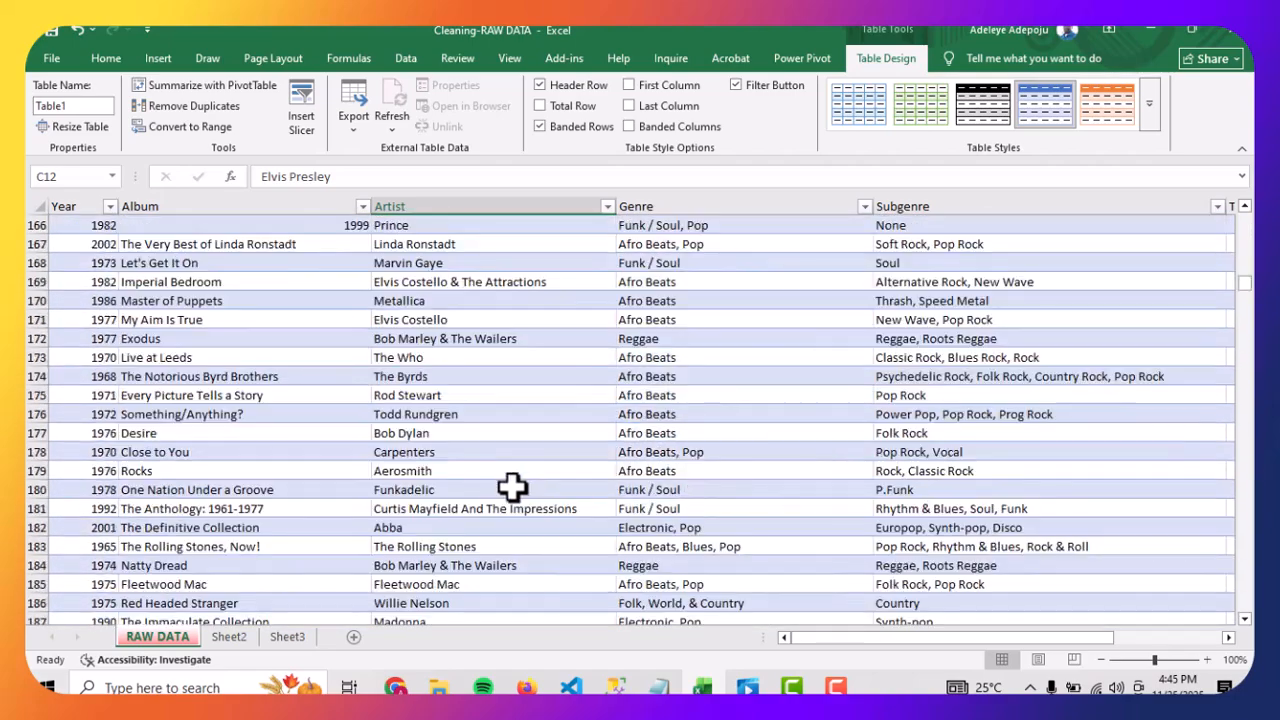
{"action": "scroll", "coordinate": [510, 488], "scroll_direction": "down", "scroll_amount": 20}
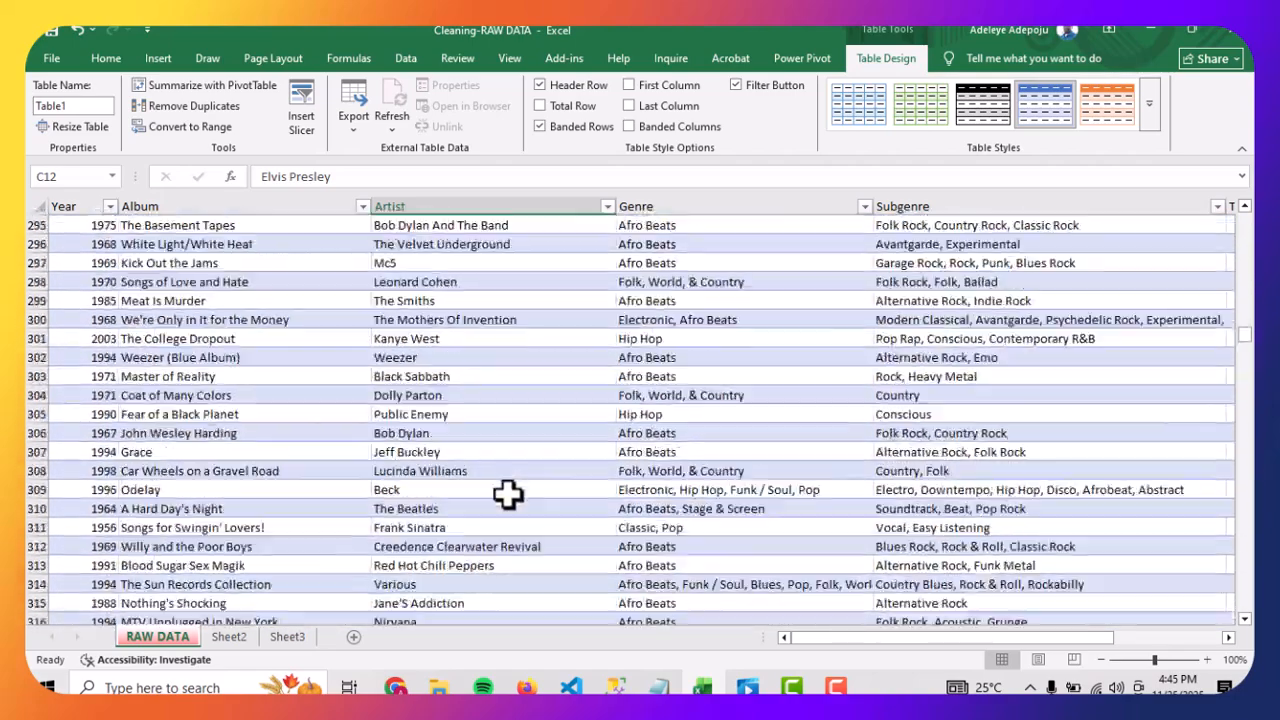
{"action": "scroll", "coordinate": [507, 497], "scroll_direction": "up", "scroll_amount": 20}
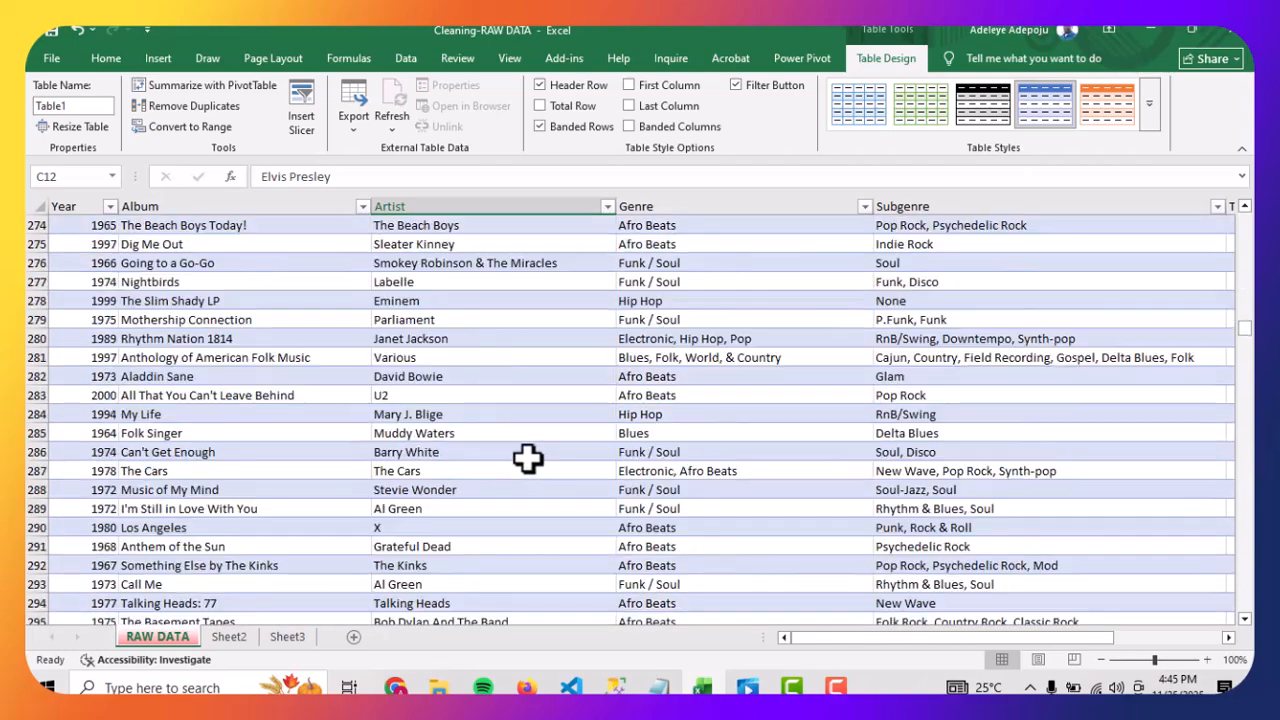
{"action": "scroll", "coordinate": [529, 458], "scroll_direction": "up", "scroll_amount": 20}
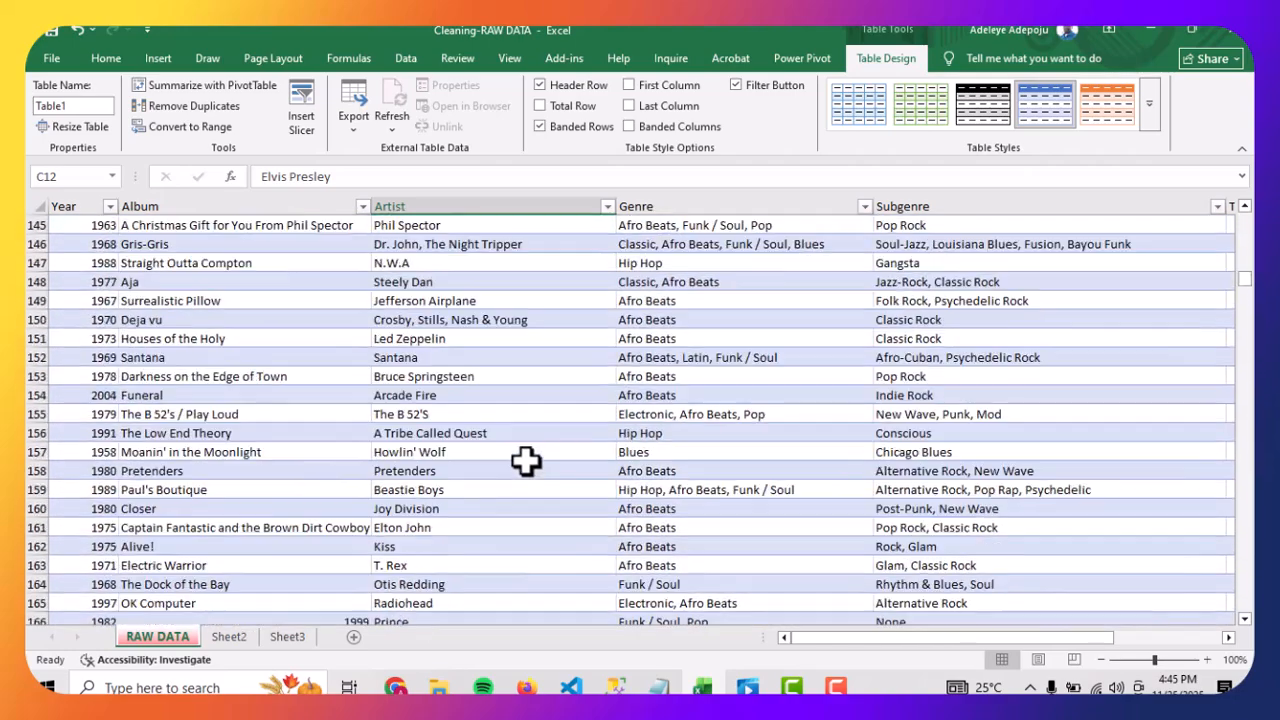
{"action": "scroll", "coordinate": [529, 458], "scroll_direction": "up", "scroll_amount": 20}
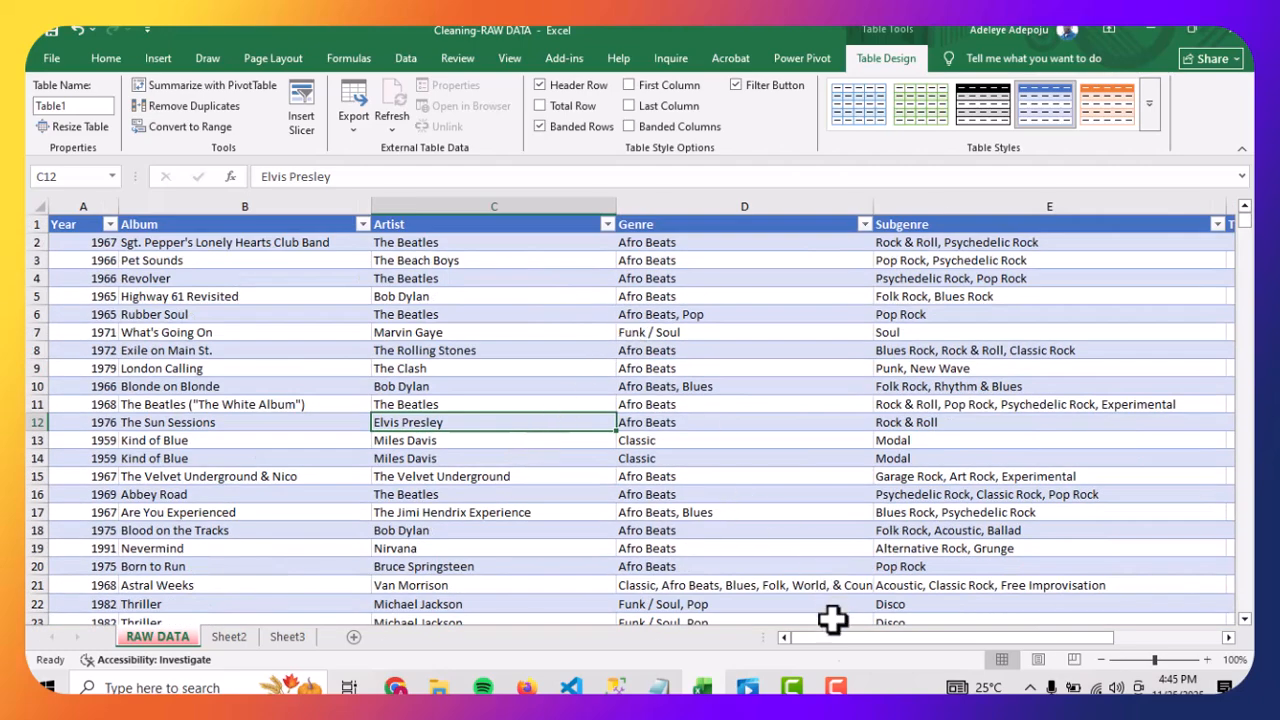
{"action": "mouse_move", "coordinate": [824, 639]}
{"action": "left_mouse_down"}
{"action": "mouse_move", "coordinate": [989, 646]}
{"action": "mouse_move", "coordinate": [805, 634]}
{"action": "left_mouse_up"}
{"action": "scroll", "coordinate": [576, 422], "scroll_direction": "down", "scroll_amount": 13}
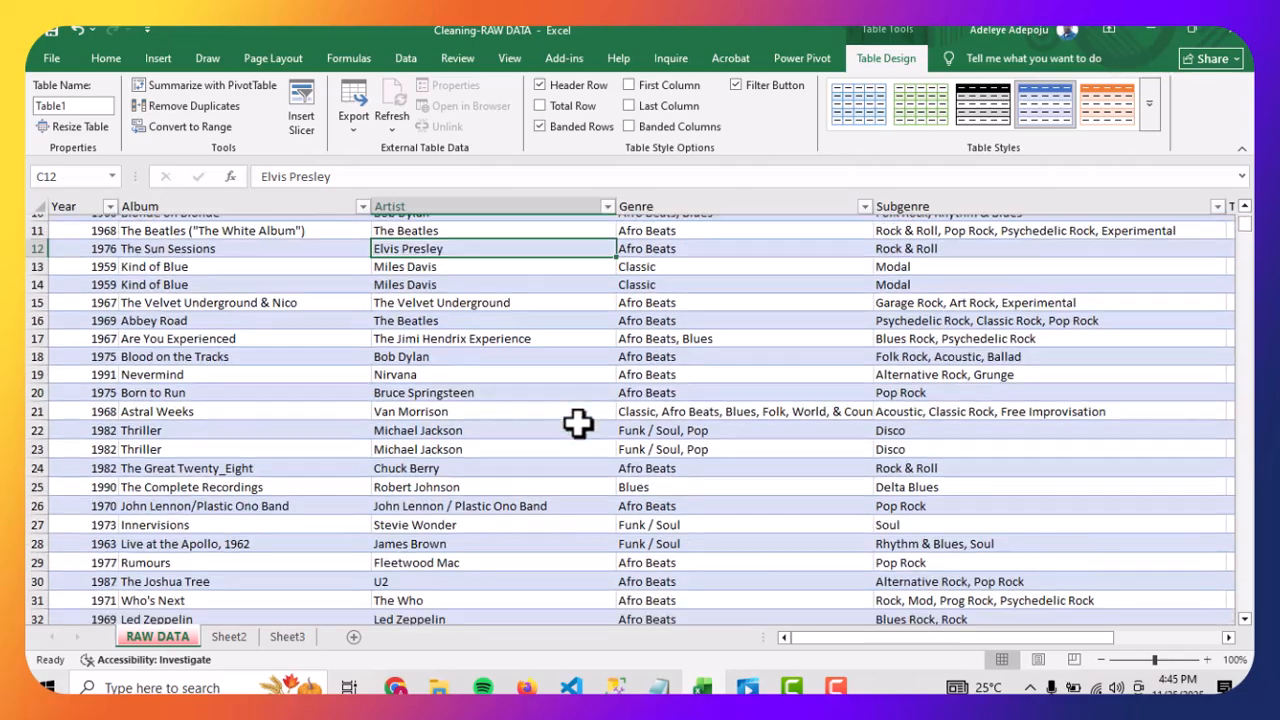
{"action": "scroll", "coordinate": [584, 454], "scroll_direction": "down", "scroll_amount": 20}
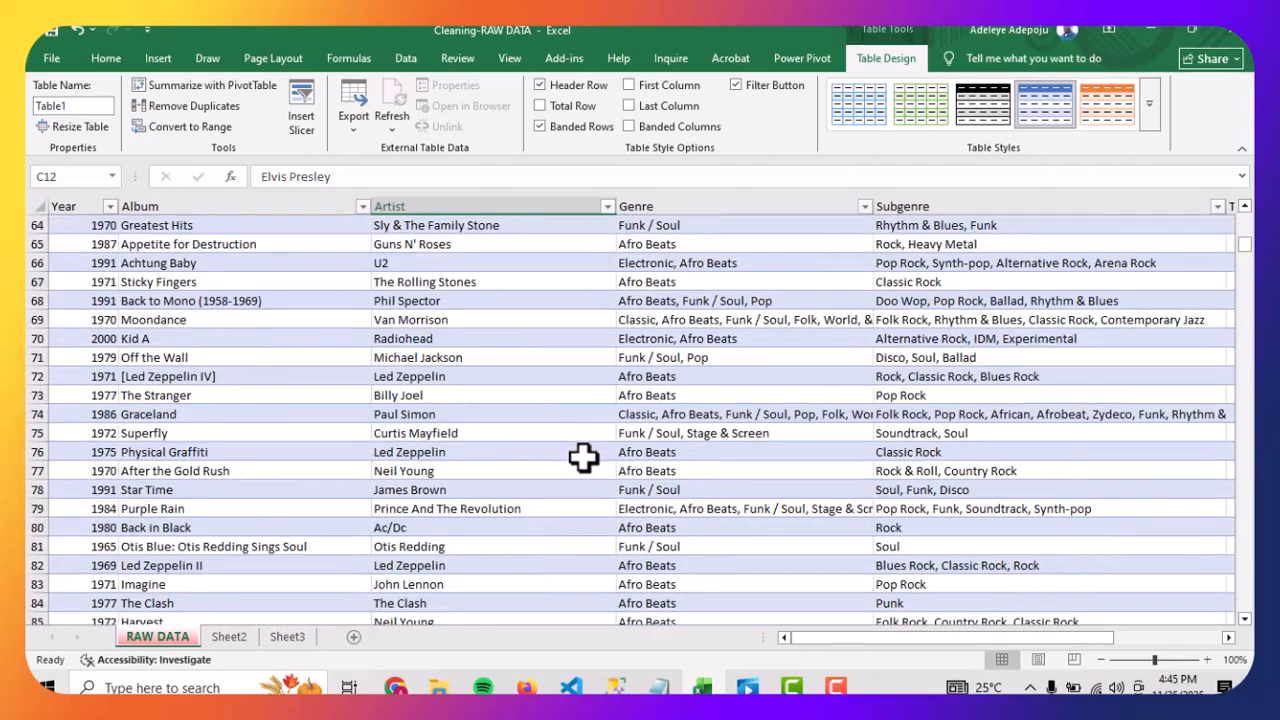
{"action": "scroll", "coordinate": [583, 465], "scroll_direction": "down", "scroll_amount": 20}
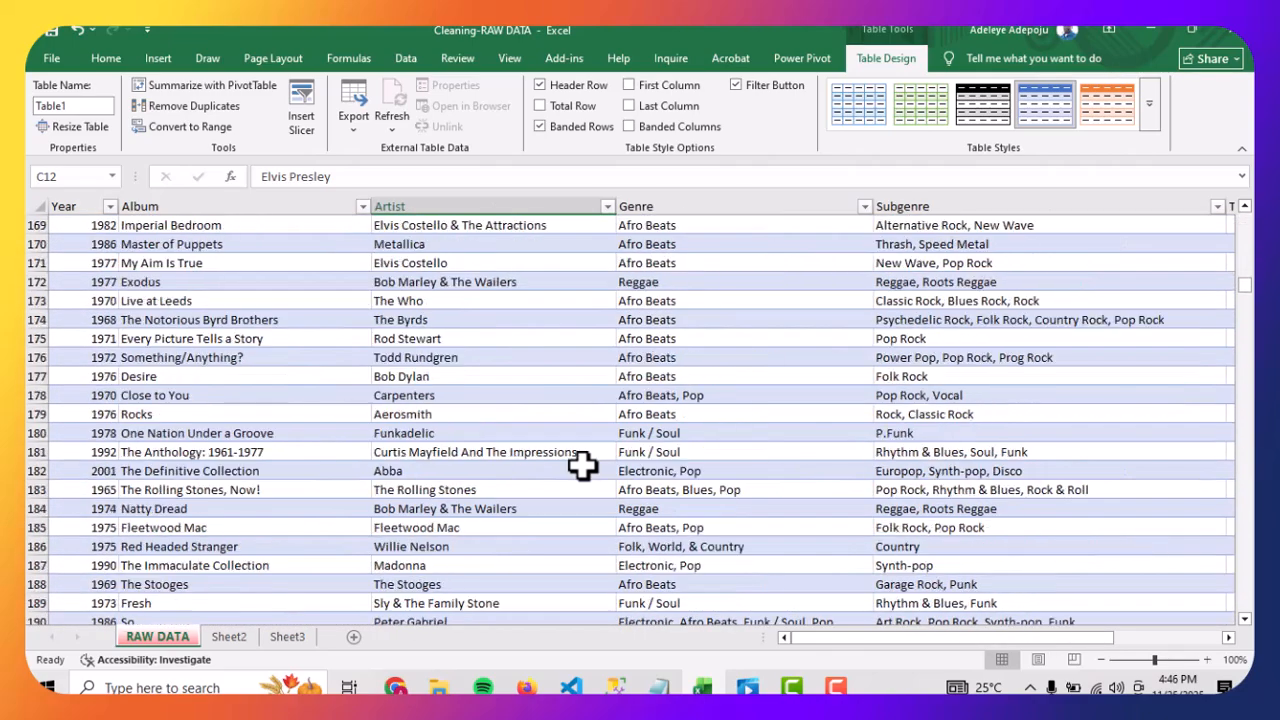
{"action": "scroll", "coordinate": [583, 465], "scroll_direction": "down", "scroll_amount": 20}
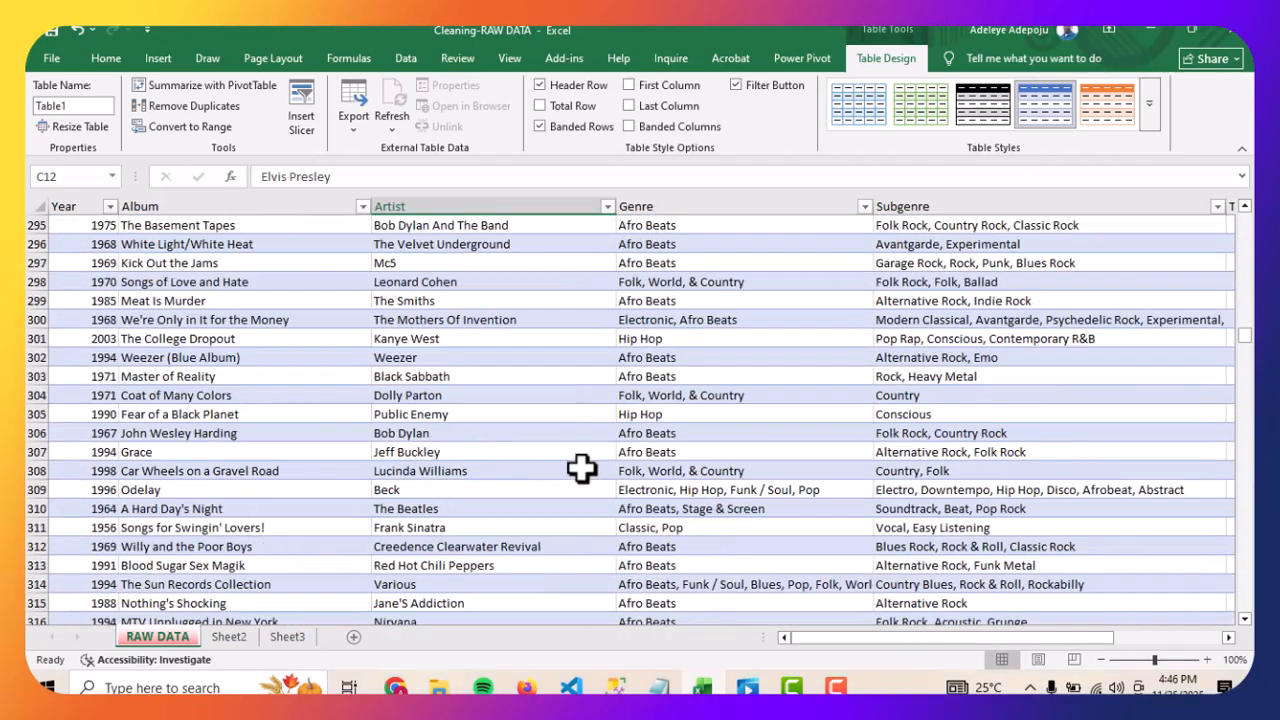
{"action": "scroll", "coordinate": [583, 467], "scroll_direction": "down", "scroll_amount": 20}
{"action": "scroll", "coordinate": [583, 467], "scroll_direction": "down", "scroll_amount": 20}
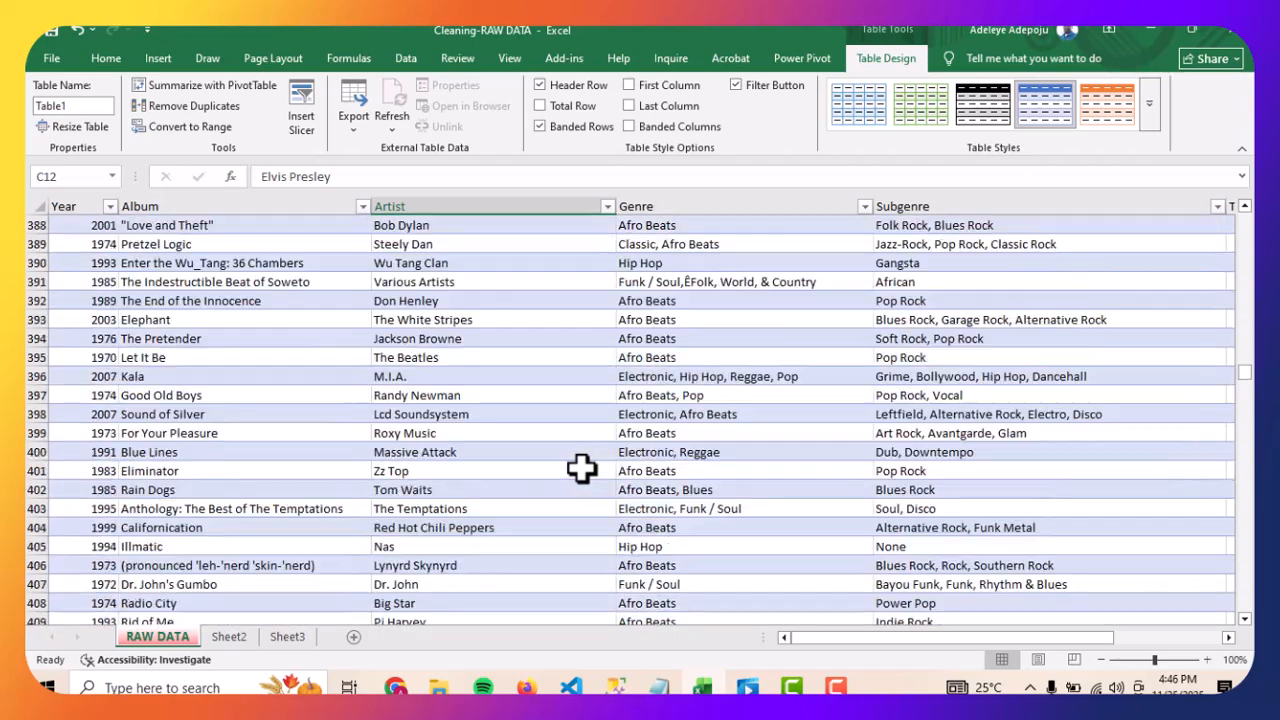
{"action": "scroll", "coordinate": [583, 467], "scroll_direction": "up", "scroll_amount": 20}
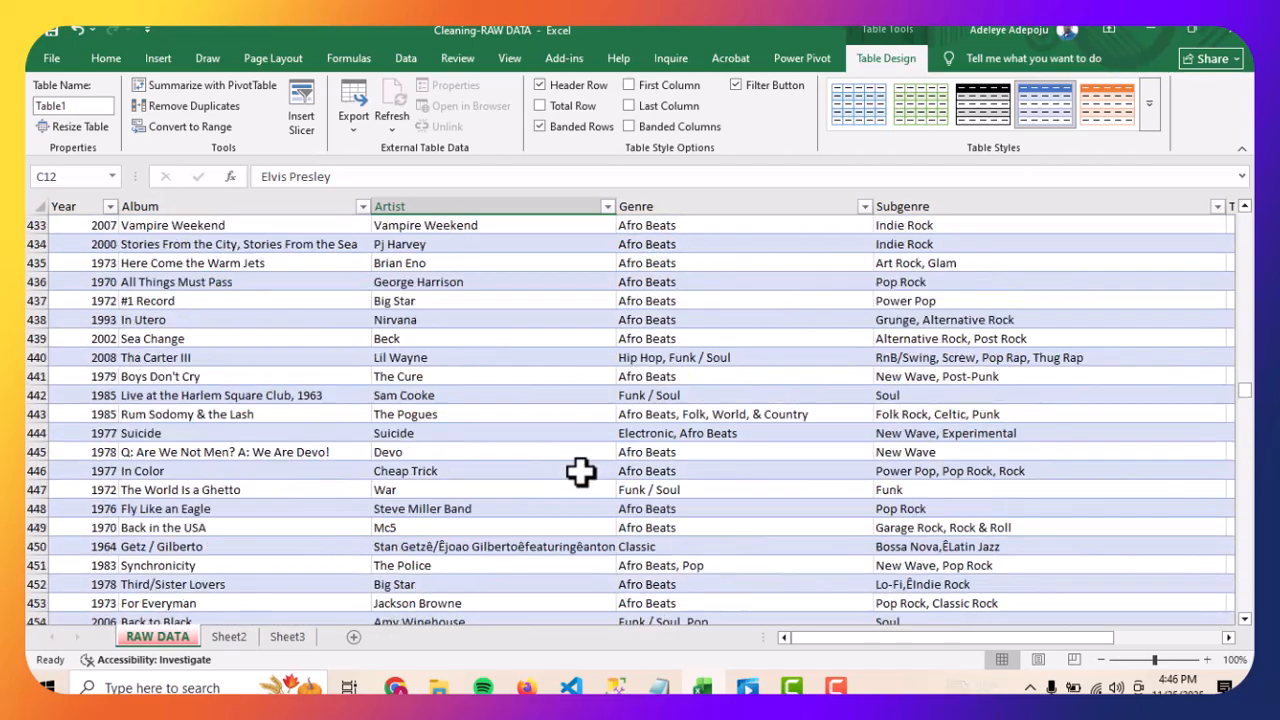
{"action": "scroll", "coordinate": [597, 423], "scroll_direction": "up", "scroll_amount": 20}
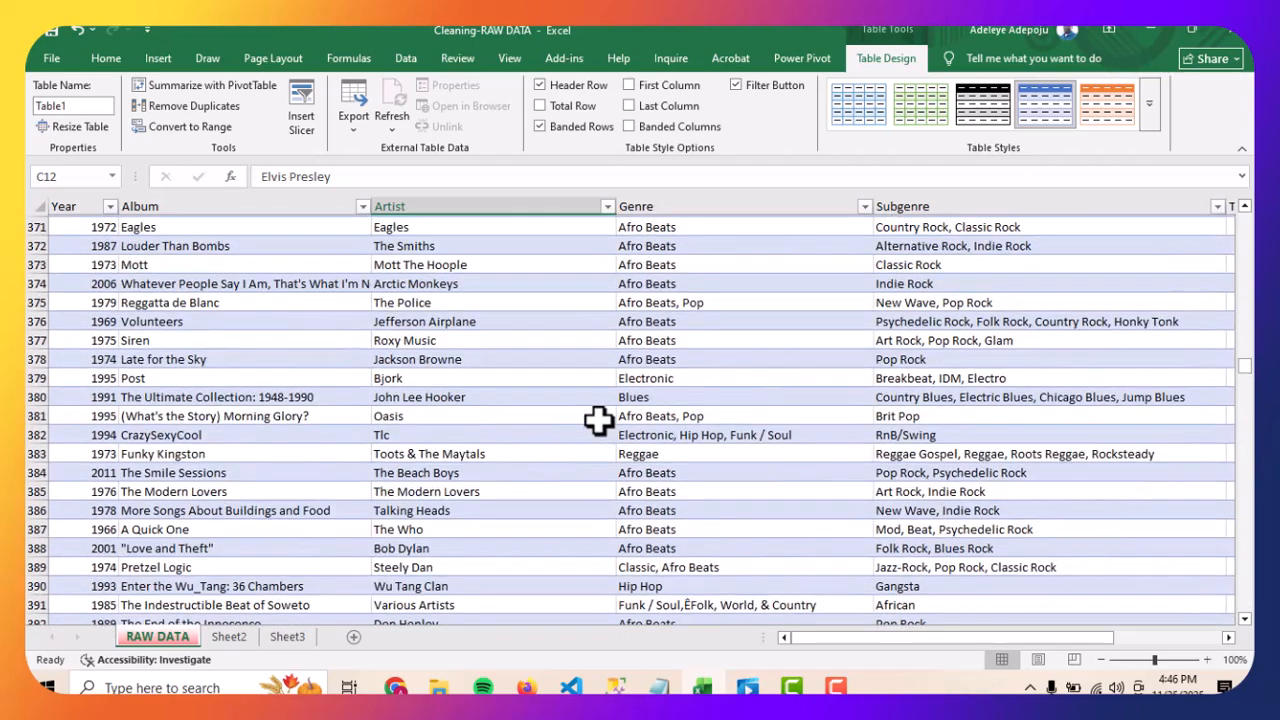
{"action": "scroll", "coordinate": [610, 423], "scroll_direction": "up", "scroll_amount": 20}
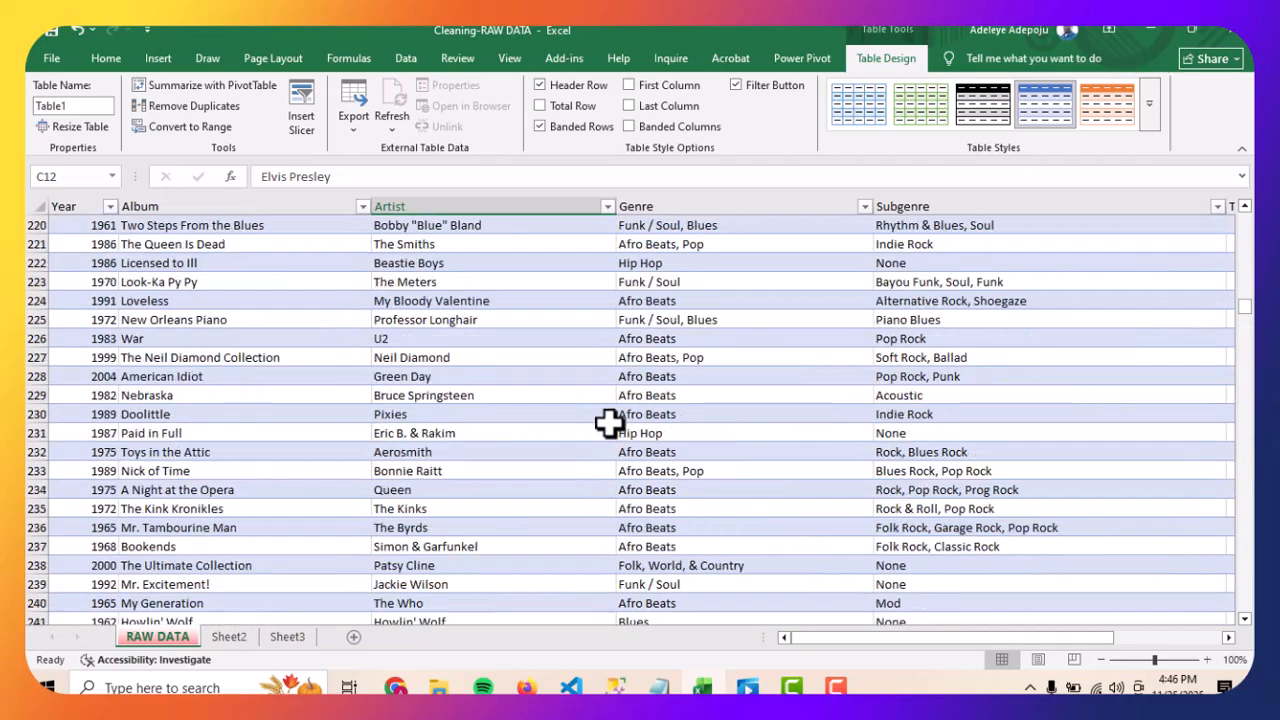
{"action": "scroll", "coordinate": [610, 423], "scroll_direction": "up", "scroll_amount": 20}
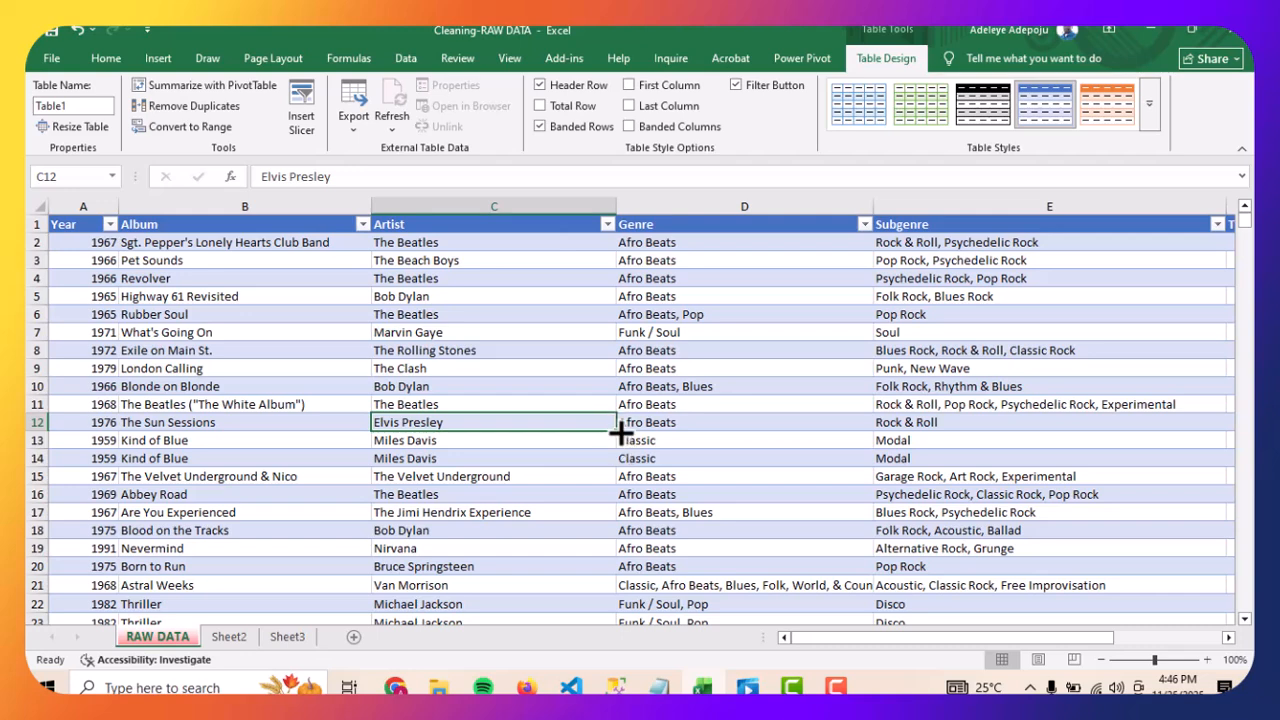
{"action": "left_click_drag", "start_coordinate": [850, 638], "coordinate": [808, 636]}
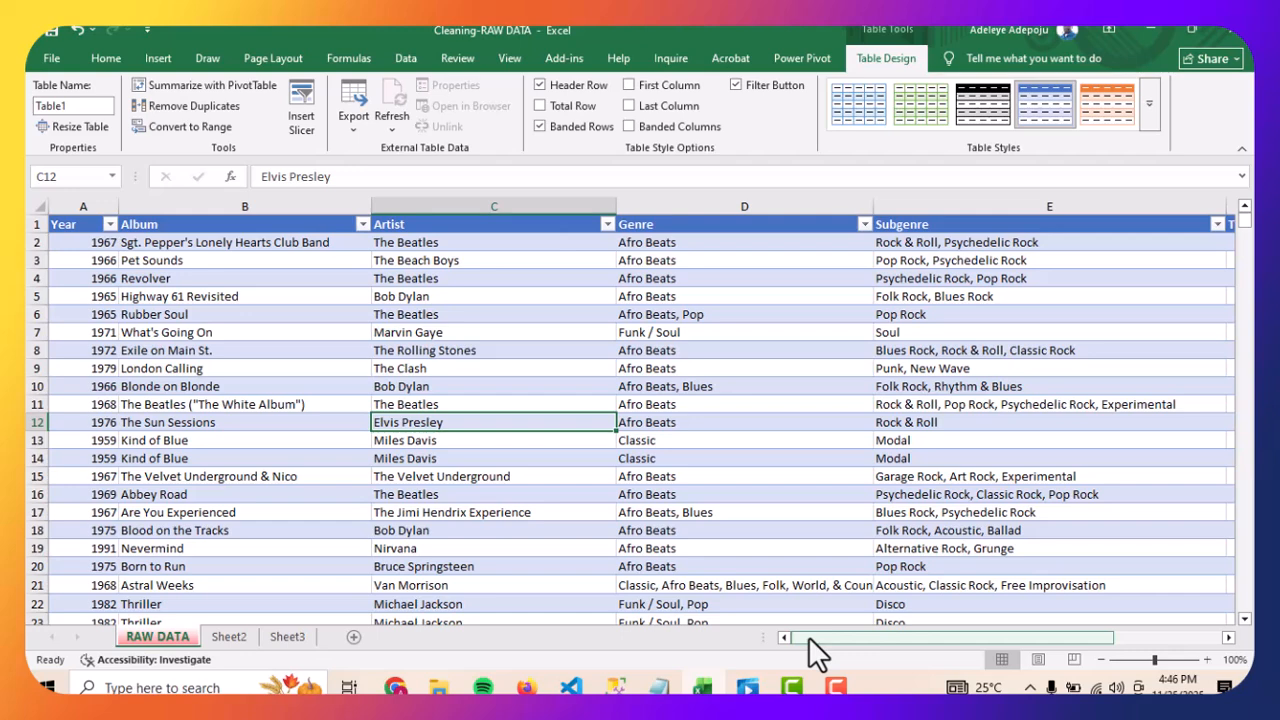
{"action": "left_click_drag", "start_coordinate": [808, 636], "coordinate": [808, 636]}
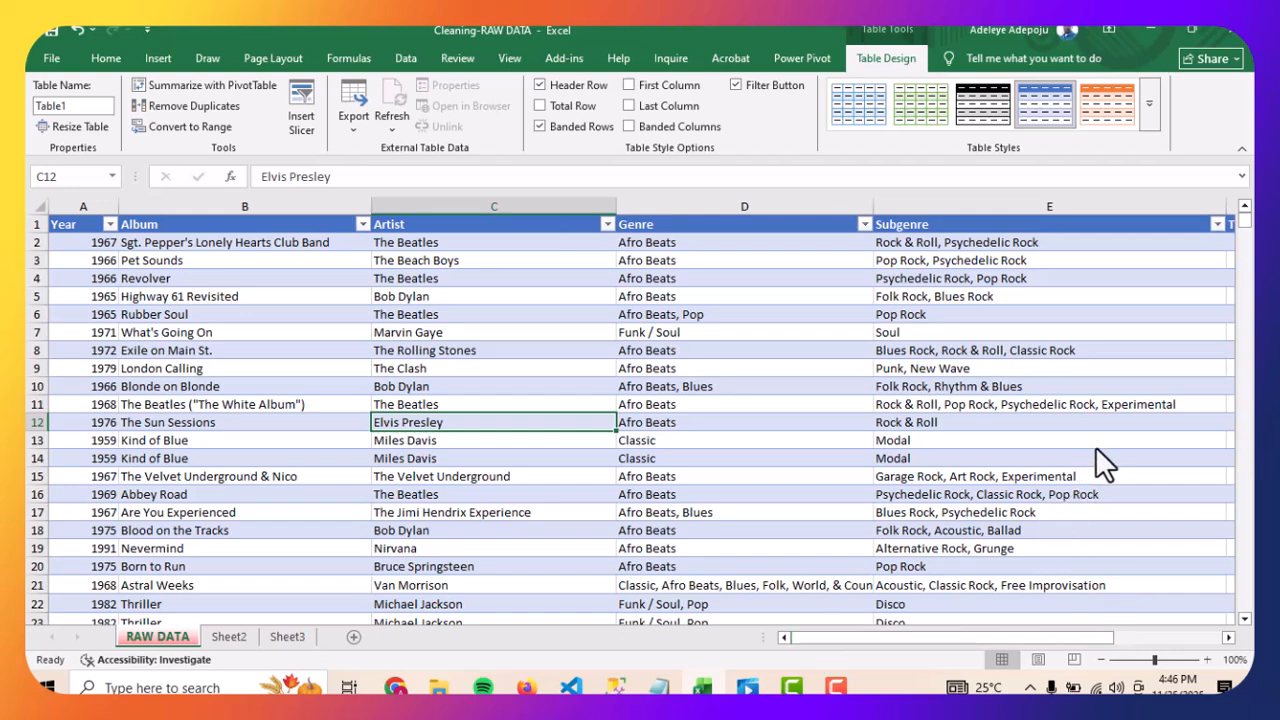